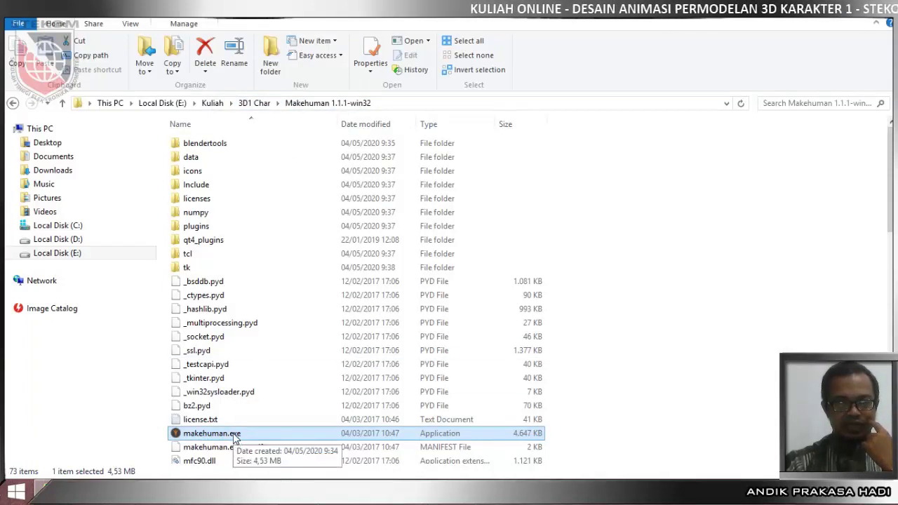
# Step: Launch makehuman.exe from the Makehuman 1.1.1-win32 folder and dismiss the webcam notification
pyautogui.doubleClick(285, 436)
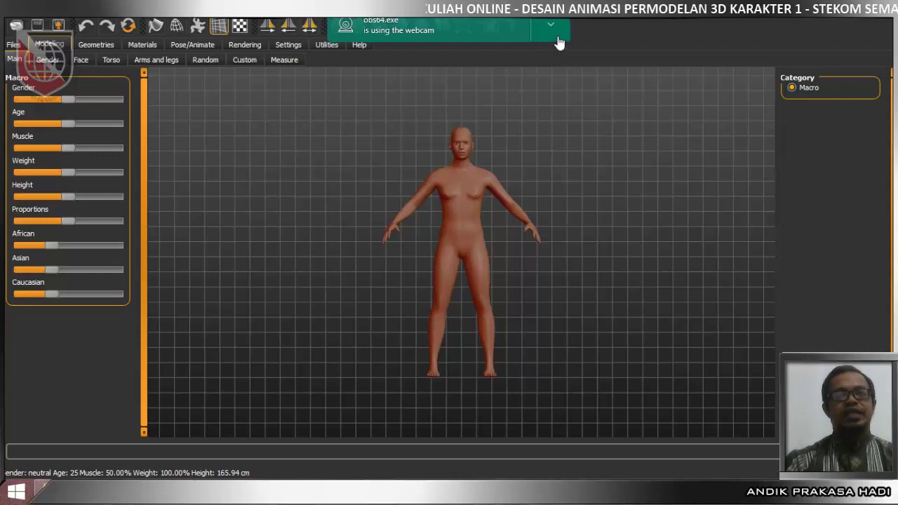
pyautogui.click(552, 26)
pyautogui.click(554, 68)
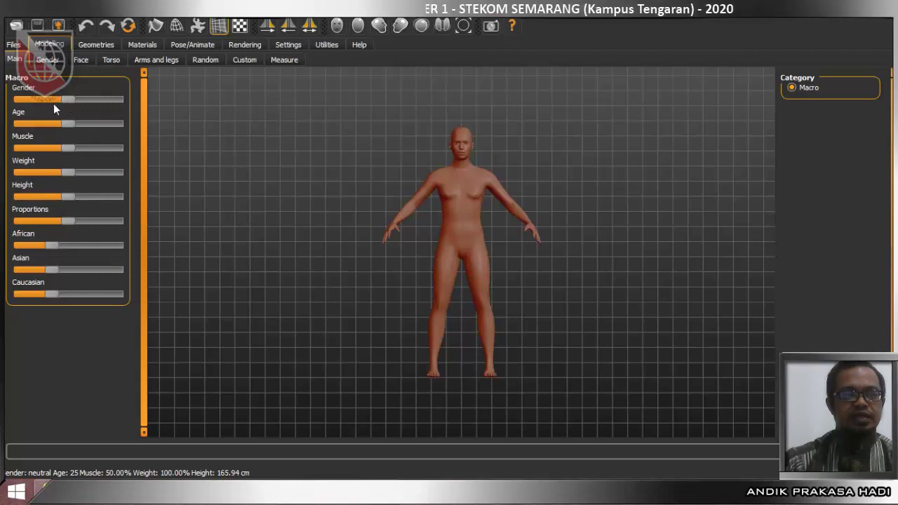
# Step: Examine the default human model's head, torso and arms from near and far
pyautogui.scroll(5, 491, 177)
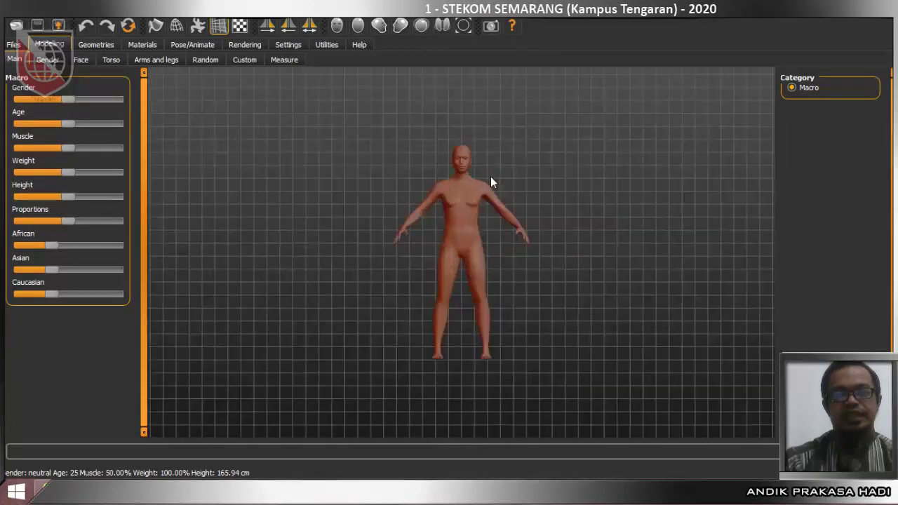
pyautogui.moveTo(489, 176)
pyautogui.mouseDown()
pyautogui.moveTo(490, 202)
pyautogui.moveTo(598, 191)
pyautogui.moveTo(598, 172)
pyautogui.moveTo(473, 165)
pyautogui.moveTo(481, 170)
pyautogui.mouseUp()
pyautogui.scroll(2, 480, 166)
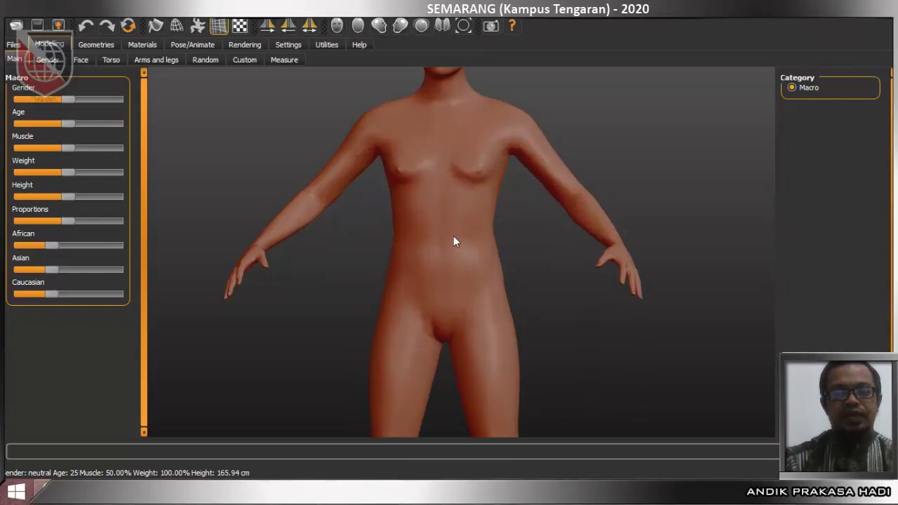
pyautogui.scroll(-3, 456, 214)
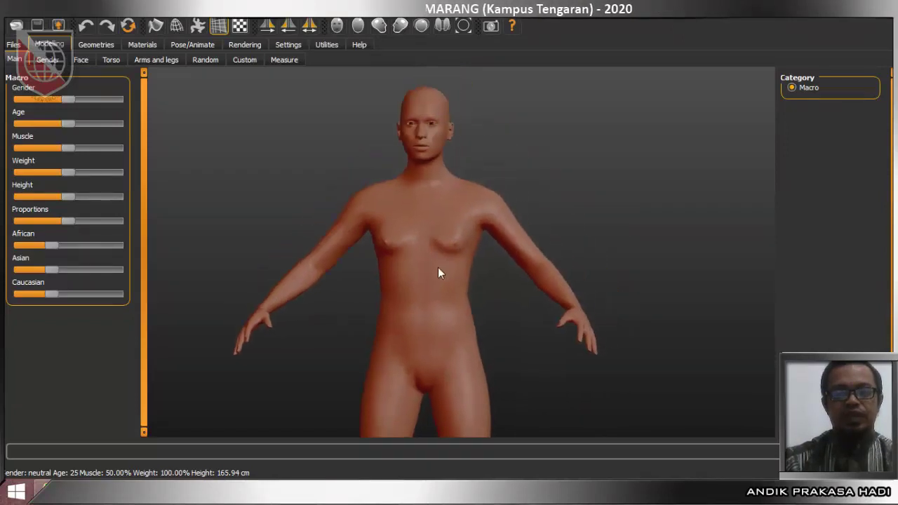
pyautogui.scroll(2, 445, 247)
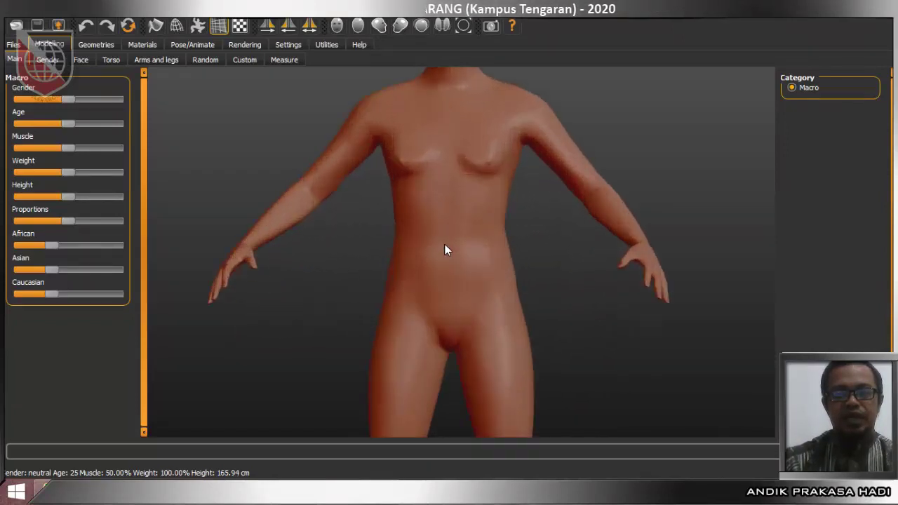
pyautogui.scroll(-1, 439, 313)
pyautogui.scroll(3, 438, 305)
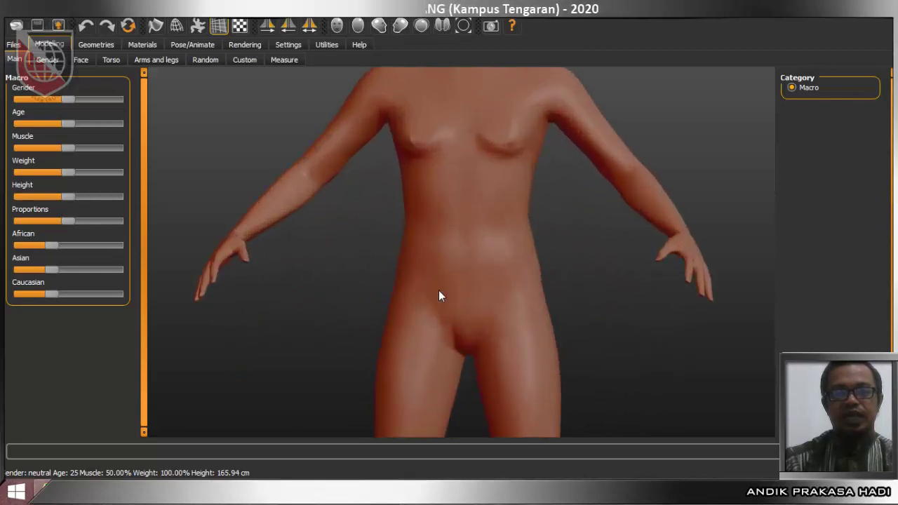
pyautogui.scroll(-2, 443, 271)
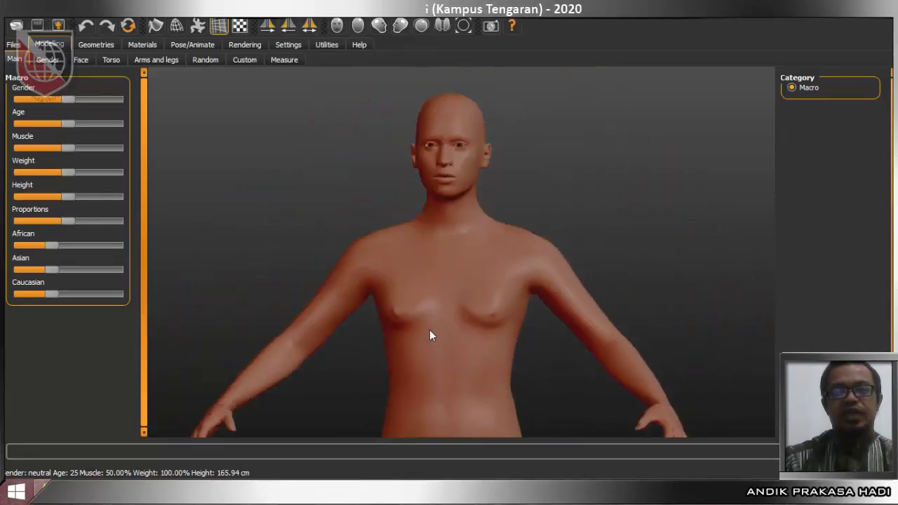
pyautogui.scroll(2, 435, 289)
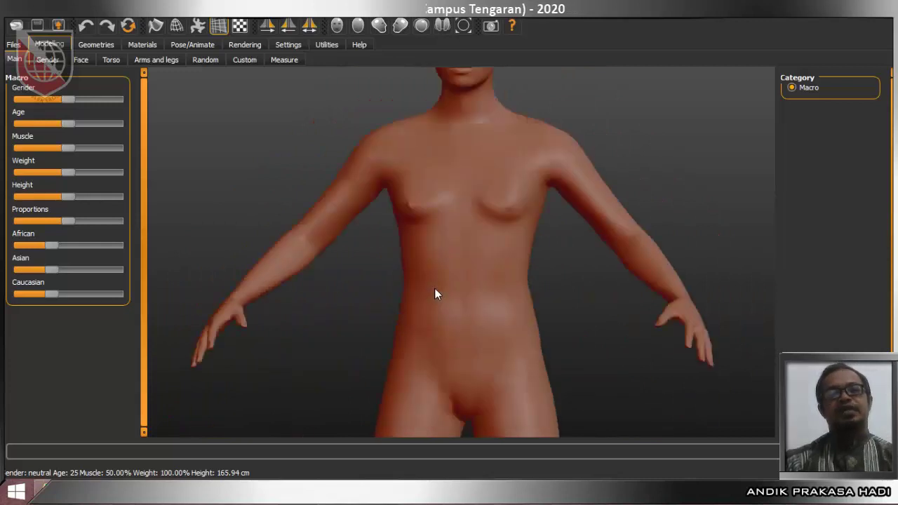
pyautogui.scroll(-3, 433, 309)
pyautogui.scroll(4, 385, 211)
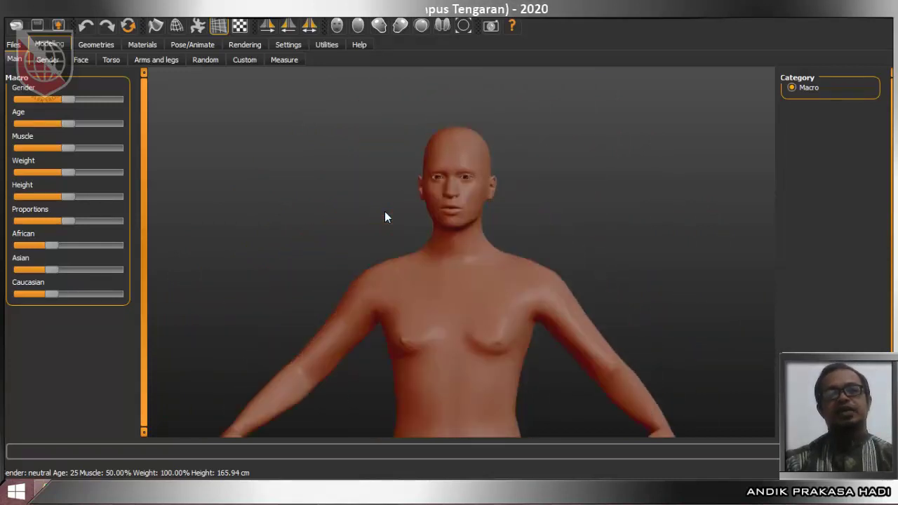
pyautogui.scroll(2, 383, 242)
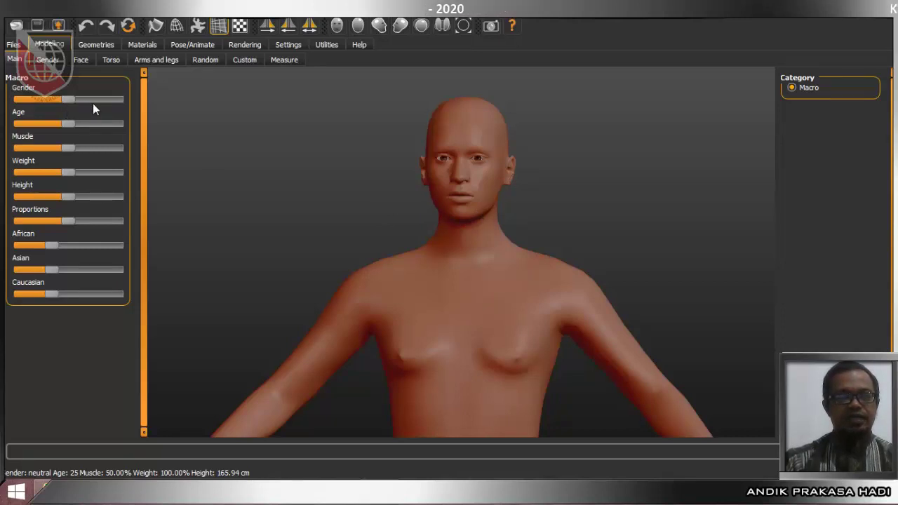
# Step: Try the fully male and fully female extremes of the character's gender and leave it fully male
pyautogui.moveTo(76, 102); pyautogui.dragTo(144, 104)
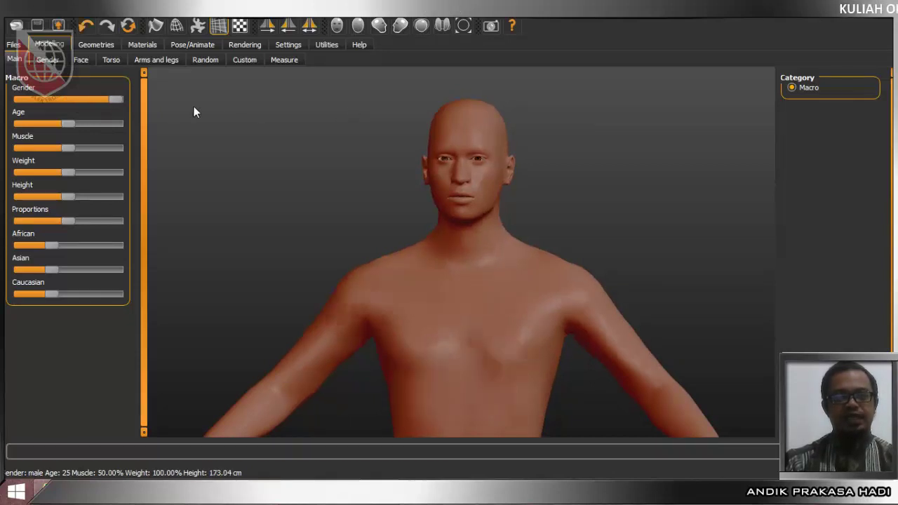
pyautogui.moveTo(118, 102); pyautogui.dragTo(7, 105)
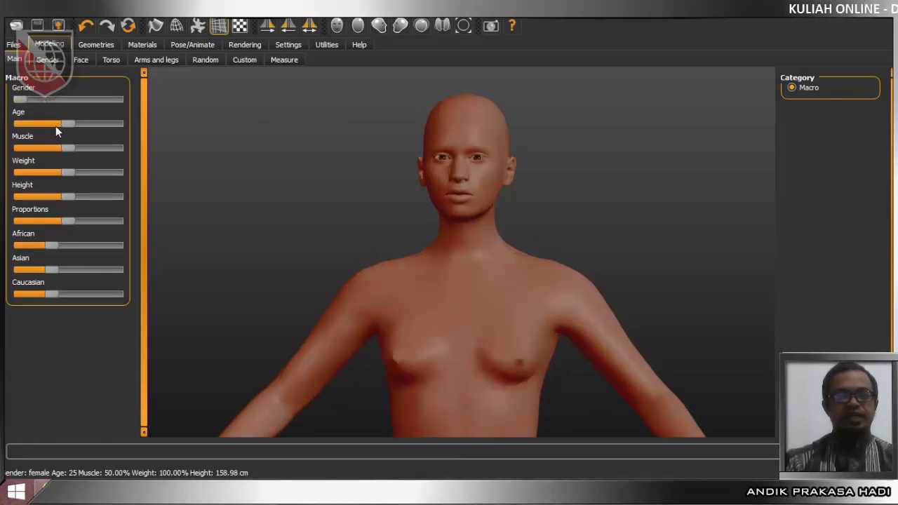
pyautogui.moveTo(21, 99); pyautogui.dragTo(168, 115)
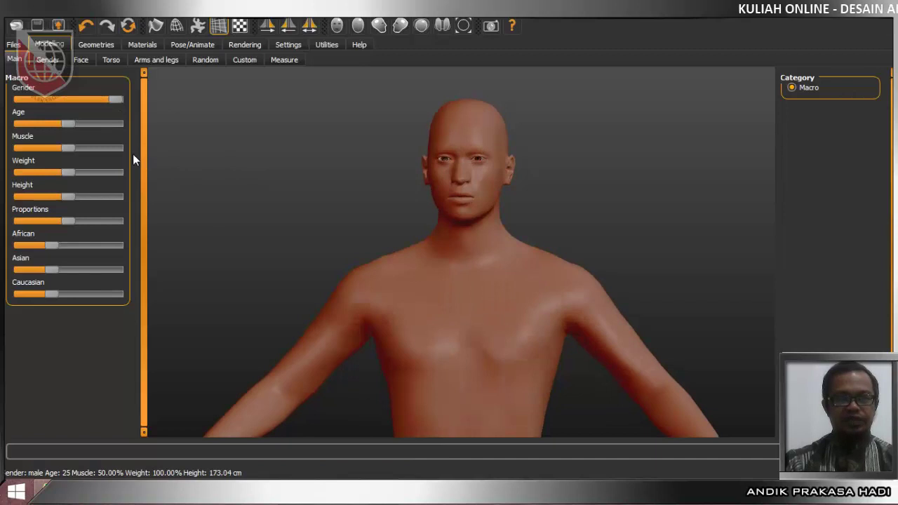
# Step: Try the youngest age on the character, set the age to 32, and raise muscle to 100%
pyautogui.moveTo(66, 128); pyautogui.dragTo(5, 147)
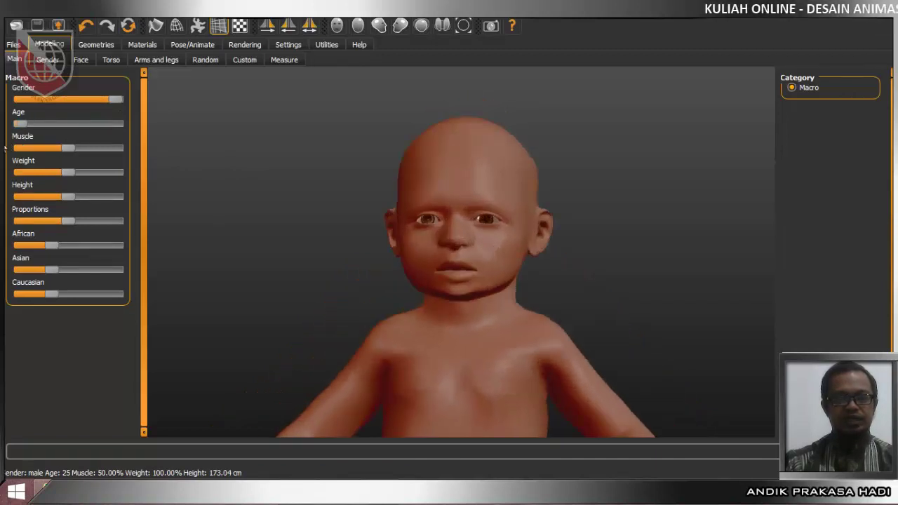
pyautogui.moveTo(5, 148)
pyautogui.mouseDown()
pyautogui.moveTo(207, 129)
pyautogui.moveTo(68, 150)
pyautogui.moveTo(73, 155)
pyautogui.mouseUp()
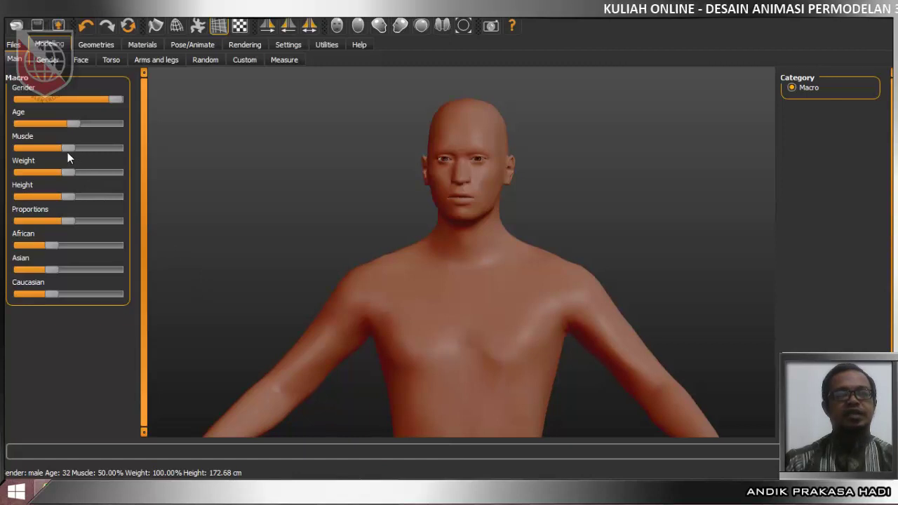
pyautogui.moveTo(96, 152); pyautogui.dragTo(116, 163)
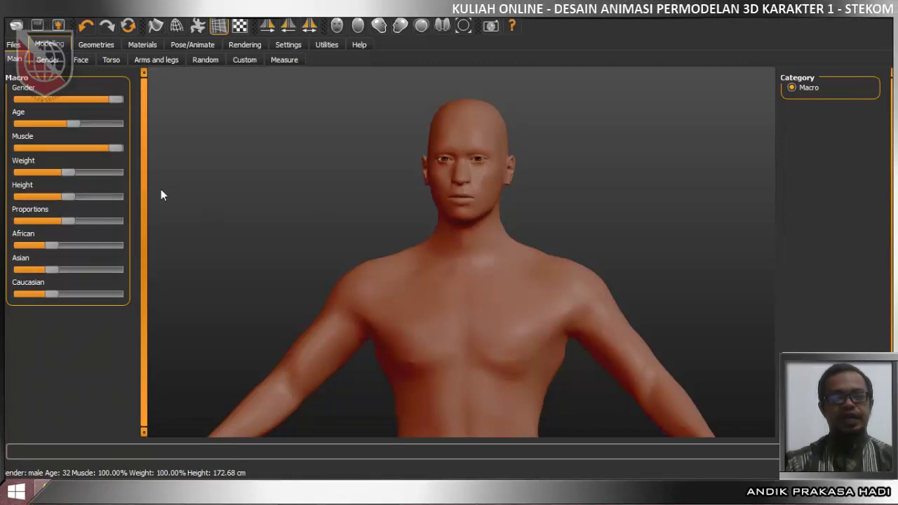
# Step: Set the character's weight to 131%
pyautogui.moveTo(350, 325); pyautogui.dragTo(463, 335)
pyautogui.scroll(2, 463, 335)
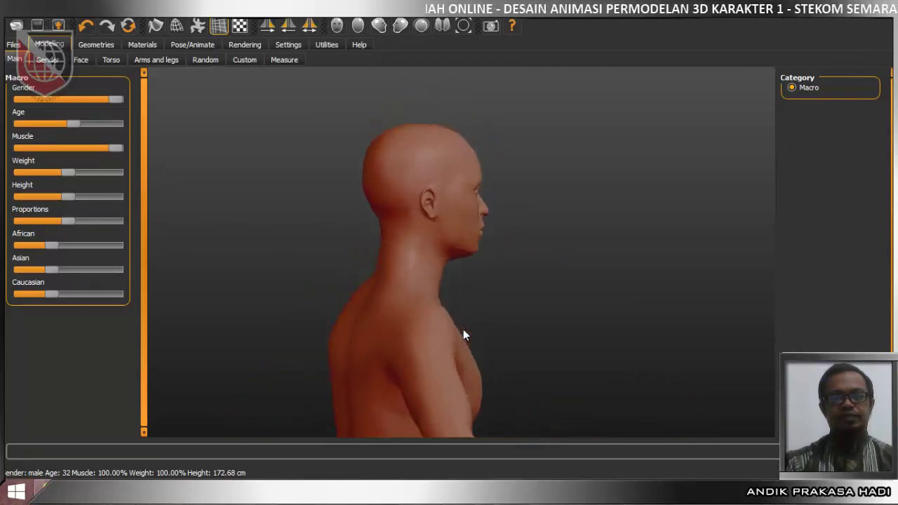
pyautogui.scroll(-2, 464, 334)
pyautogui.scroll(3, 462, 335)
pyautogui.moveTo(431, 260); pyautogui.dragTo(343, 273)
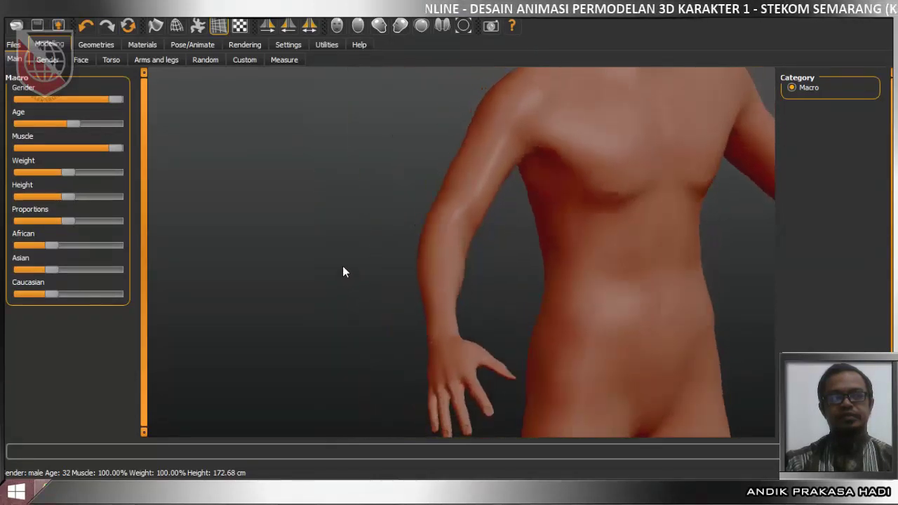
pyautogui.scroll(1, 609, 192)
pyautogui.moveTo(609, 192); pyautogui.dragTo(560, 210, button='middle')
pyautogui.scroll(-1, 560, 210)
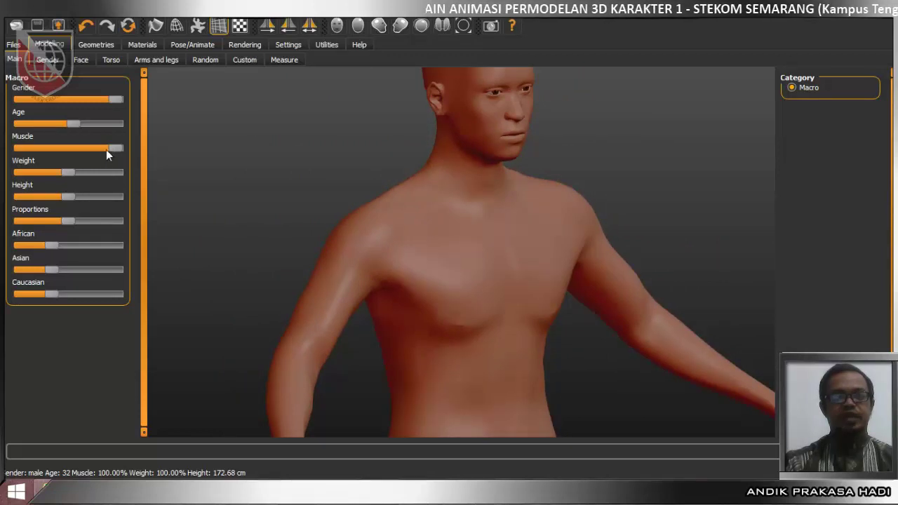
pyautogui.moveTo(108, 148); pyautogui.dragTo(99, 172)
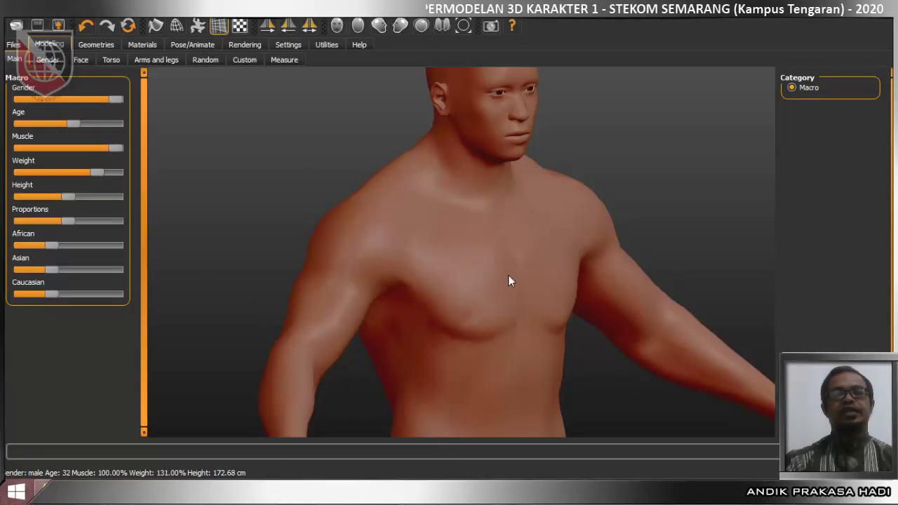
# Step: Examine the bulkier body's chest, arms and abdomen up close and the full figure from the front
pyautogui.scroll(3, 532, 286)
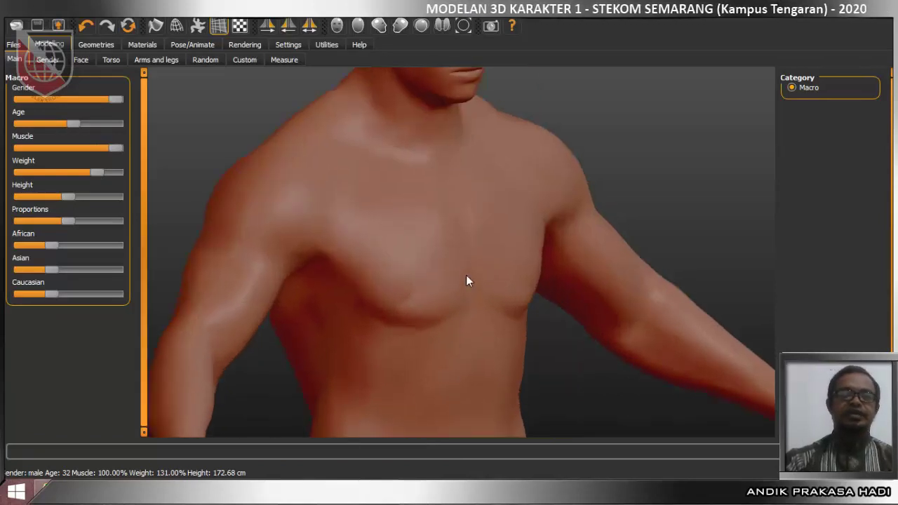
pyautogui.scroll(-1, 466, 275)
pyautogui.scroll(-1, 464, 275)
pyautogui.moveTo(464, 275); pyautogui.dragTo(431, 236)
pyautogui.scroll(2, 416, 261)
pyautogui.scroll(-3, 415, 260)
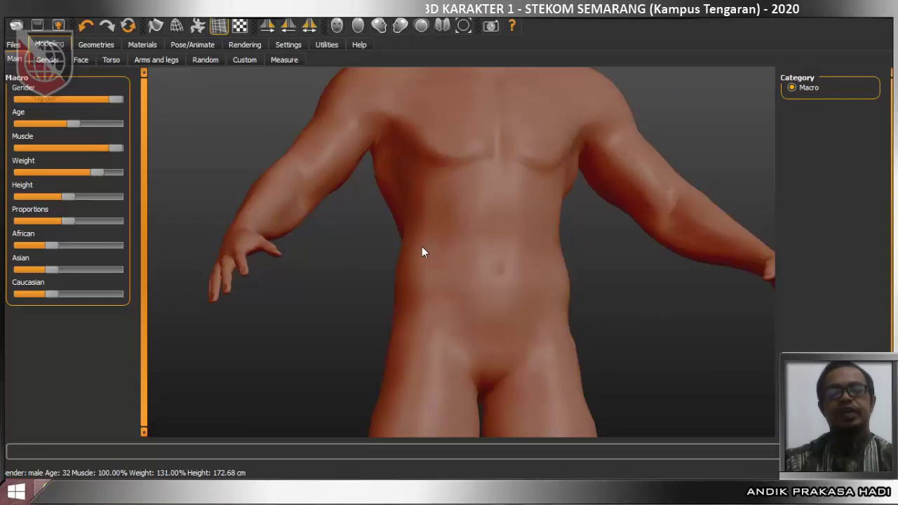
pyautogui.moveTo(427, 247); pyautogui.dragTo(407, 303, button='right')
pyautogui.scroll(3, 408, 302)
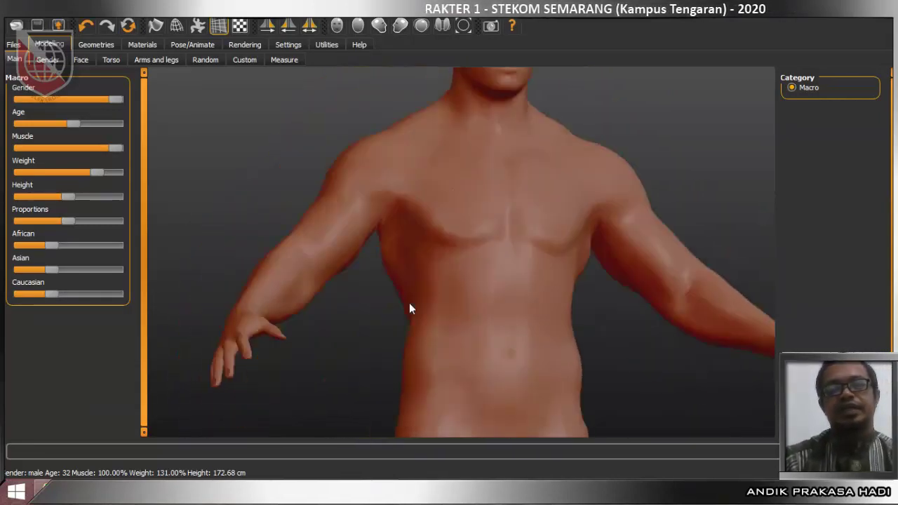
pyautogui.scroll(-4, 407, 301)
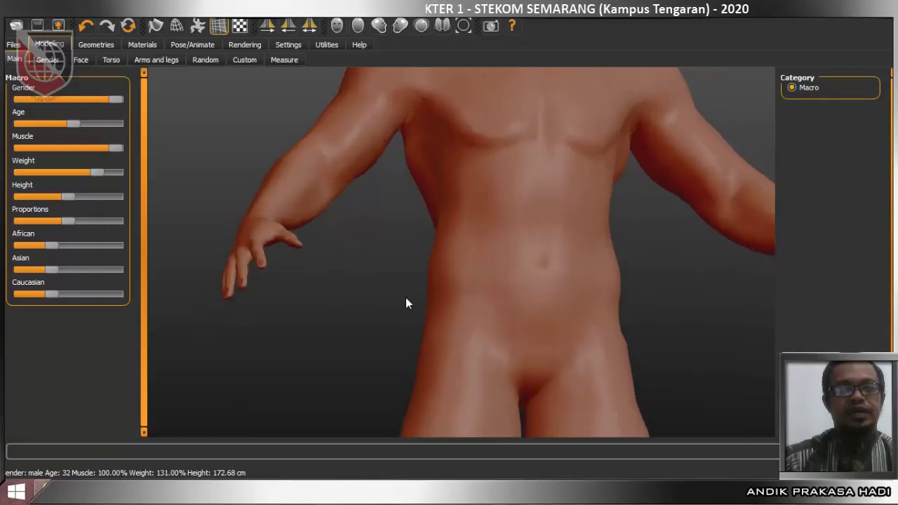
pyautogui.scroll(-3, 404, 296)
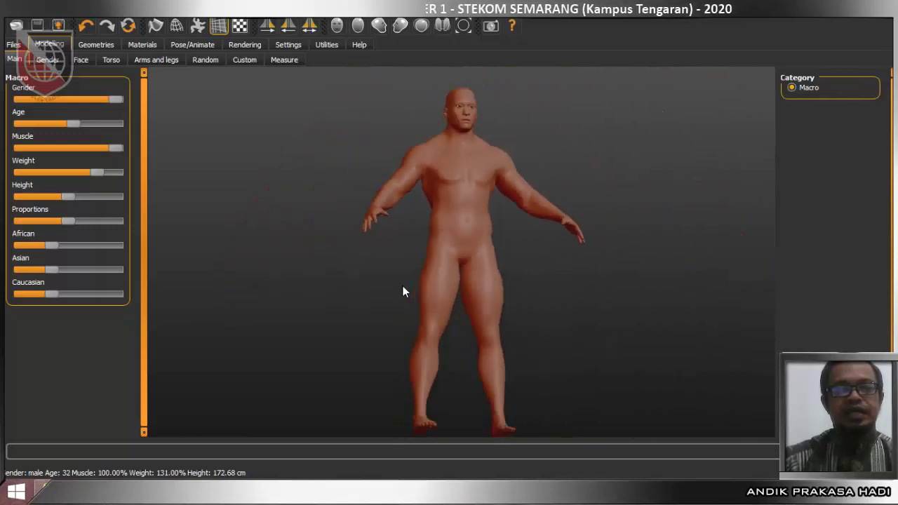
pyautogui.moveTo(367, 308); pyautogui.dragTo(376, 311)
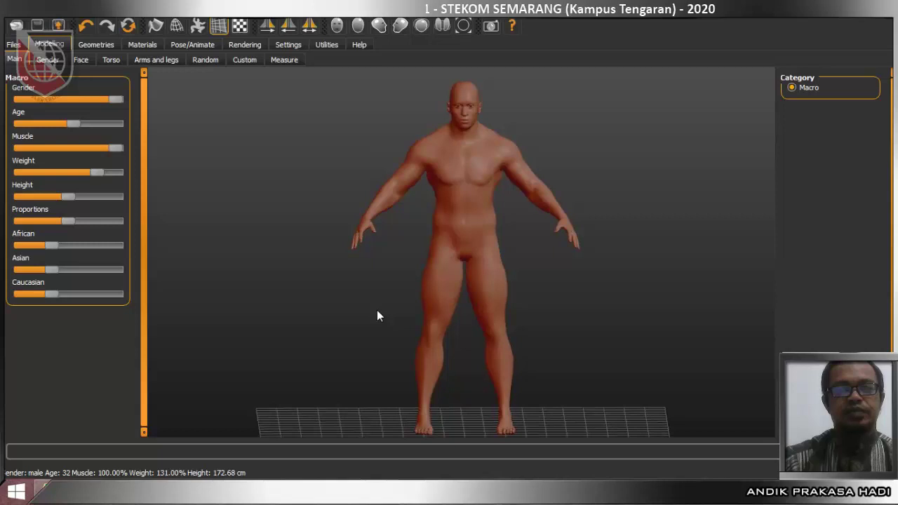
# Step: Try the tallest and shortest extremes of the character's height and set it to about 203.63 cm
pyautogui.moveTo(70, 200); pyautogui.dragTo(127, 200)
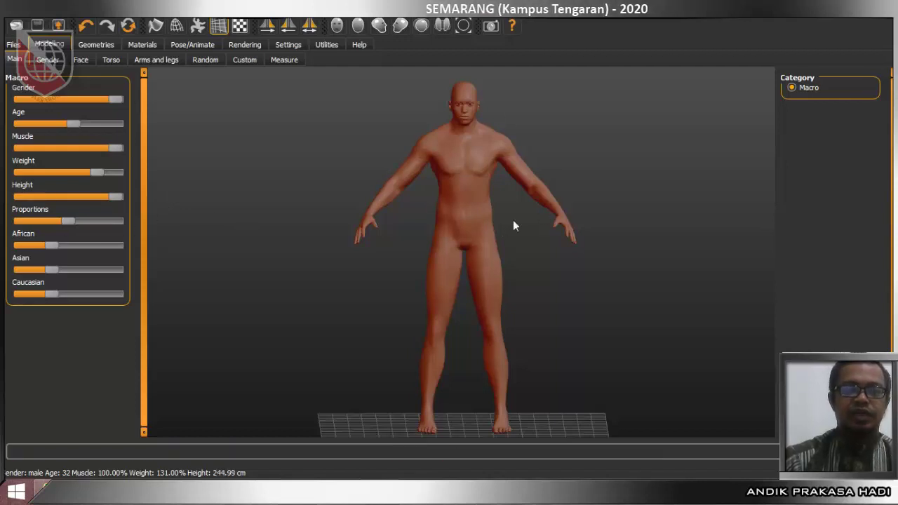
pyautogui.moveTo(115, 196); pyautogui.dragTo(4, 224)
pyautogui.moveTo(5, 224); pyautogui.dragTo(87, 215)
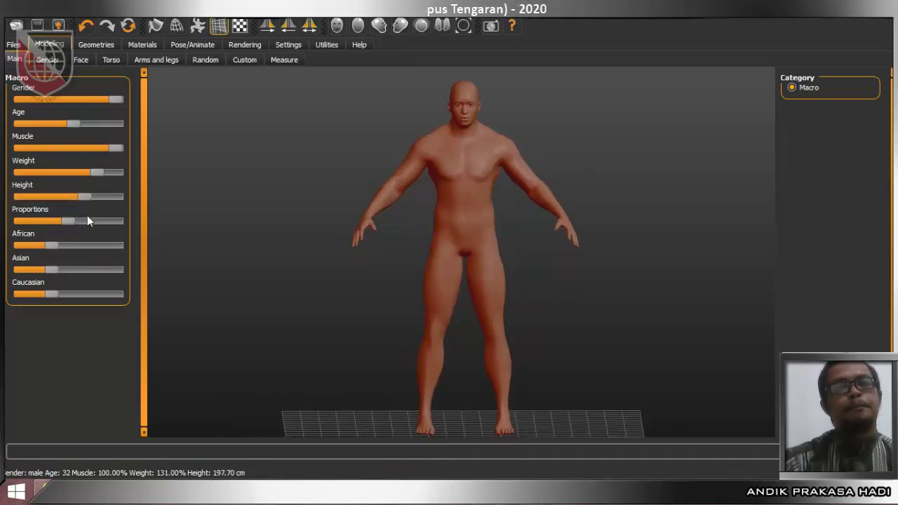
pyautogui.click(89, 198)
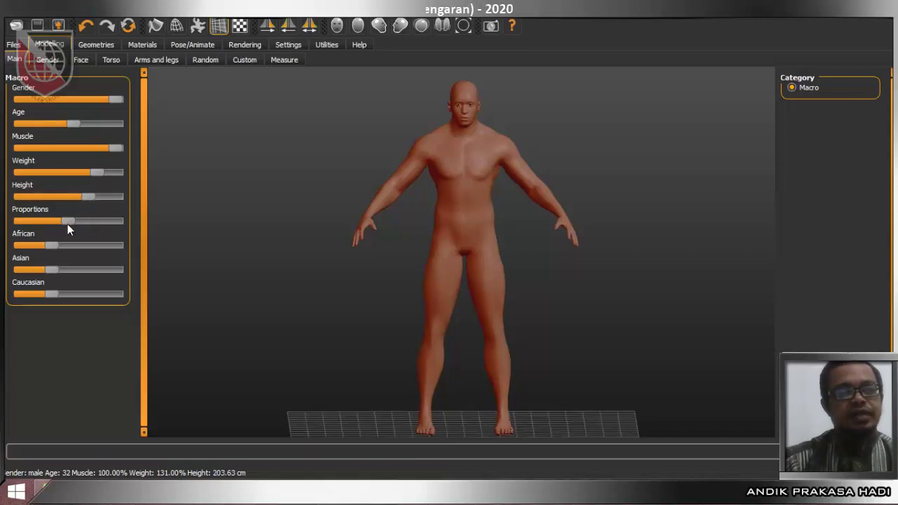
# Step: Try higher and lower body proportions on the character and set Proportions slightly below the middle
pyautogui.moveTo(65, 223); pyautogui.dragTo(167, 239)
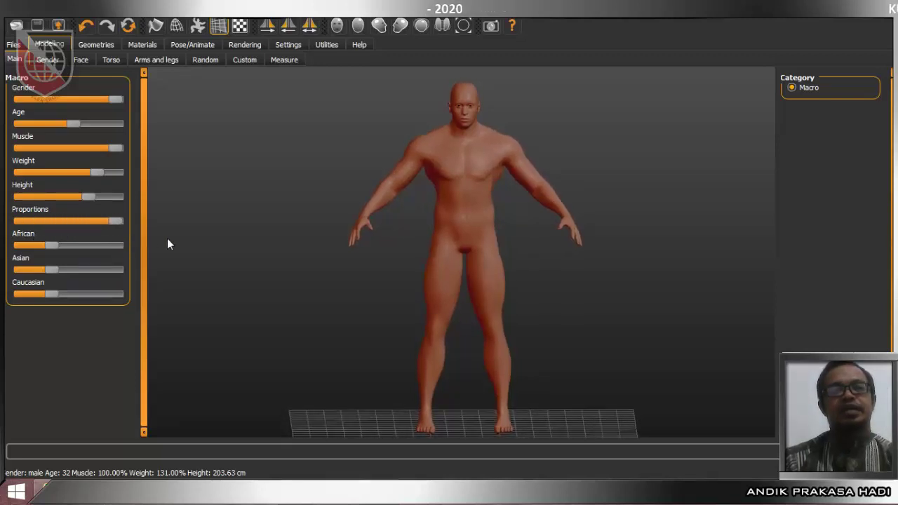
pyautogui.moveTo(262, 243); pyautogui.dragTo(104, 261)
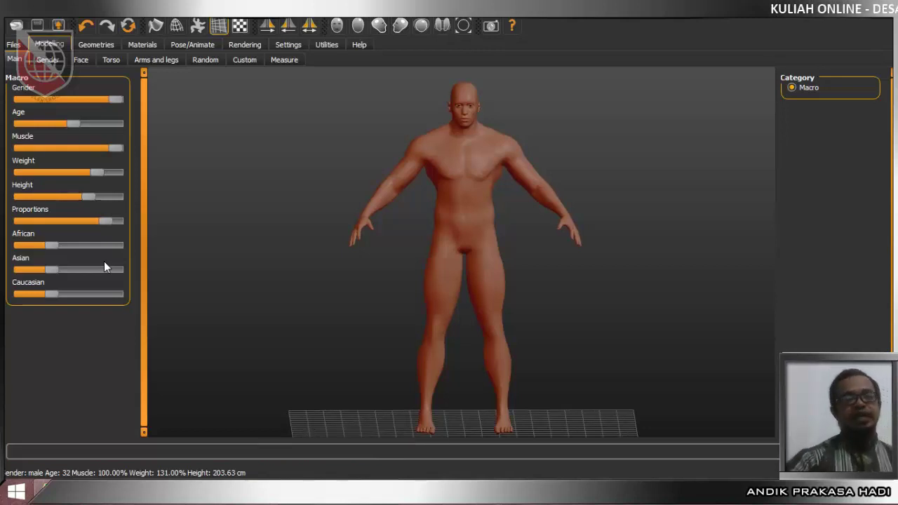
pyautogui.moveTo(94, 222); pyautogui.dragTo(44, 237)
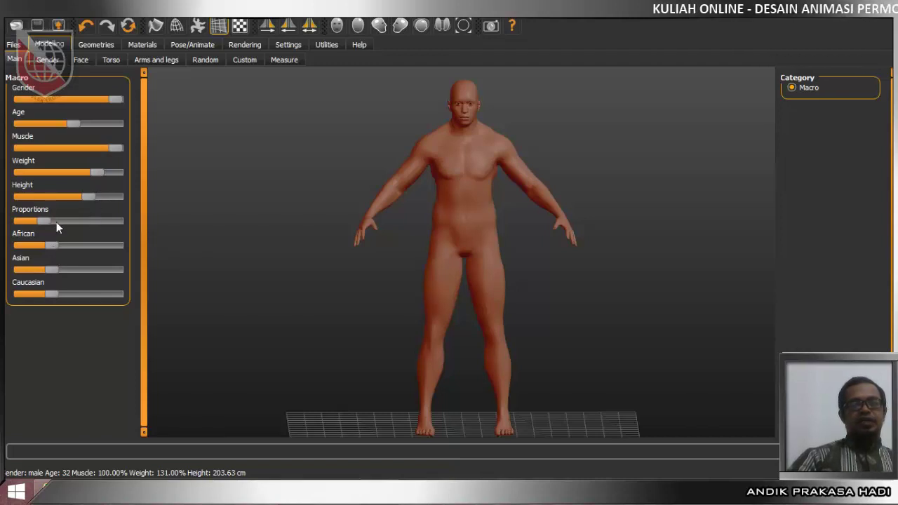
pyautogui.moveTo(47, 220); pyautogui.dragTo(63, 224)
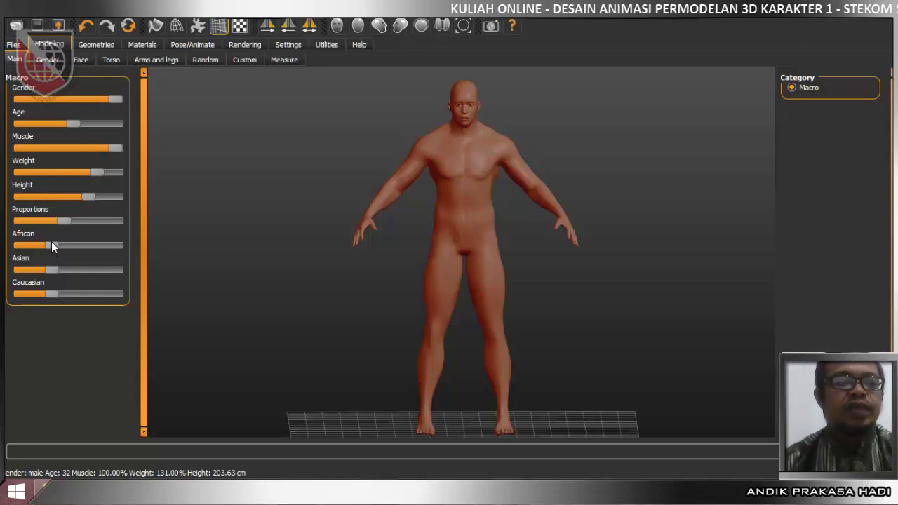
# Step: Try a stronger African ethnicity on the character and reduce African to its minimum
pyautogui.moveTo(100, 245); pyautogui.dragTo(148, 245)
pyautogui.moveTo(94, 247); pyautogui.dragTo(13, 259)
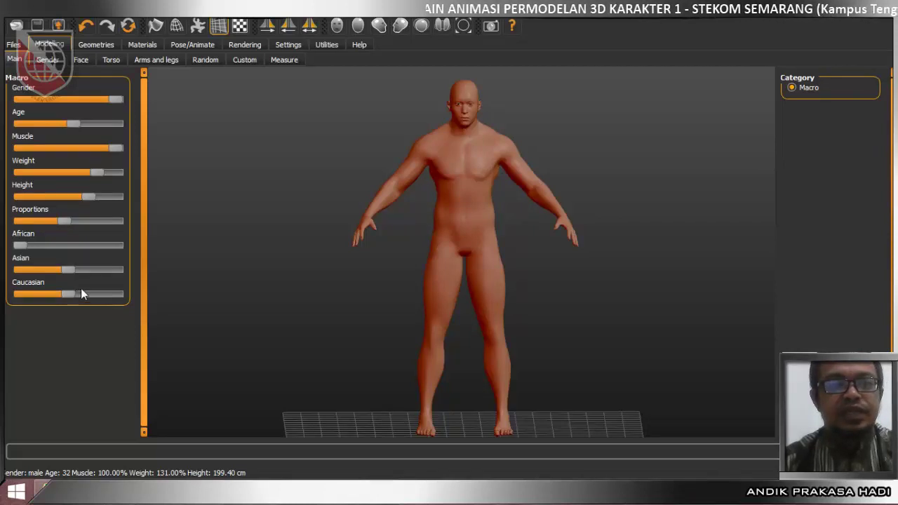
# Step: Try minimum Asian and minimum Caucasian ethnicity, and make the character almost fully Caucasian with African at minimum and Asian slightly above it
pyautogui.moveTo(71, 270); pyautogui.dragTo(32, 269)
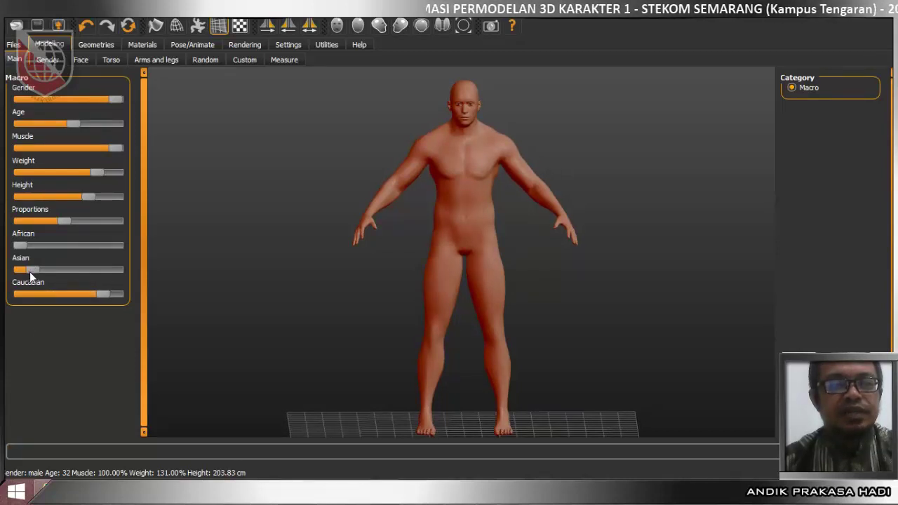
pyautogui.moveTo(32, 270); pyautogui.dragTo(16, 270)
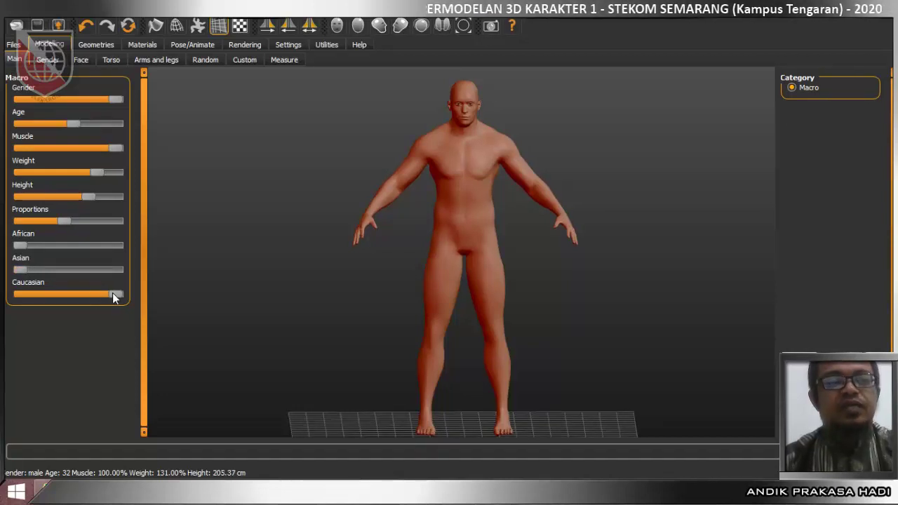
pyautogui.moveTo(116, 294); pyautogui.dragTo(16, 295)
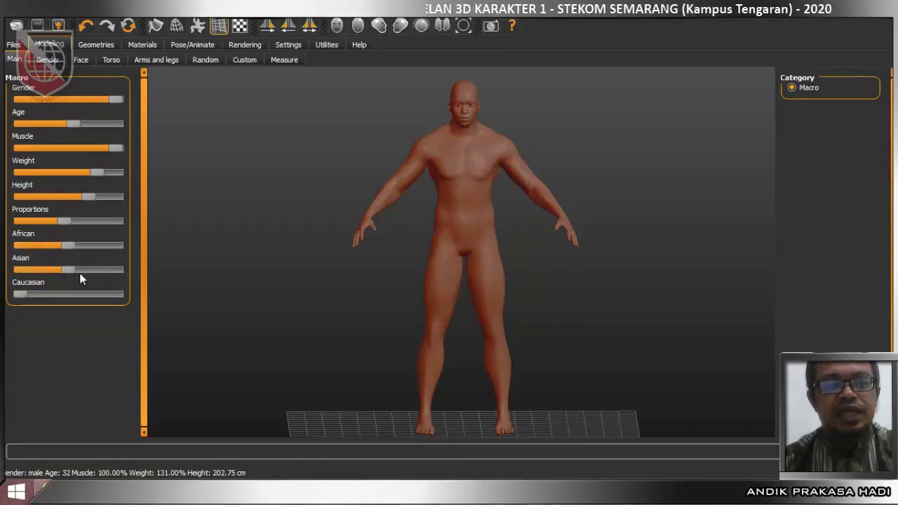
pyautogui.moveTo(69, 269); pyautogui.dragTo(89, 296)
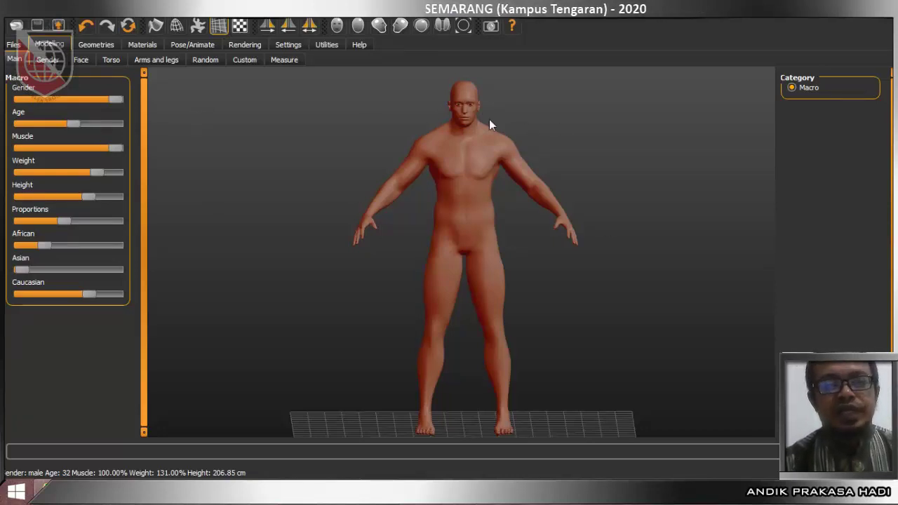
pyautogui.moveTo(43, 245); pyautogui.dragTo(14, 253)
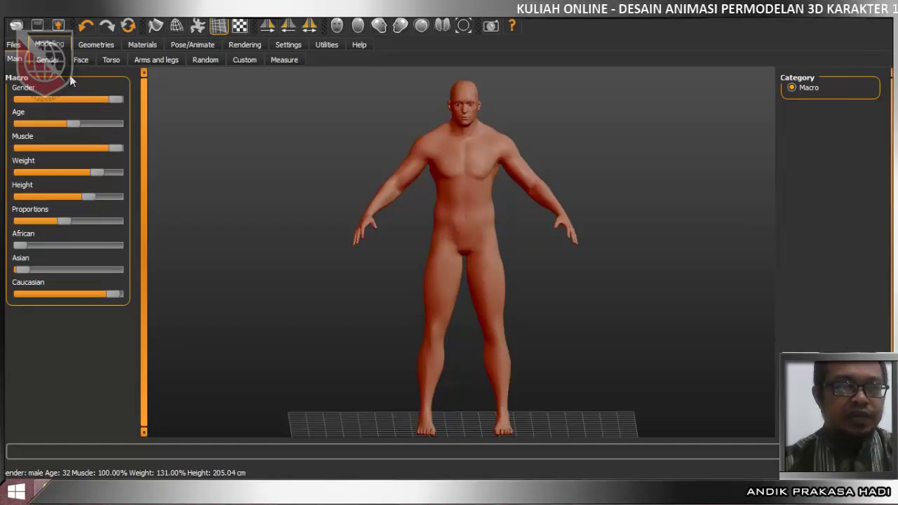
# Step: Set up an export of the character as a Wavefront obj mesh with the file name objBaru
pyautogui.click(59, 26)
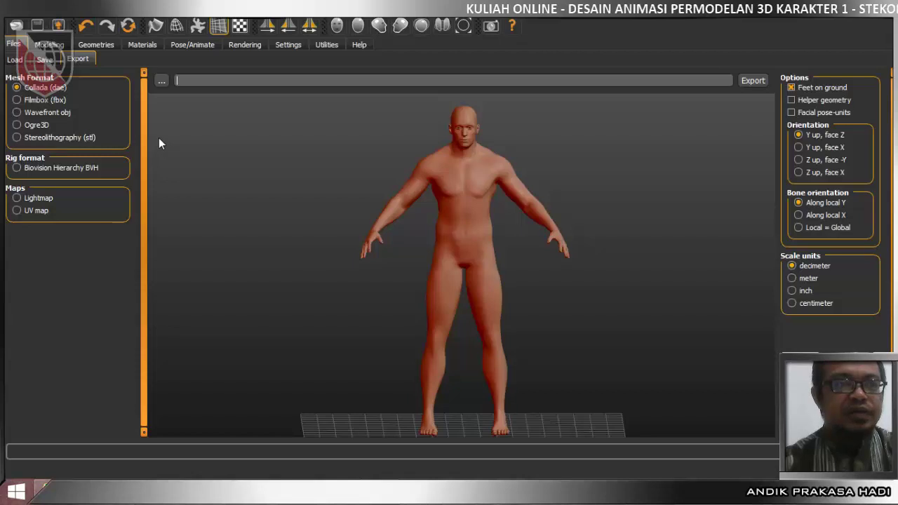
pyautogui.click(57, 102)
pyautogui.click(65, 112)
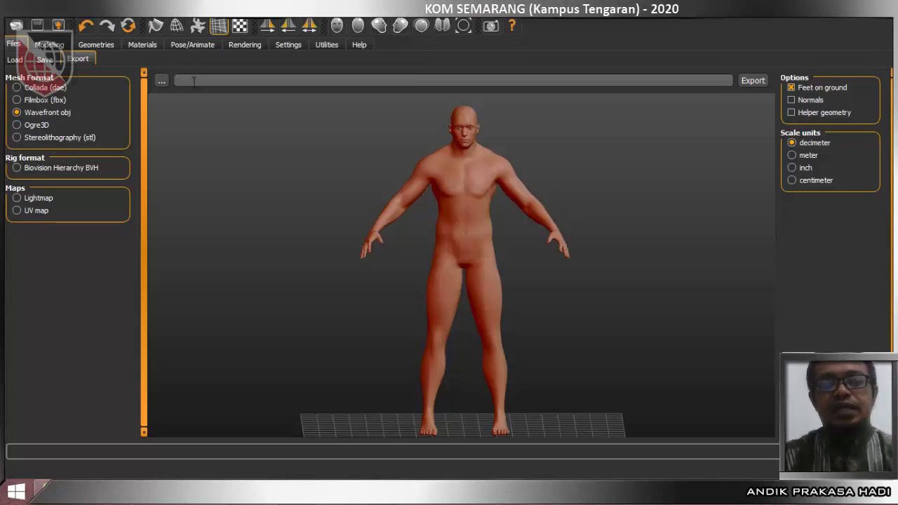
pyautogui.write('objBaru')
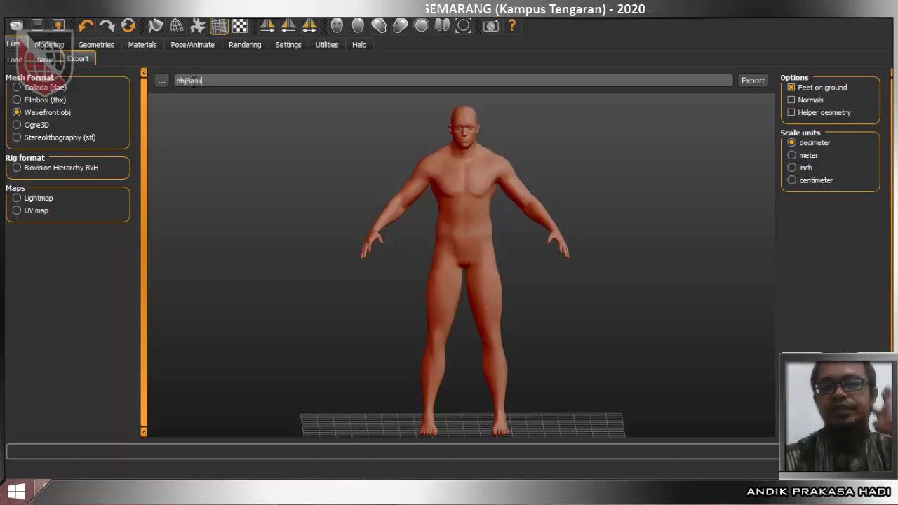
# Step: Export the character to the makehuman folder in Documents as objBaru.obj, replacing the existing file
pyautogui.click(160, 83)
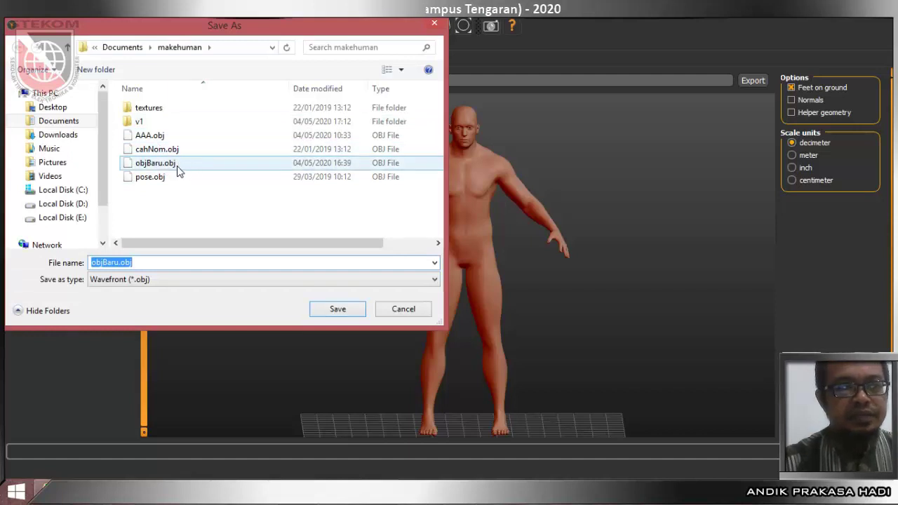
pyautogui.click(178, 169)
pyautogui.click(331, 310)
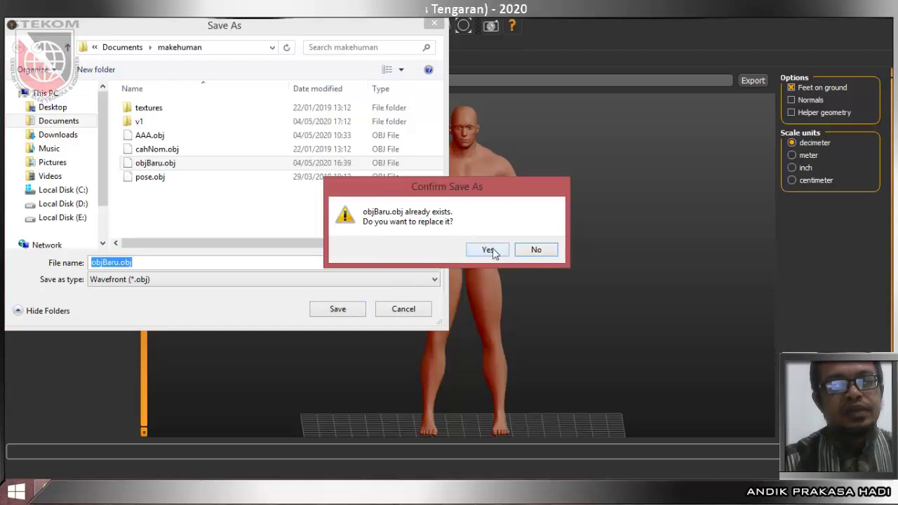
pyautogui.click(495, 250)
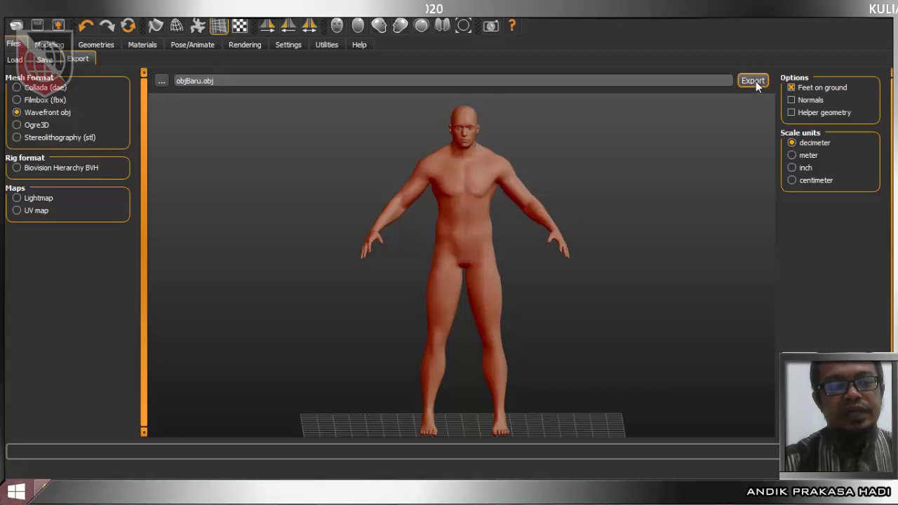
pyautogui.click(756, 81)
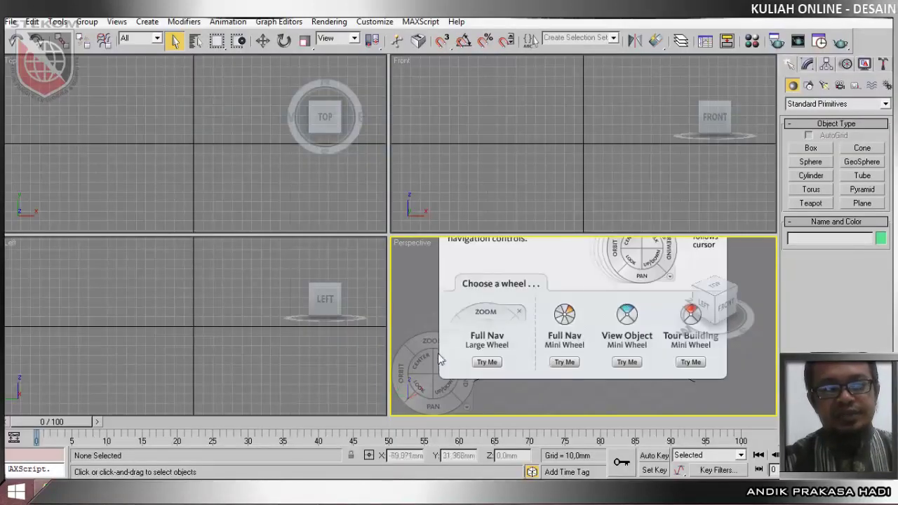
# Step: Switch to 3ds Max, close the viewport navigation wheel and import objBaru.obj from the Documents makehuman folder with the default OBJ options
pyautogui.click(426, 341)
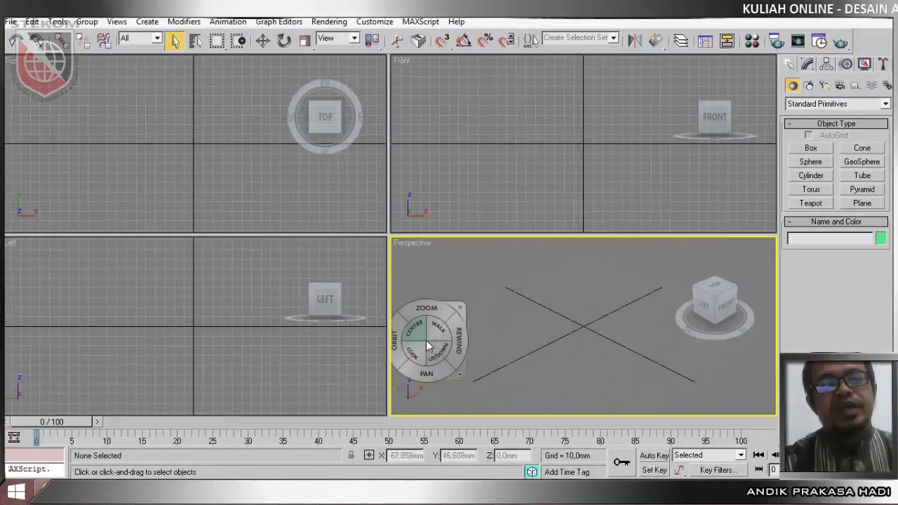
pyautogui.click(460, 309)
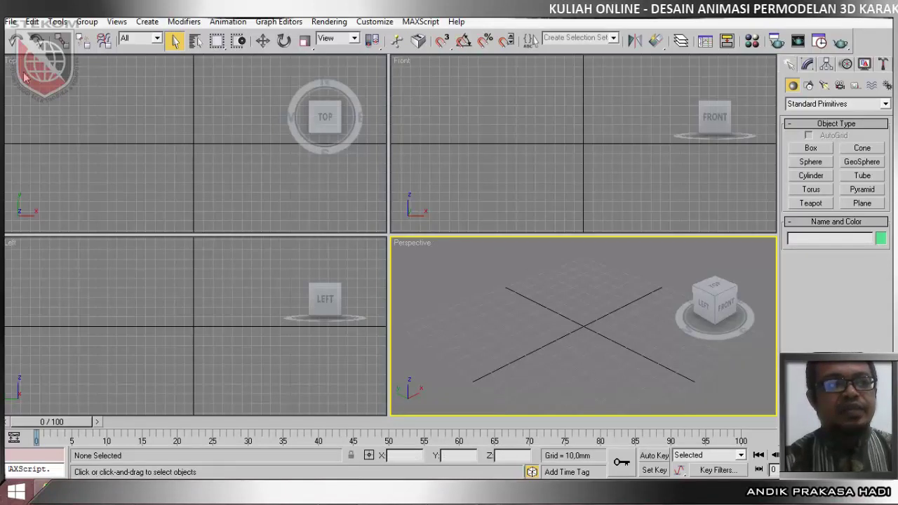
pyautogui.click(11, 22)
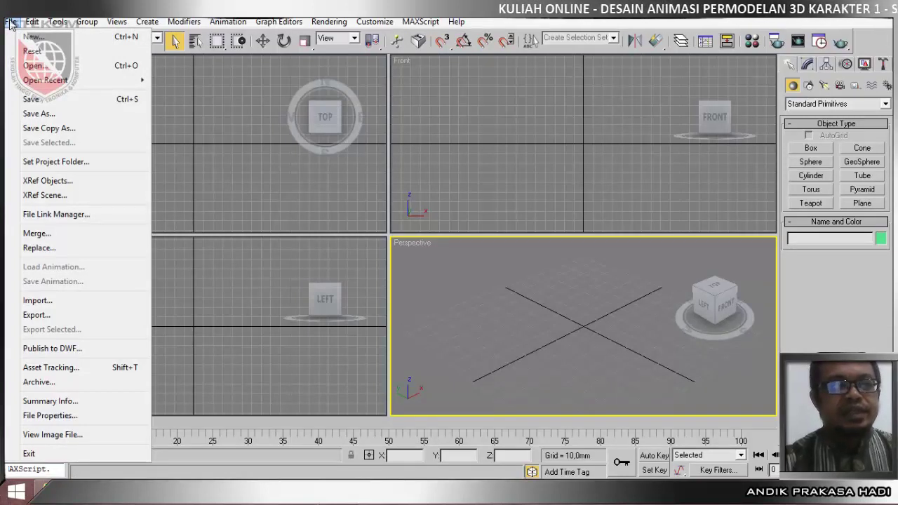
pyautogui.click(89, 306)
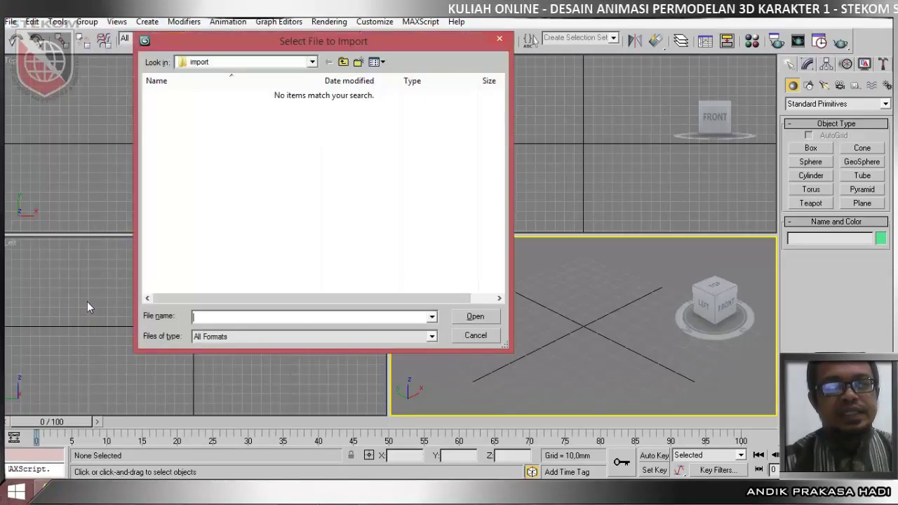
pyautogui.click(266, 63)
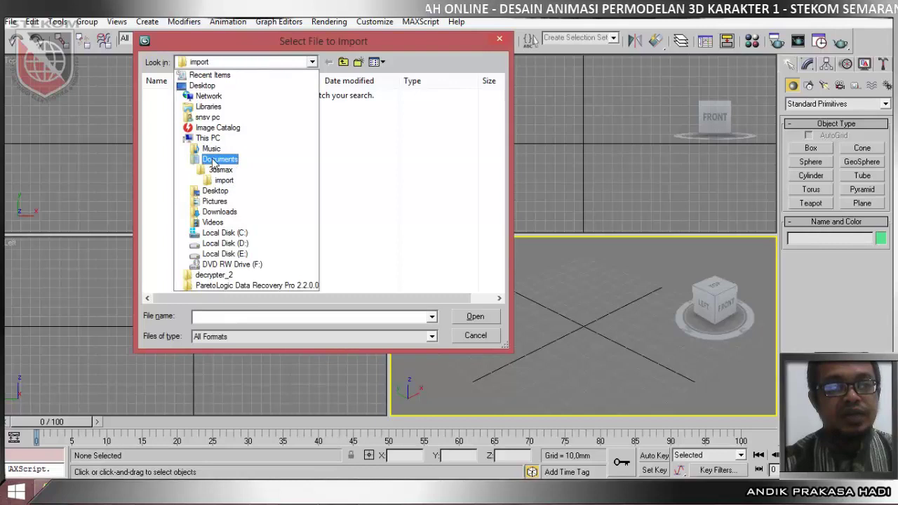
pyautogui.click(210, 161)
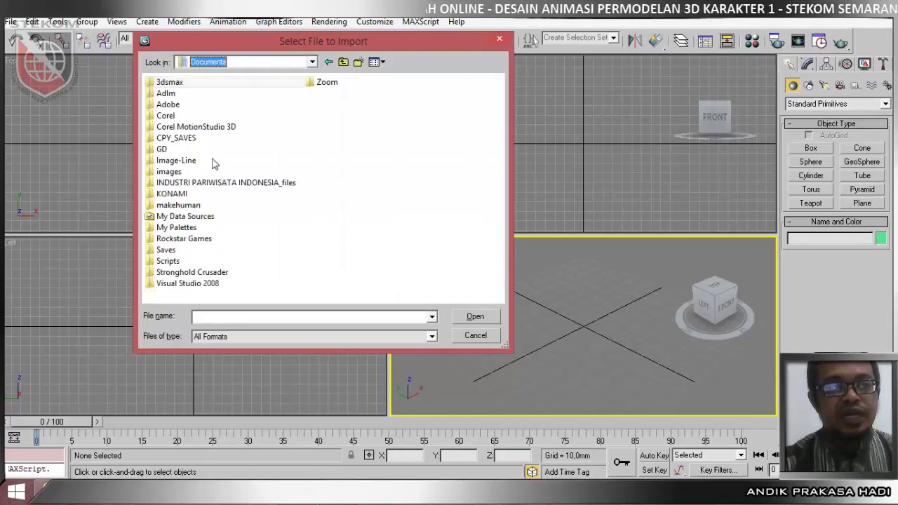
pyautogui.doubleClick(172, 208)
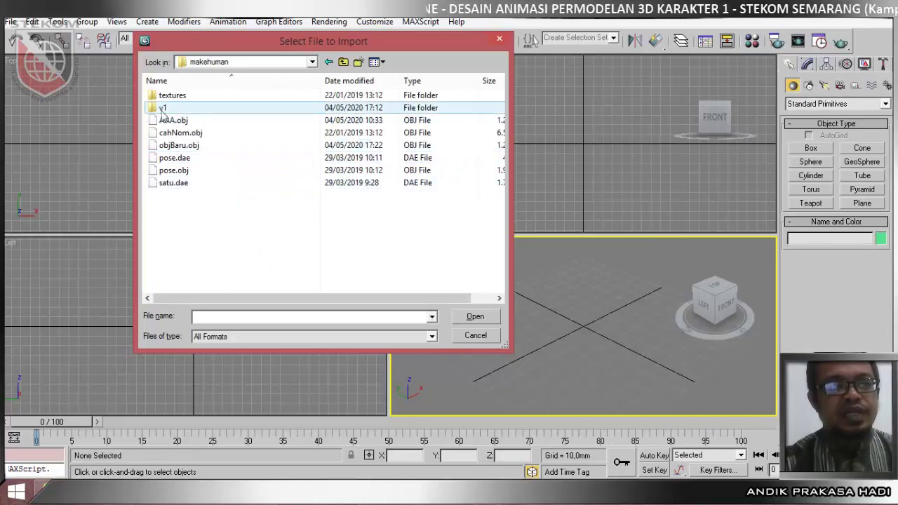
pyautogui.click(188, 153)
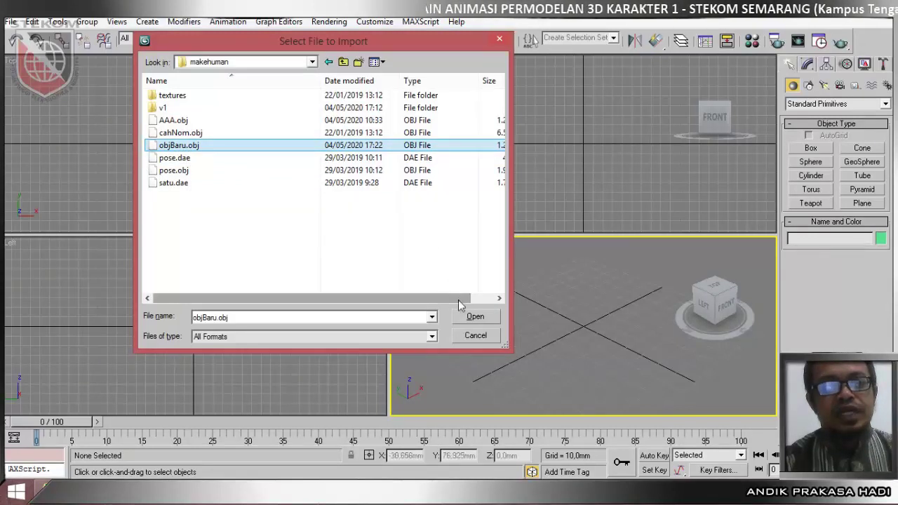
pyautogui.click(475, 317)
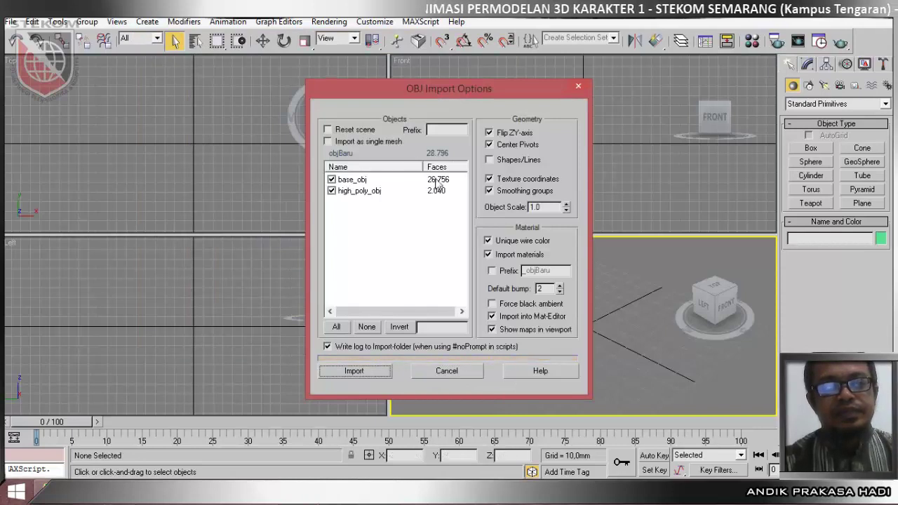
pyautogui.click(354, 371)
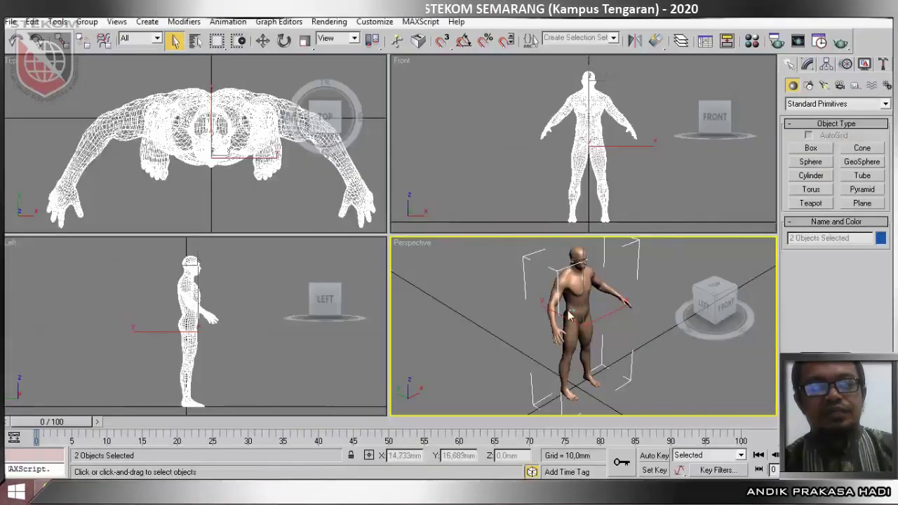
# Step: Select the imported body, enlarge the Perspective view to full size and examine the figure from the front and back
pyautogui.click(567, 314)
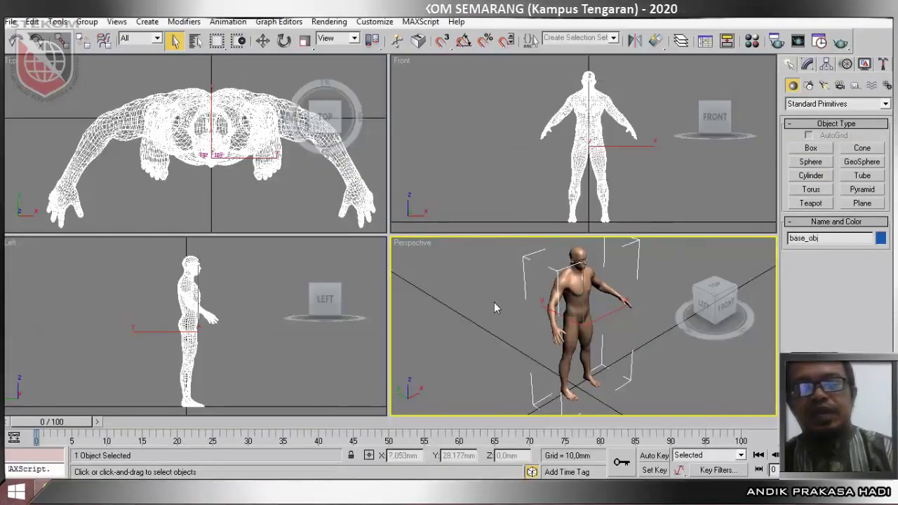
pyautogui.hotkey('alt', 'w')
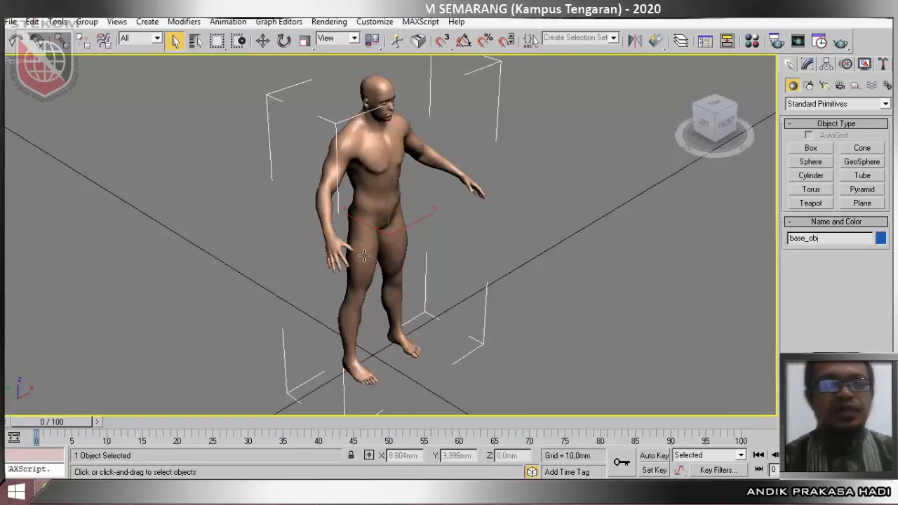
pyautogui.keyDown('alt'); pyautogui.moveTo(417, 261); pyautogui.dragTo(312, 226, button='middle'); pyautogui.keyUp('alt')
pyautogui.scroll(5, 380, 188)
pyautogui.scroll(-5, 380, 187)
pyautogui.moveTo(388, 185); pyautogui.dragTo(145, 245, button='middle')
pyautogui.scroll(-2, 349, 164)
pyautogui.scroll(10, 403, 379)
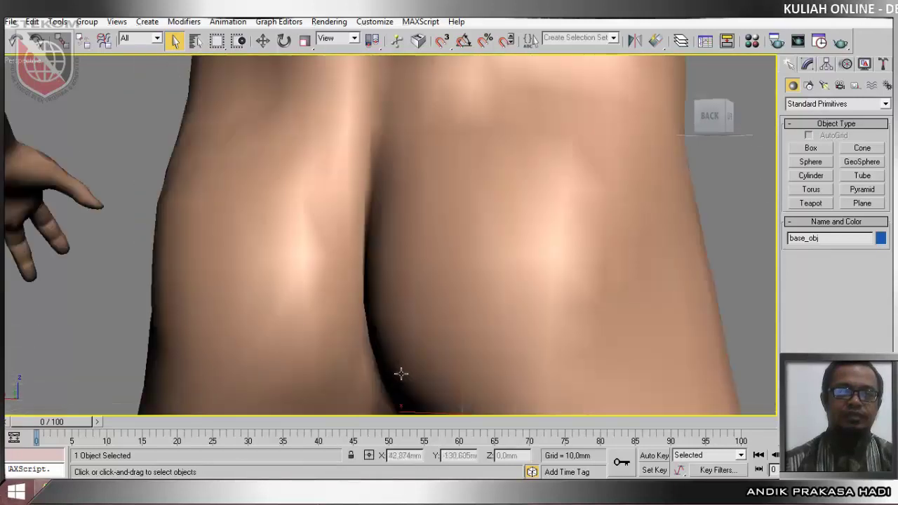
pyautogui.scroll(-10, 383, 325)
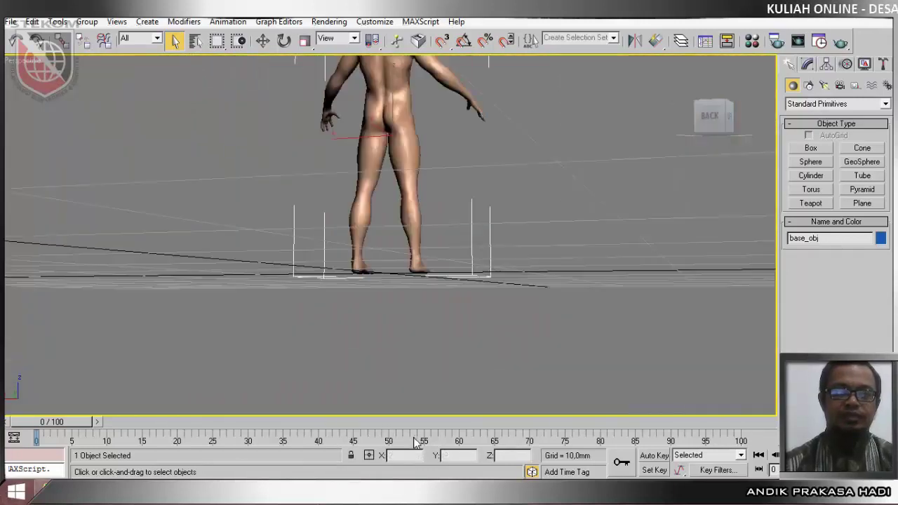
# Step: Examine the imported character's lower legs, feet and toes up close, and return to a view of the full figure
pyautogui.scroll(8, 458, 188)
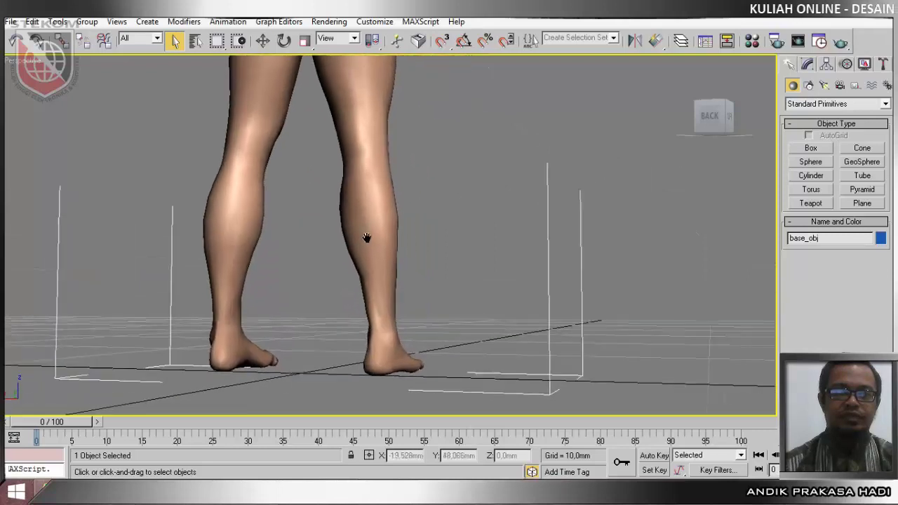
pyautogui.keyDown('alt'); pyautogui.moveTo(372, 295); pyautogui.dragTo(206, 339, button='middle'); pyautogui.keyUp('alt')
pyautogui.scroll(3, 293, 312)
pyautogui.scroll(5, 287, 316)
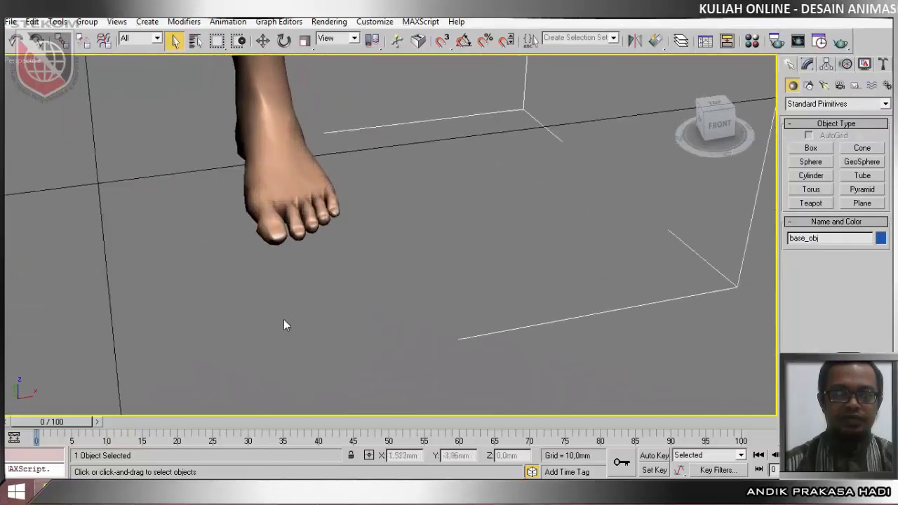
pyautogui.scroll(-5, 252, 242)
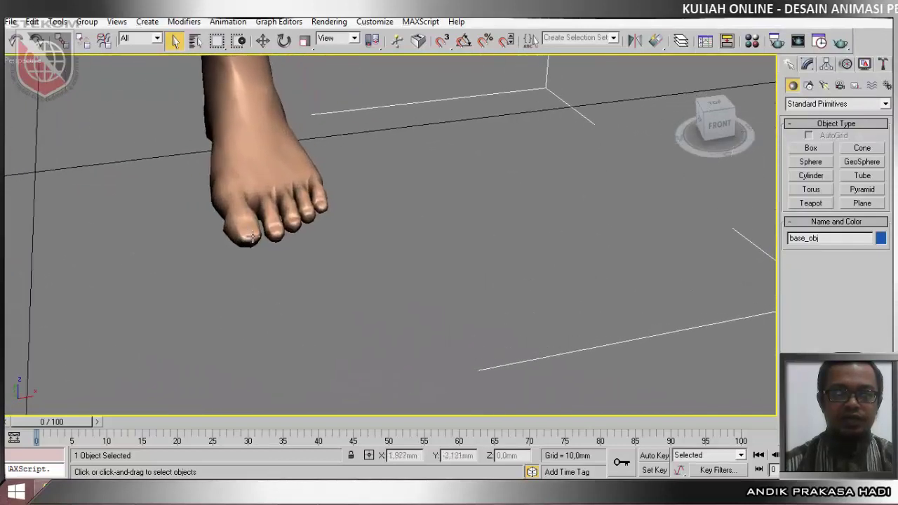
pyautogui.scroll(-3, 253, 243)
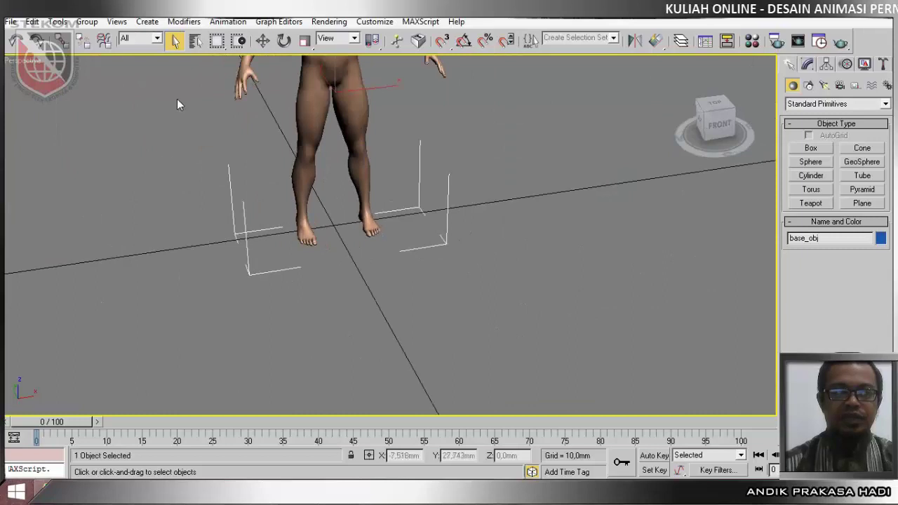
pyautogui.scroll(5, 176, 98)
pyautogui.scroll(-7, 181, 108)
pyautogui.scroll(-2, 196, 113)
pyautogui.moveTo(211, 144); pyautogui.dragTo(250, 154, button='middle')
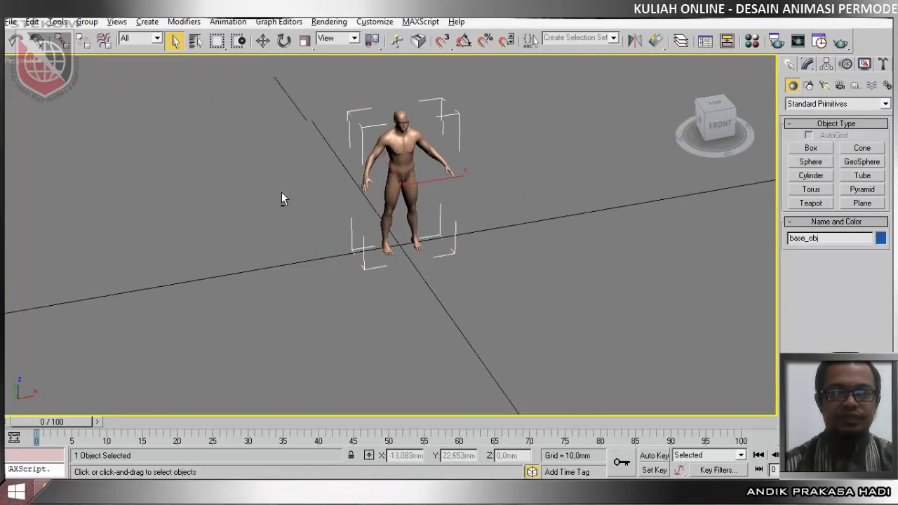
# Step: Examine the character's right hand from the side, including the fingertips and nails up close
pyautogui.keyDown('alt'); pyautogui.moveTo(282, 194); pyautogui.dragTo(345, 194, button='middle'); pyautogui.keyUp('alt')
pyautogui.scroll(5, 302, 200)
pyautogui.moveTo(286, 204); pyautogui.dragTo(526, 65, button='middle')
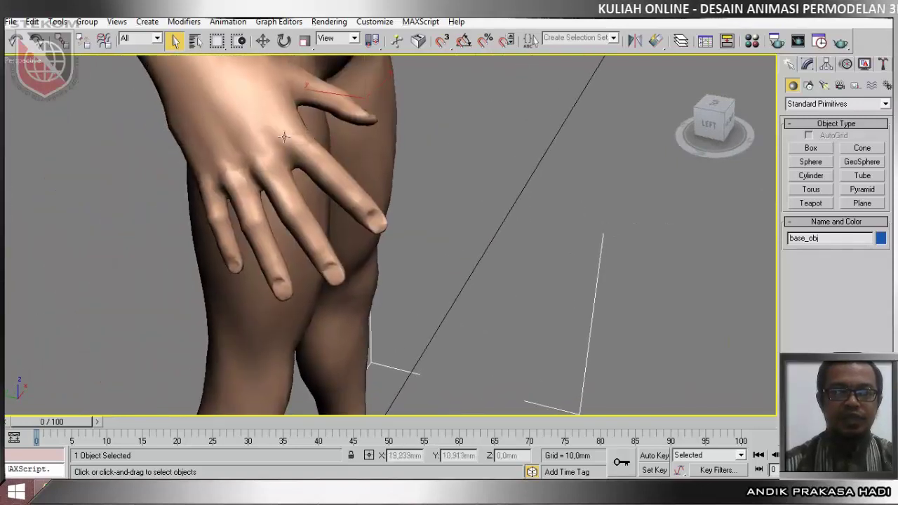
pyautogui.scroll(3, 330, 281)
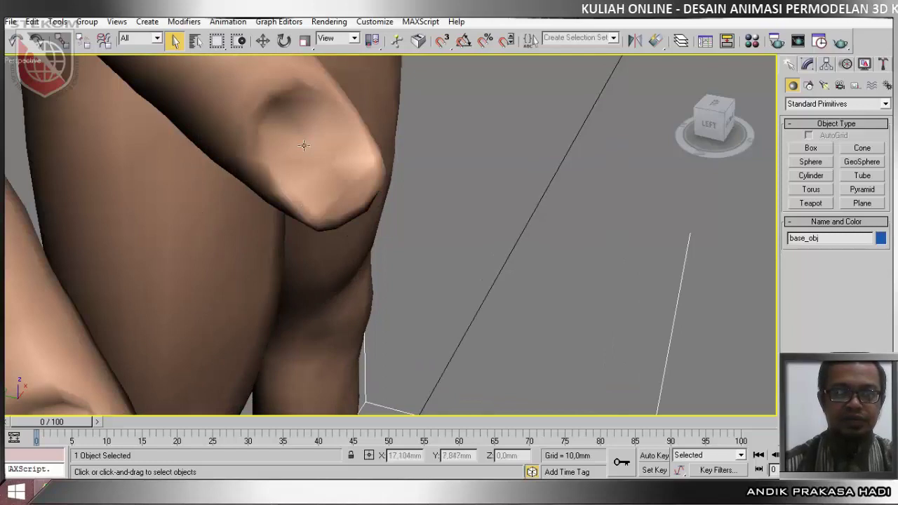
pyautogui.moveTo(293, 129); pyautogui.dragTo(343, 76, button='middle')
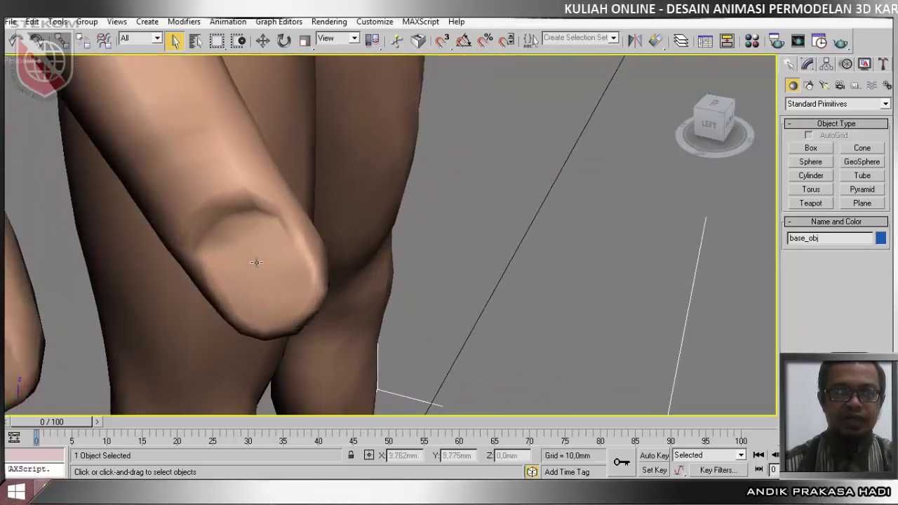
pyautogui.moveTo(256, 261); pyautogui.dragTo(302, 201, button='middle')
pyautogui.scroll(-5, 324, 212)
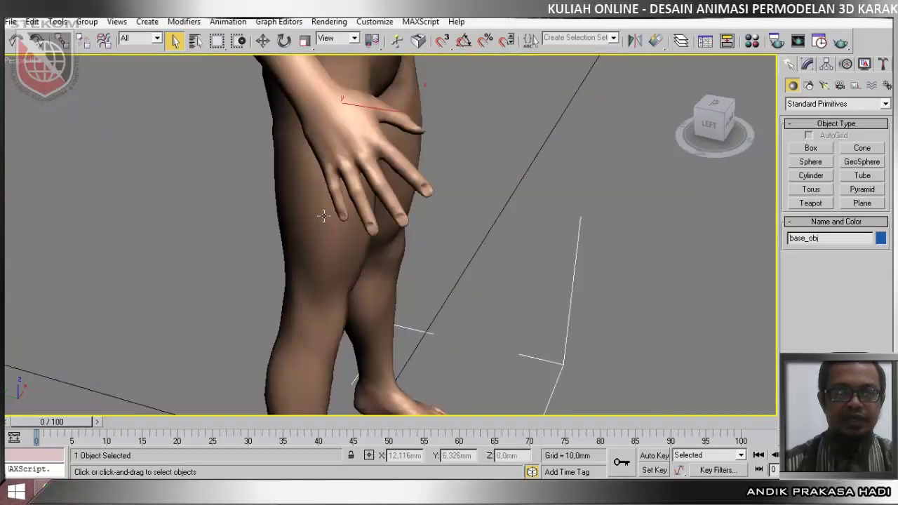
# Step: Examine the character's head up close, covering the underside of the jaw, the ear and the face from the front
pyautogui.scroll(-3, 337, 149)
pyautogui.scroll(5, 439, 149)
pyautogui.moveTo(425, 131)
pyautogui.mouseDown(button='middle')
pyautogui.moveTo(361, 298)
pyautogui.moveTo(388, 472)
pyautogui.moveTo(423, 502)
pyautogui.mouseUp(button='middle')
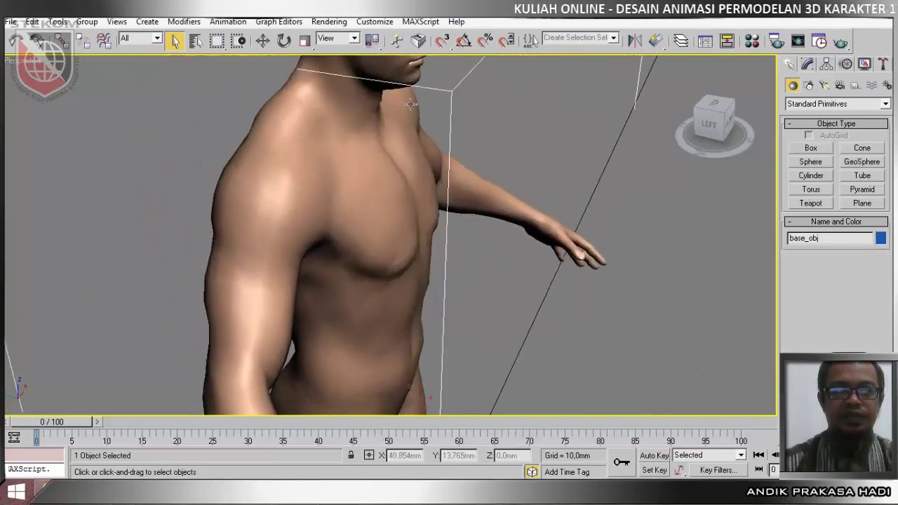
pyautogui.moveTo(411, 100); pyautogui.dragTo(428, 238, button='middle')
pyautogui.scroll(8, 355, 175)
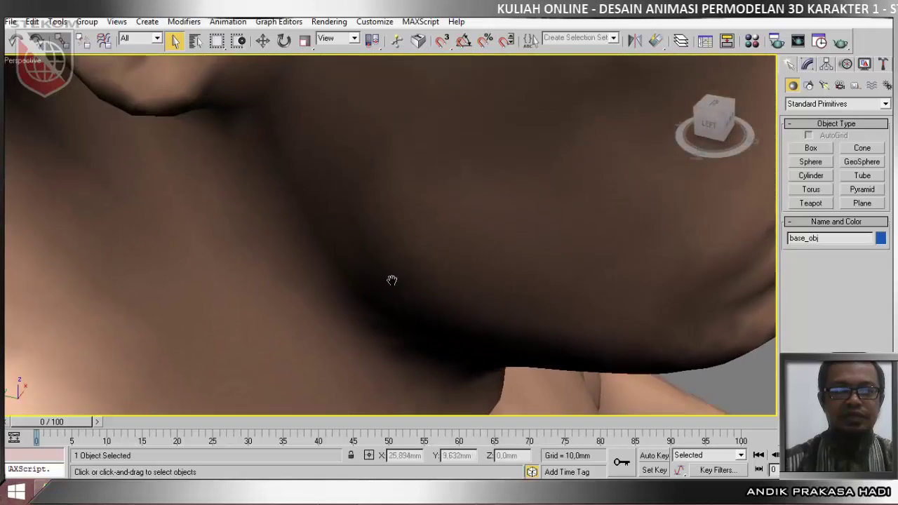
pyautogui.keyDown('alt'); pyautogui.moveTo(392, 274); pyautogui.dragTo(520, 42, button='middle'); pyautogui.keyUp('alt')
pyautogui.moveTo(296, 146); pyautogui.dragTo(364, 199, button='middle')
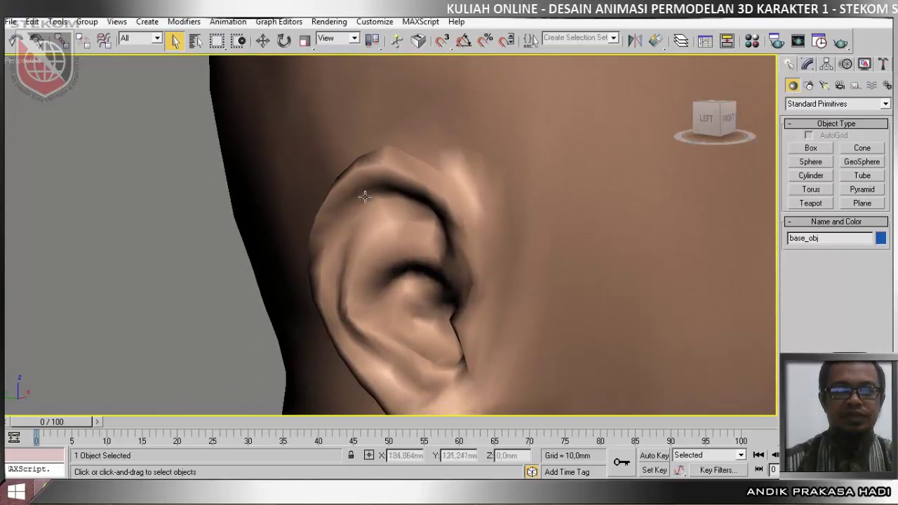
pyautogui.keyDown('alt'); pyautogui.moveTo(523, 214); pyautogui.dragTo(462, 185, button='middle'); pyautogui.keyUp('alt')
pyautogui.scroll(-5, 405, 201)
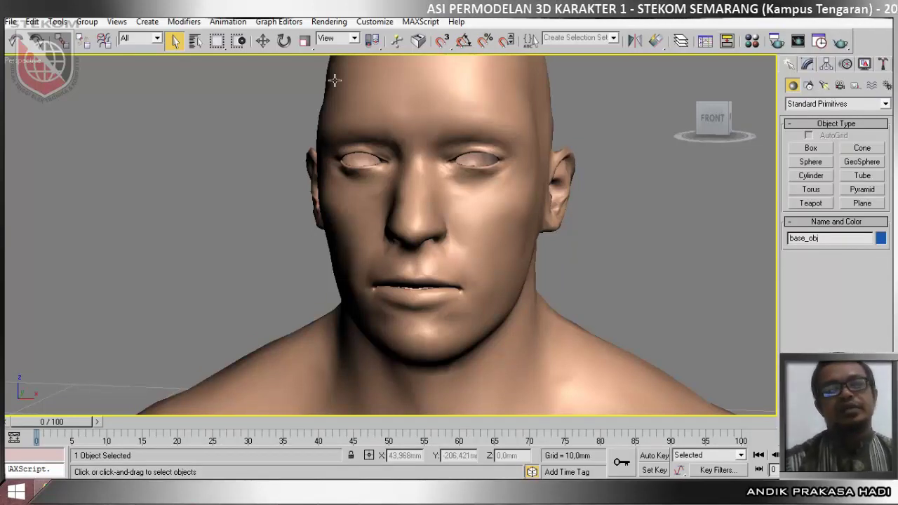
# Step: Examine the full figure at an angle, inspect the chest and shoulders up close, and return to a view of the upper body
pyautogui.scroll(-6, 490, 207)
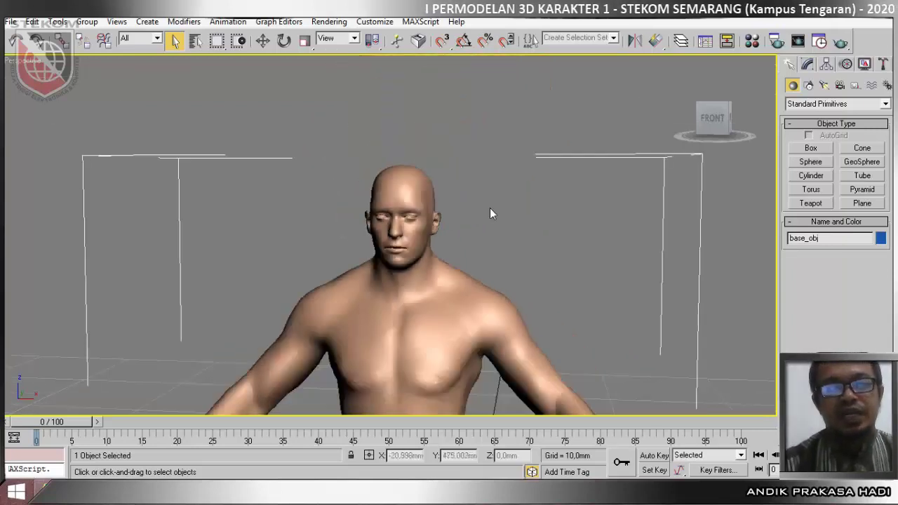
pyautogui.scroll(4, 434, 283)
pyautogui.moveTo(433, 283); pyautogui.dragTo(428, 230, button='middle')
pyautogui.scroll(-5, 381, 205)
pyautogui.scroll(-3, 392, 211)
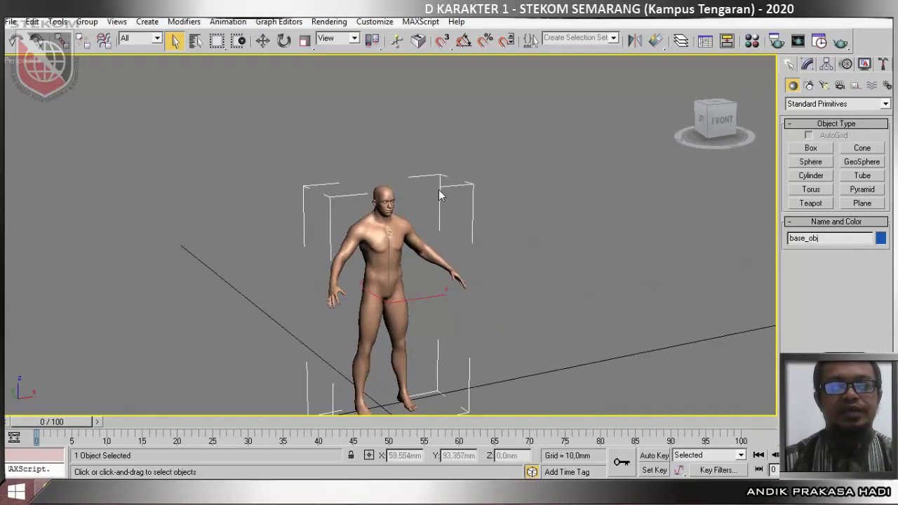
pyautogui.moveTo(495, 341); pyautogui.dragTo(494, 271, button='middle')
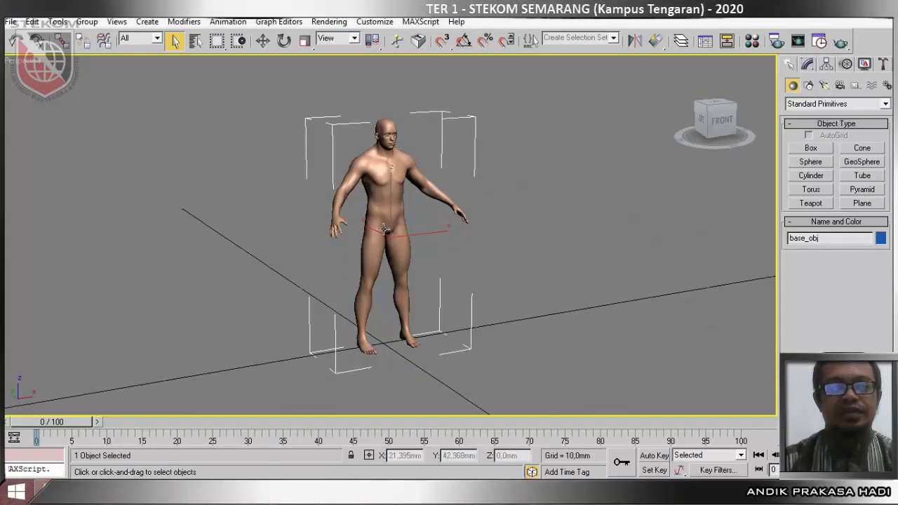
pyautogui.scroll(5, 382, 229)
pyautogui.scroll(-5, 381, 309)
pyautogui.scroll(3, 344, 341)
pyautogui.moveTo(344, 341); pyautogui.dragTo(360, 335, button='middle')
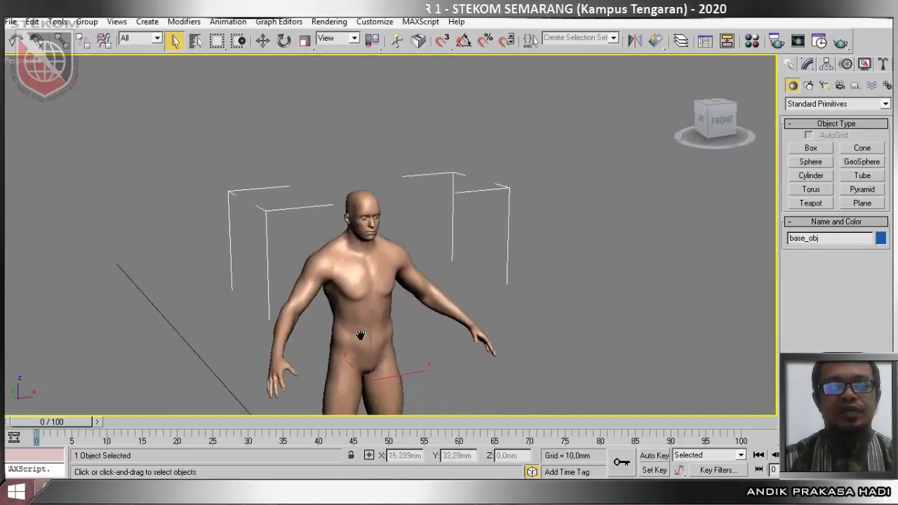
pyautogui.scroll(6, 347, 269)
pyautogui.moveTo(349, 269); pyautogui.dragTo(463, 127, button='middle')
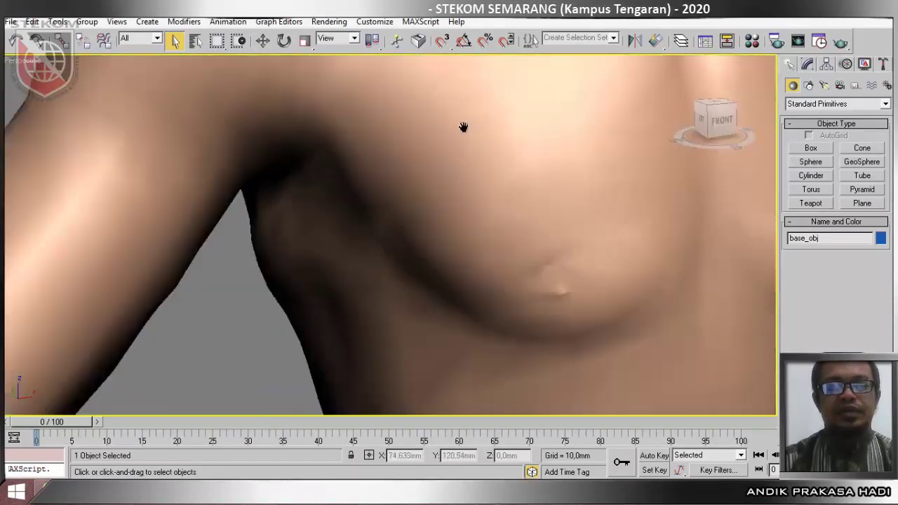
pyautogui.scroll(-5, 463, 127)
pyautogui.scroll(4, 463, 129)
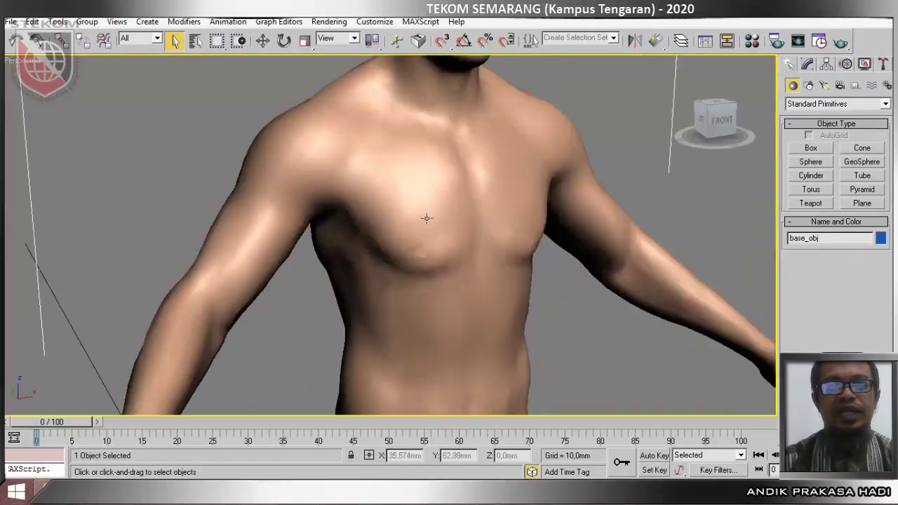
pyautogui.scroll(-4, 396, 198)
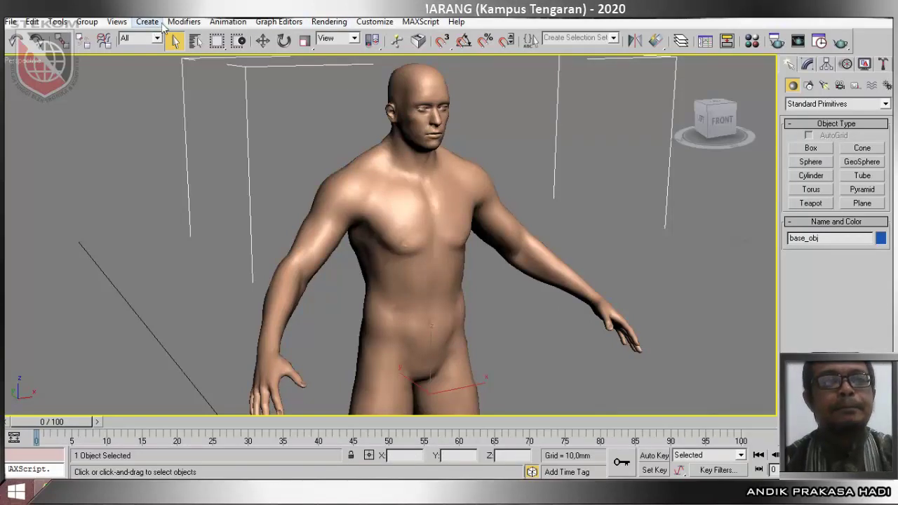
# Step: Configure the Perspective viewport to show edged faces and hide the selection brackets
pyautogui.click(117, 22)
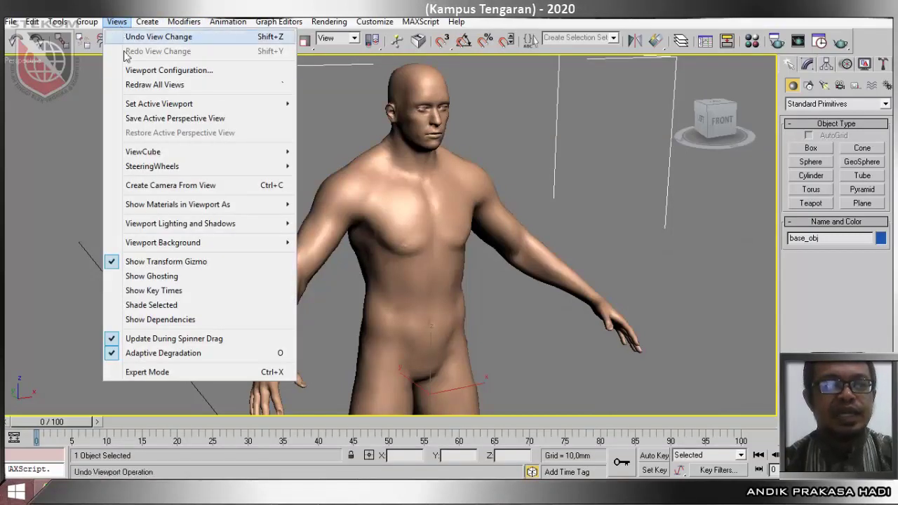
pyautogui.moveTo(216, 103)
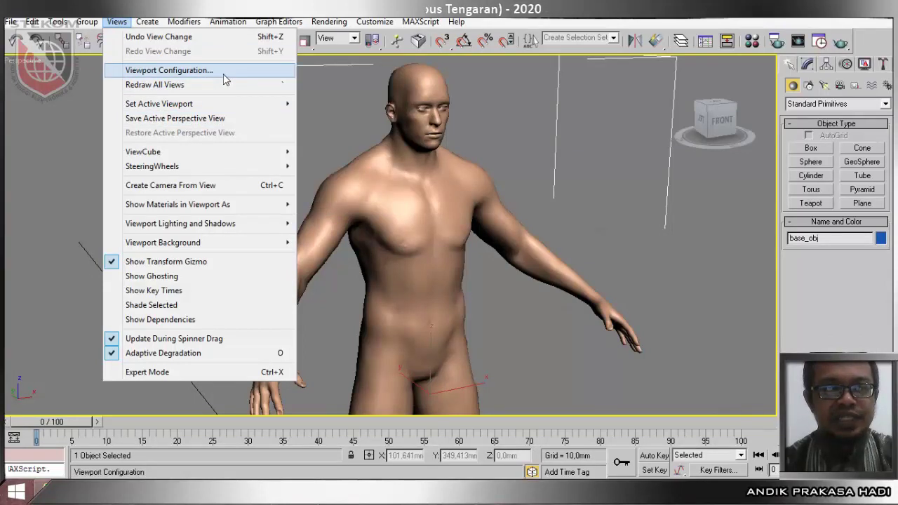
pyautogui.click(169, 70)
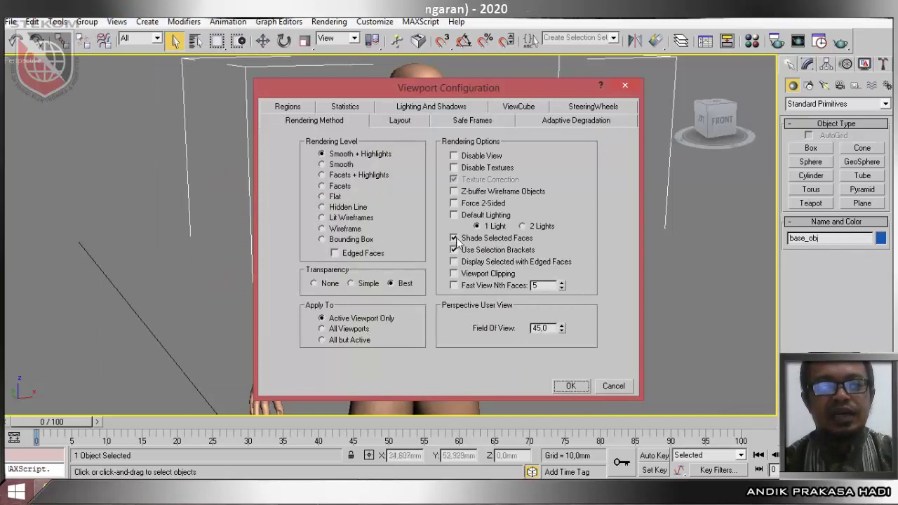
pyautogui.click(494, 253)
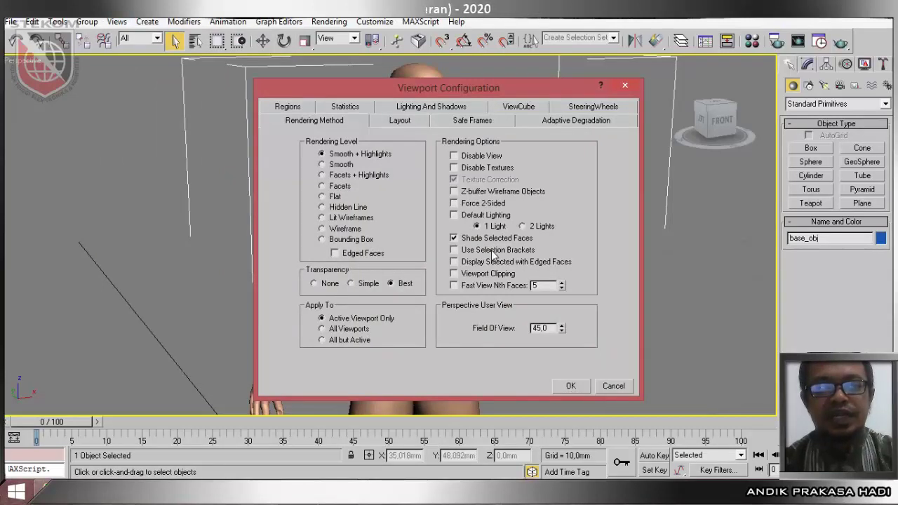
pyautogui.click(367, 254)
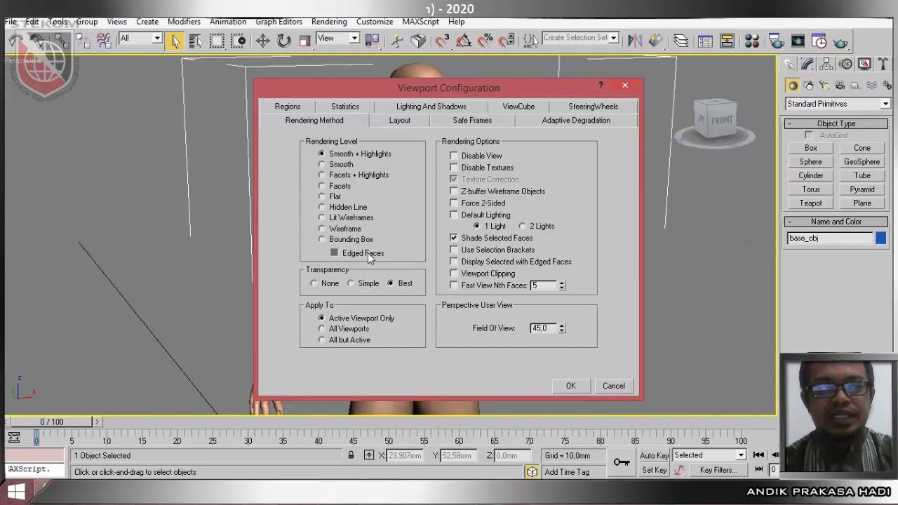
pyautogui.click(569, 387)
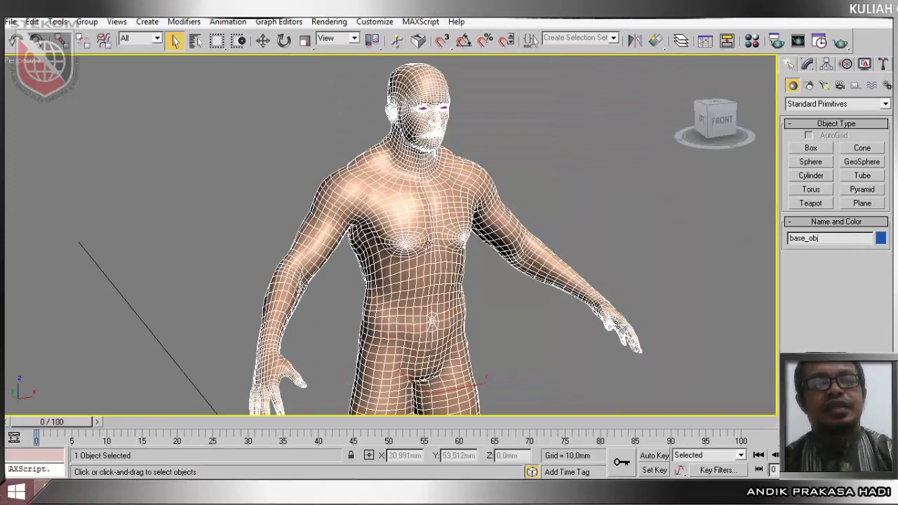
# Step: Switch to the Top view and configure it for Smooth + Highlights shading with edged faces and no selection brackets
pyautogui.press('t')
pyautogui.press('F3')
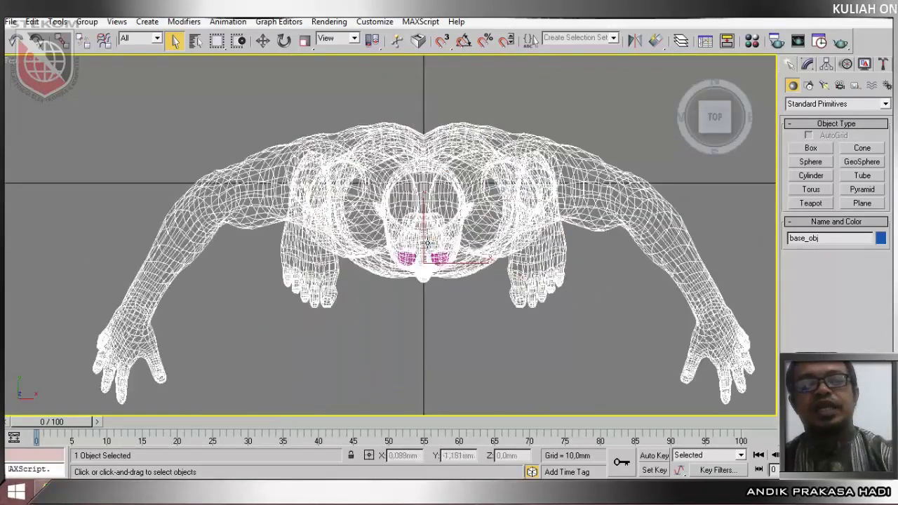
pyautogui.moveTo(500, 155)
pyautogui.mouseDown(button='middle')
pyautogui.moveTo(499, 113)
pyautogui.moveTo(494, 127)
pyautogui.mouseUp(button='middle')
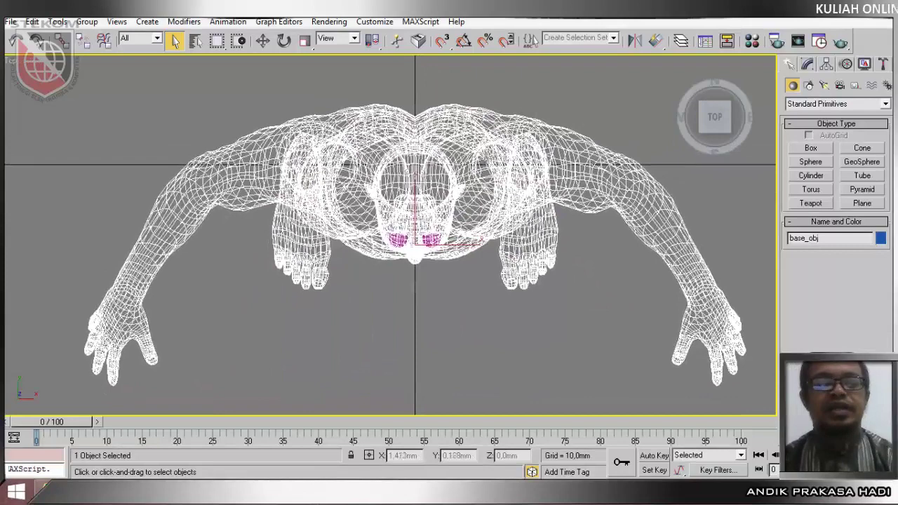
pyautogui.moveTo(476, 160)
pyautogui.keyDown('alt'); pyautogui.mouseDown(button='middle')
pyautogui.moveTo(473, 136)
pyautogui.moveTo(475, 190)
pyautogui.moveTo(472, 150)
pyautogui.moveTo(482, 166)
pyautogui.mouseUp(button='middle'); pyautogui.keyUp('alt')
pyautogui.scroll(-10, 480, 165)
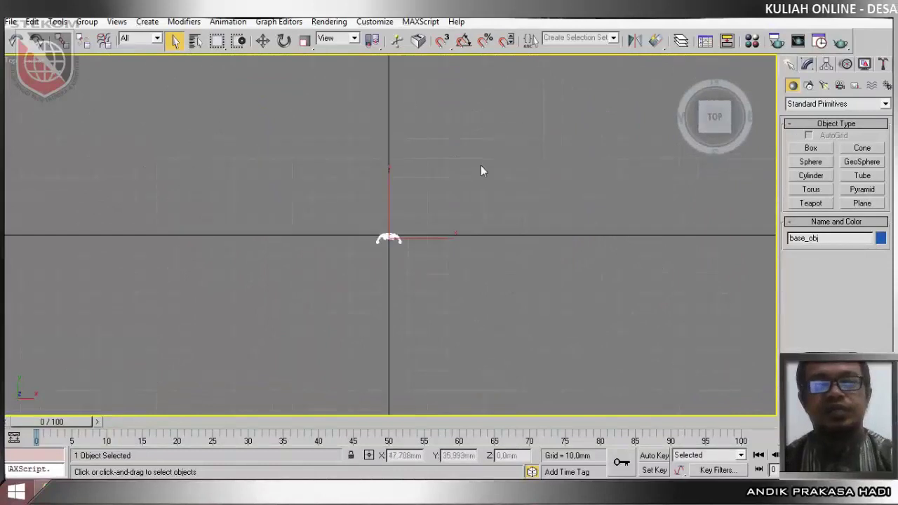
pyautogui.scroll(10, 391, 258)
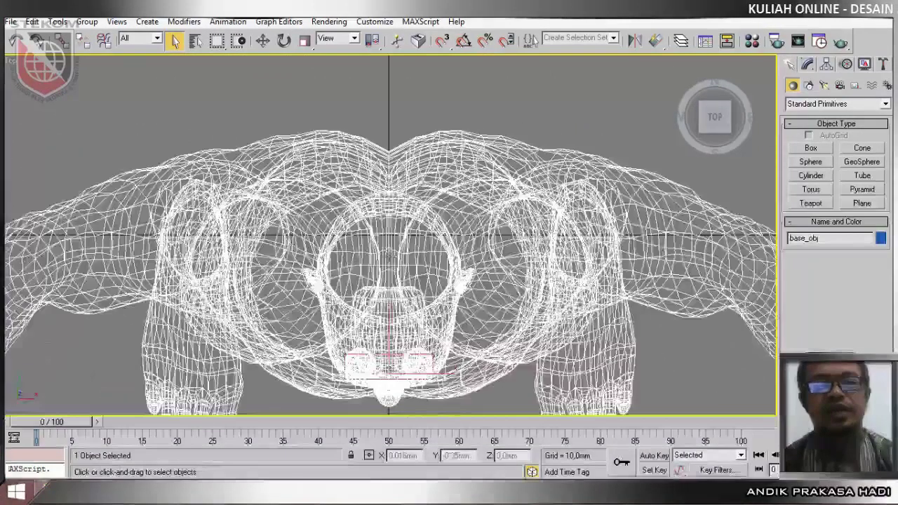
pyautogui.scroll(-2, 421, 252)
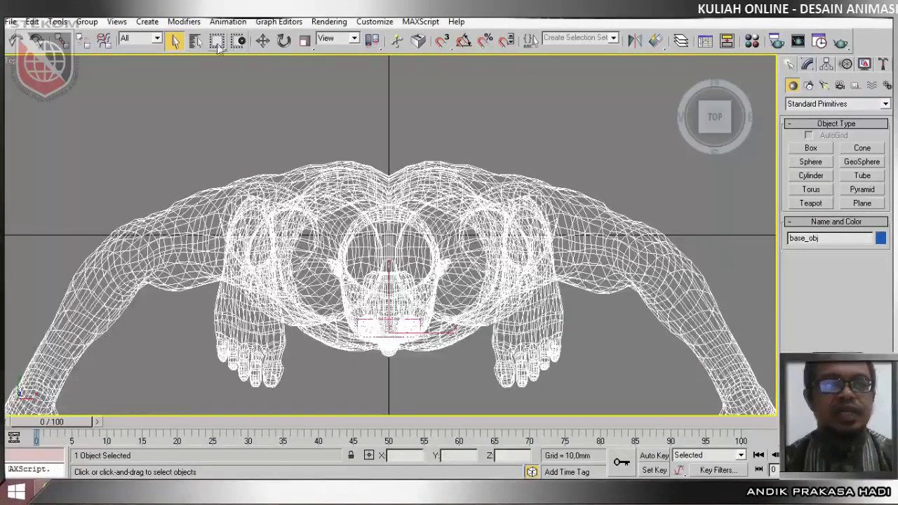
pyautogui.click(116, 21)
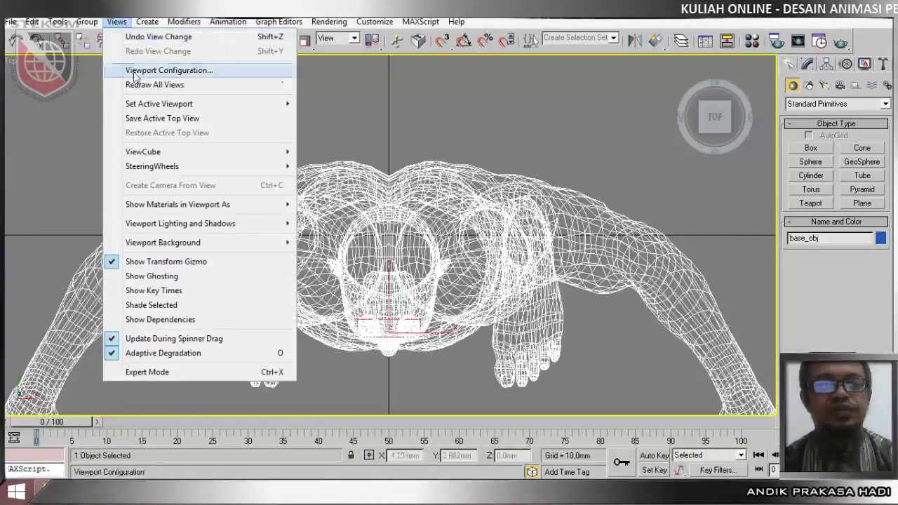
pyautogui.click(167, 71)
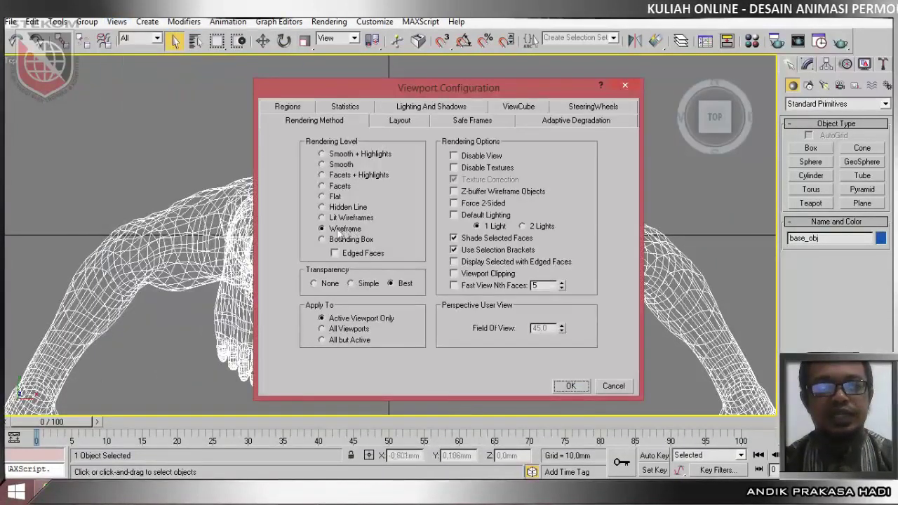
pyautogui.click(336, 156)
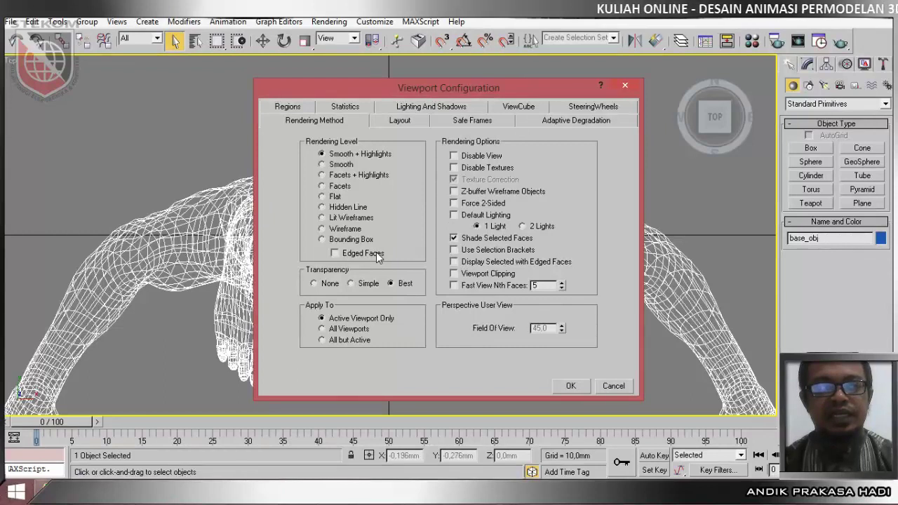
pyautogui.click(572, 386)
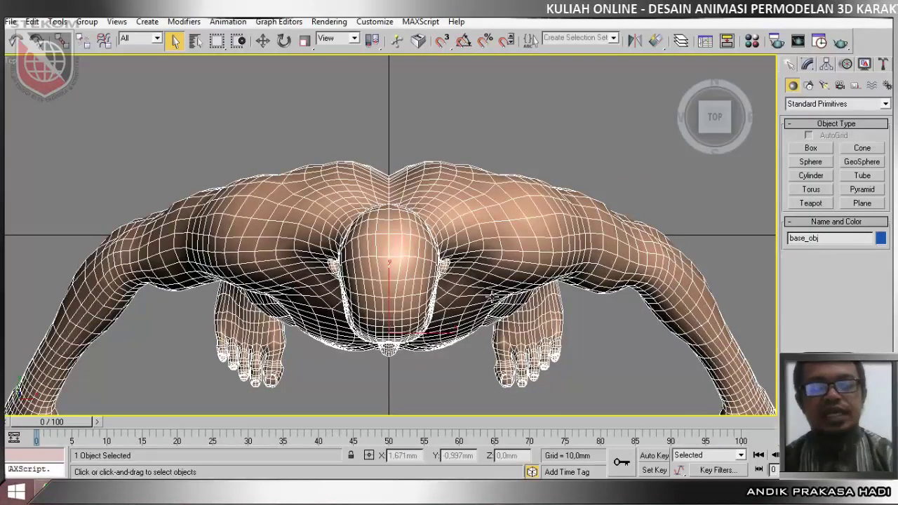
# Step: Switch to the Left view and configure it for Smooth + Highlights shading with edged faces and no selection brackets
pyautogui.press('l')
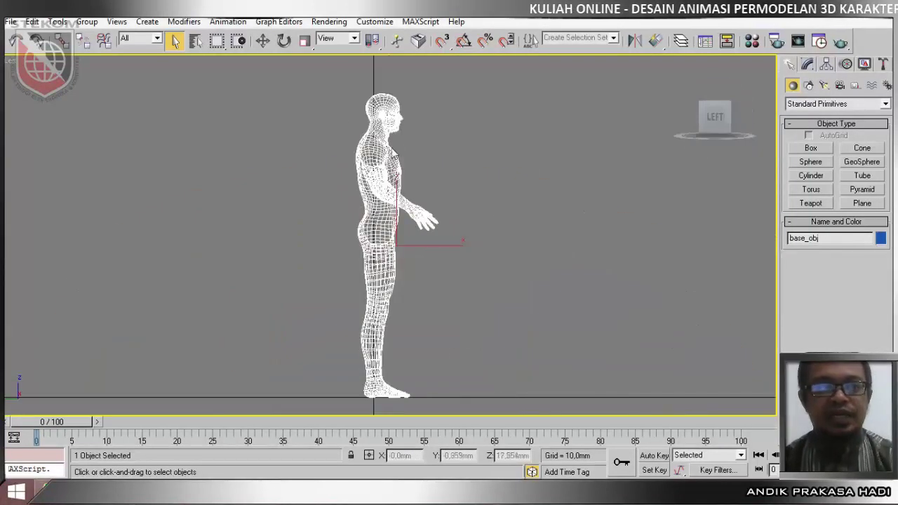
pyautogui.scroll(5, 385, 165)
pyautogui.moveTo(385, 165); pyautogui.dragTo(362, 378, button='middle')
pyautogui.scroll(2, 353, 272)
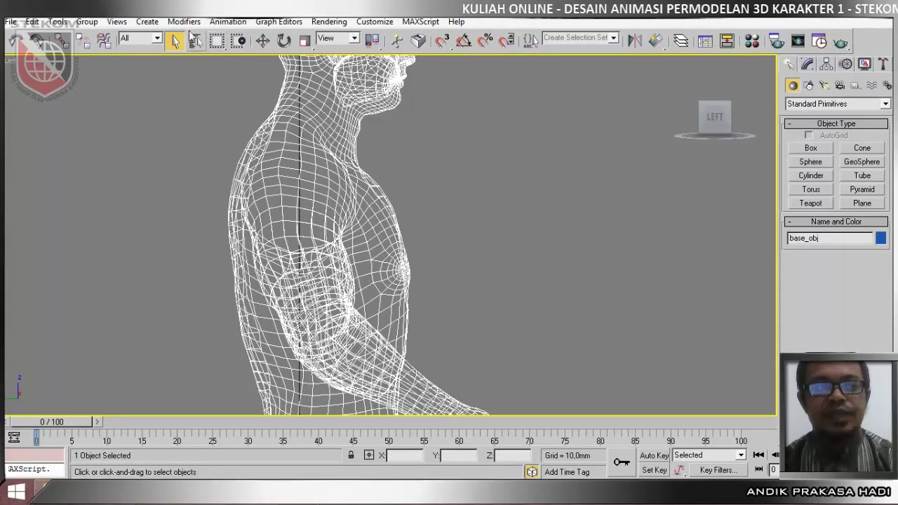
pyautogui.click(116, 21)
pyautogui.click(127, 67)
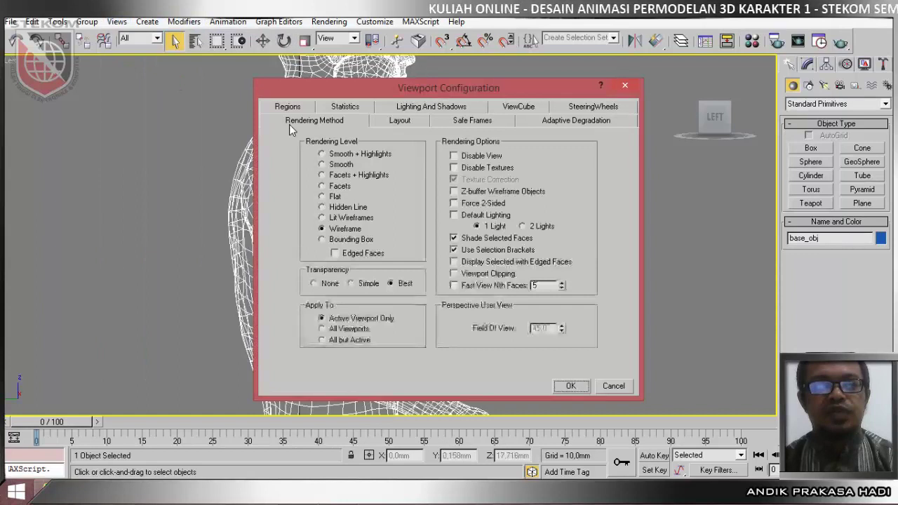
pyautogui.click(367, 152)
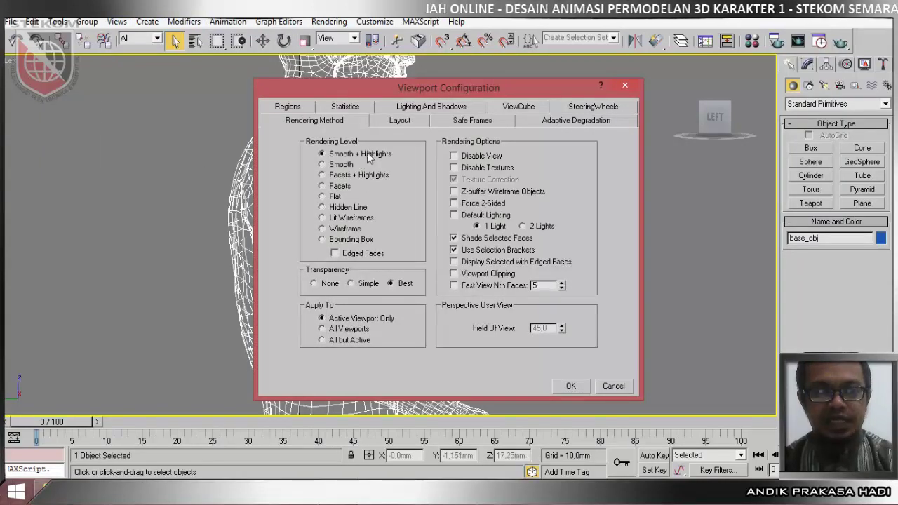
pyautogui.click(354, 252)
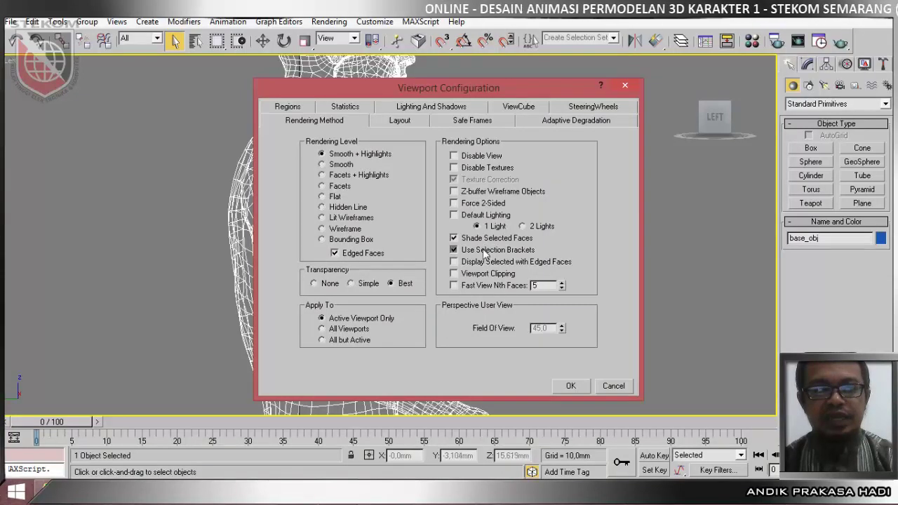
pyautogui.click(570, 385)
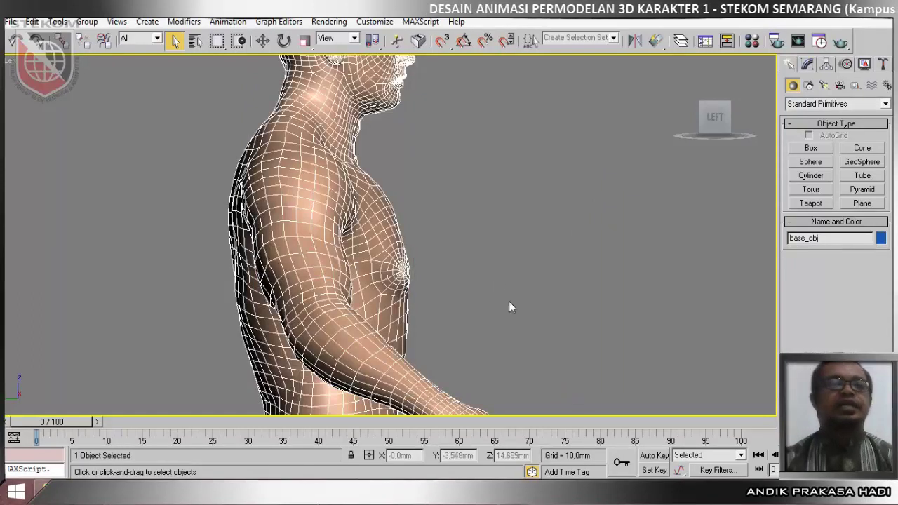
# Step: Deselect the body and examine its mesh edges from the side, around the torso, arm and hand
pyautogui.click(444, 240)
pyautogui.scroll(-5, 444, 240)
pyautogui.moveTo(444, 238); pyautogui.dragTo(453, 194, button='middle')
pyautogui.scroll(-3, 444, 203)
pyautogui.scroll(3, 443, 207)
pyautogui.scroll(8, 443, 204)
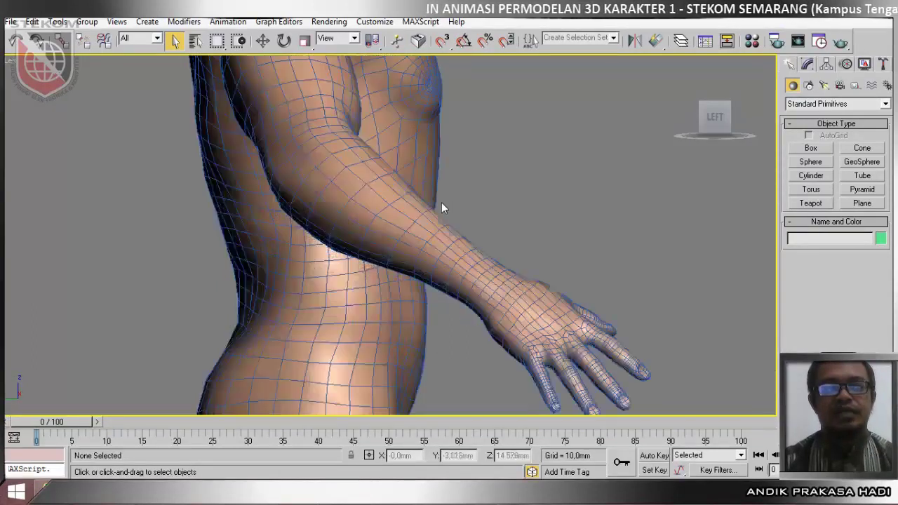
# Step: Select the body again and open its modifier stack and Editable Mesh settings
pyautogui.scroll(-1, 442, 202)
pyautogui.click(339, 184)
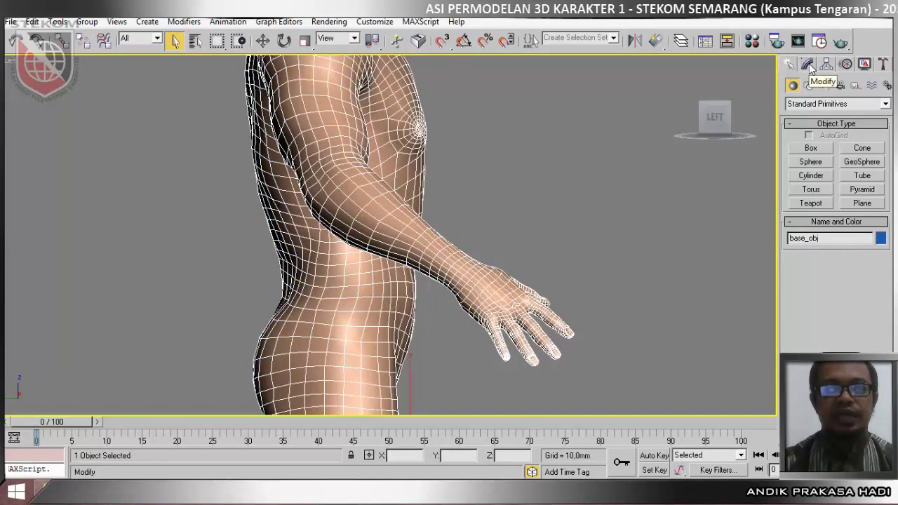
pyautogui.click(808, 66)
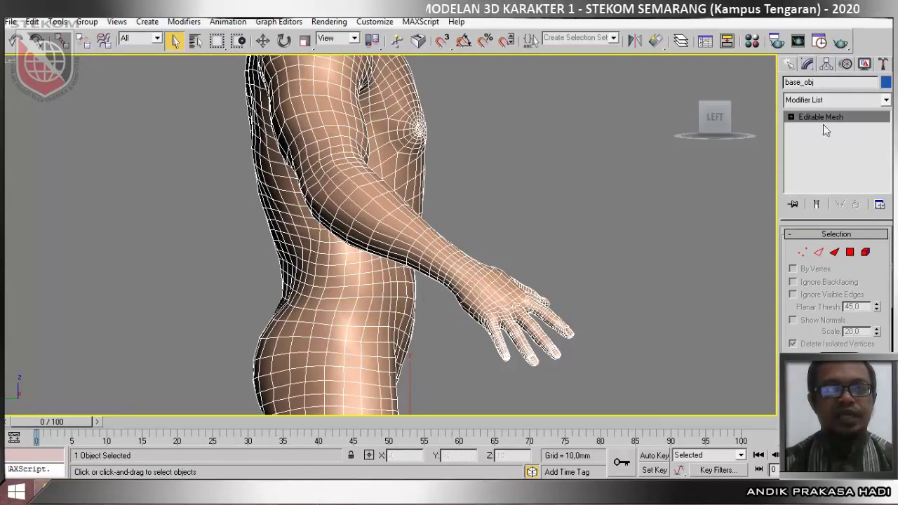
# Step: Show the Editable Mesh's sub-object levels and vertices, and convert the body to Editable Poly
pyautogui.click(791, 117)
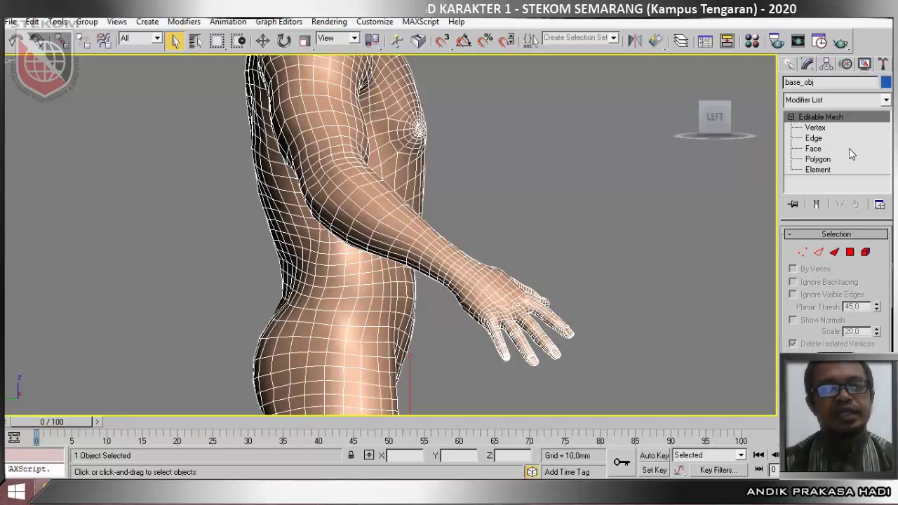
pyautogui.click(815, 127)
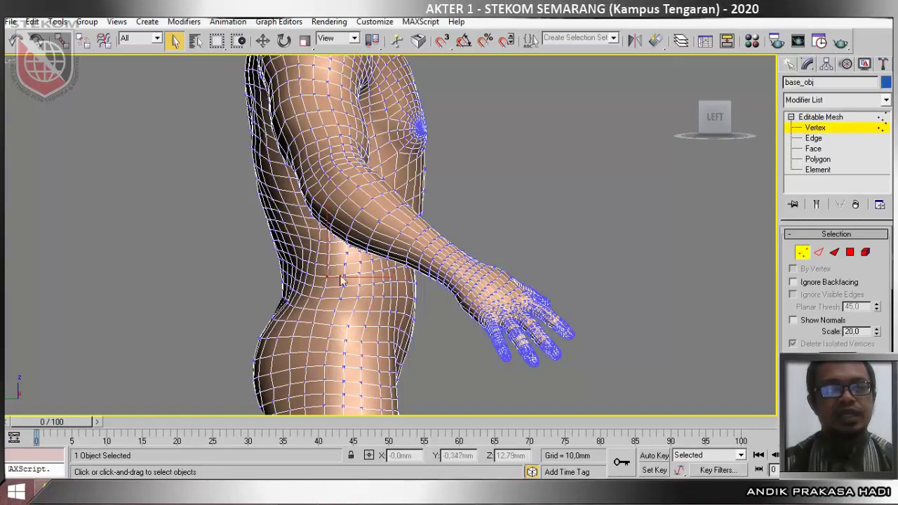
pyautogui.rightClick(825, 134)
pyautogui.click(845, 231)
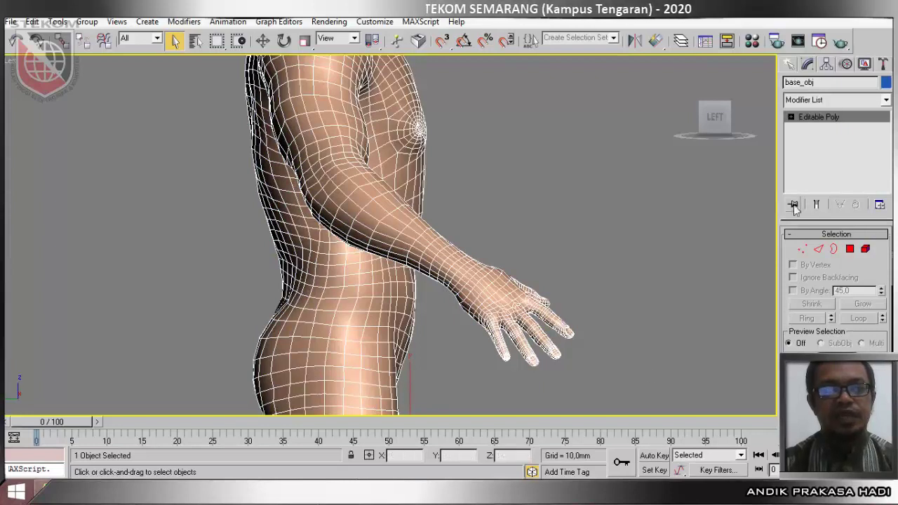
# Step: Expand the Editable Poly's sub-object levels, try the Border level, and activate the Vertex level for the upper body
pyautogui.click(791, 117)
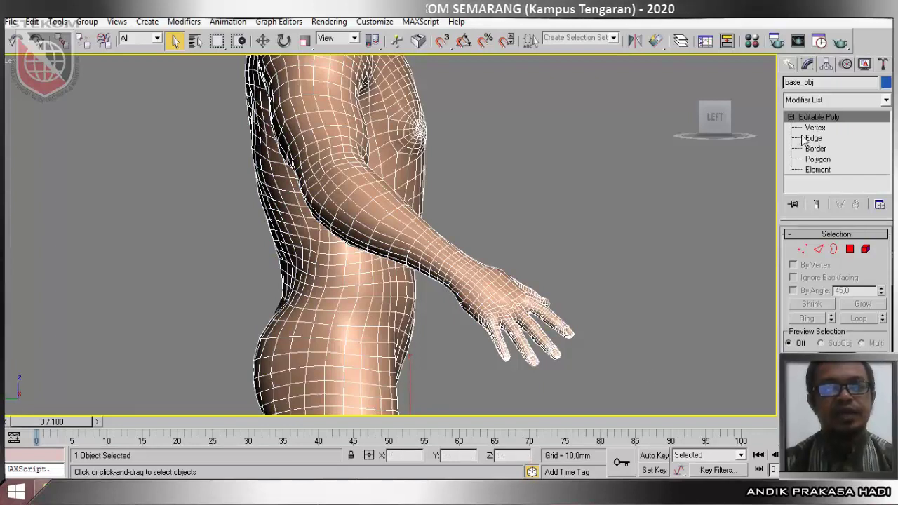
pyautogui.click(813, 128)
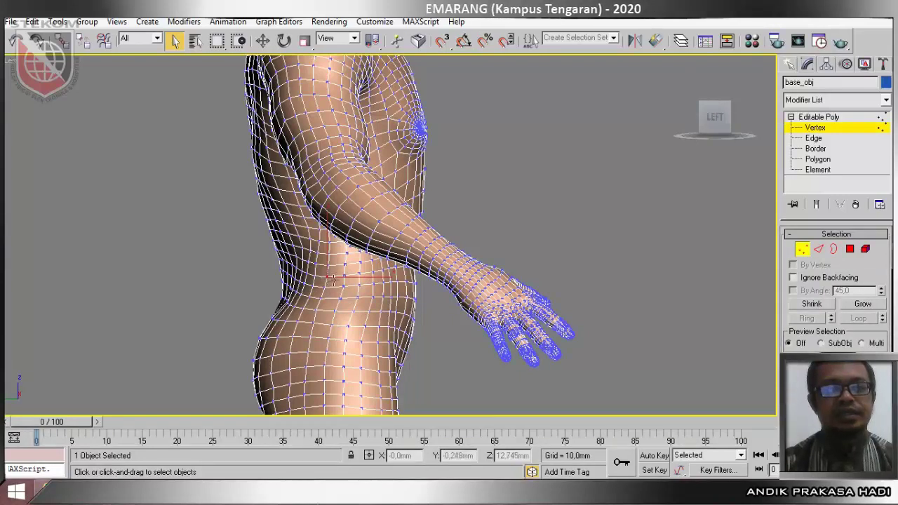
pyautogui.click(831, 151)
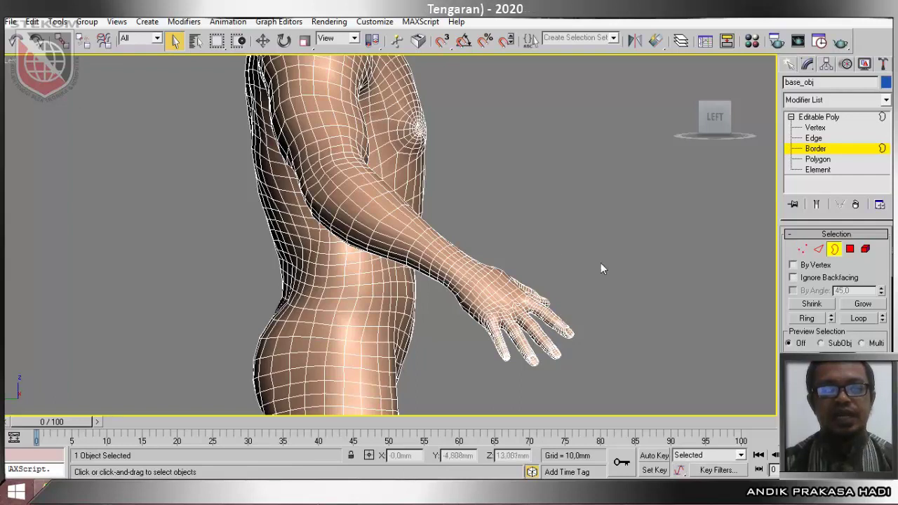
pyautogui.moveTo(414, 235); pyautogui.dragTo(373, 374, button='middle')
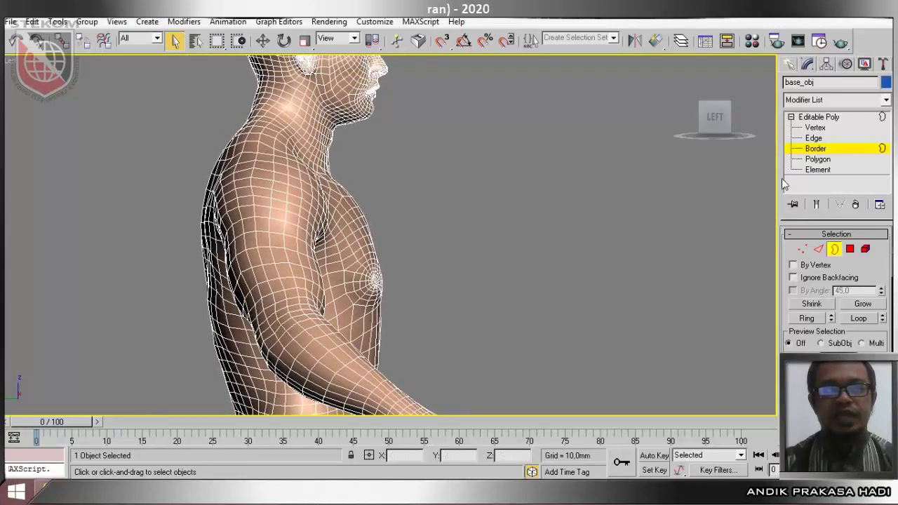
pyautogui.click(818, 128)
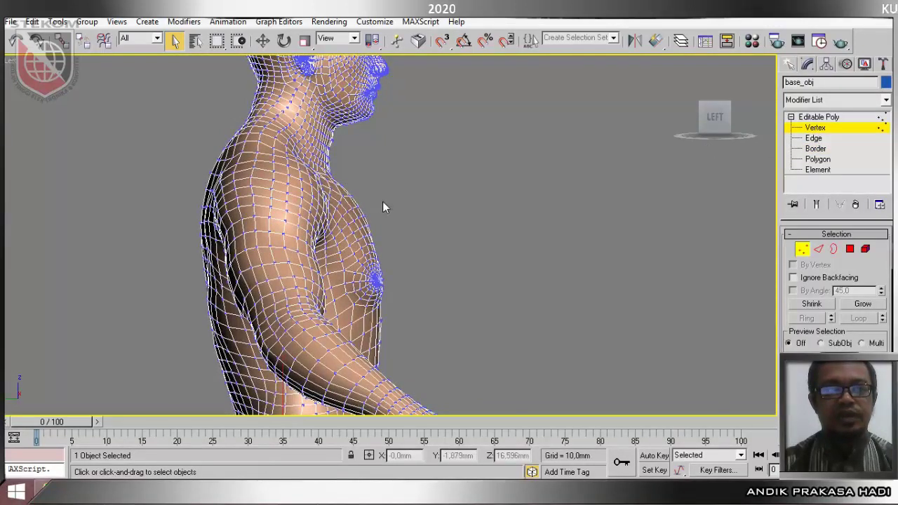
# Step: Try moving a shoulder vertex up toward the neck, undo the move and clear the vertex selection
pyautogui.click(270, 205)
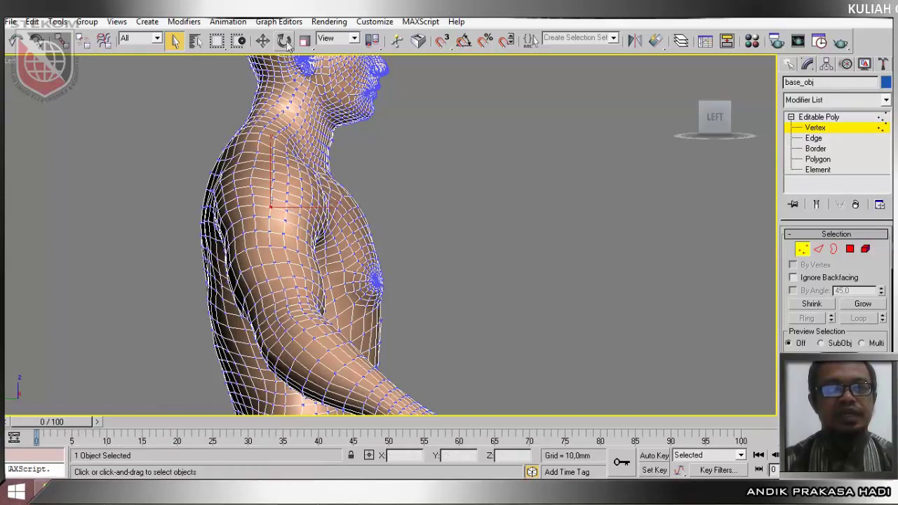
pyautogui.click(261, 45)
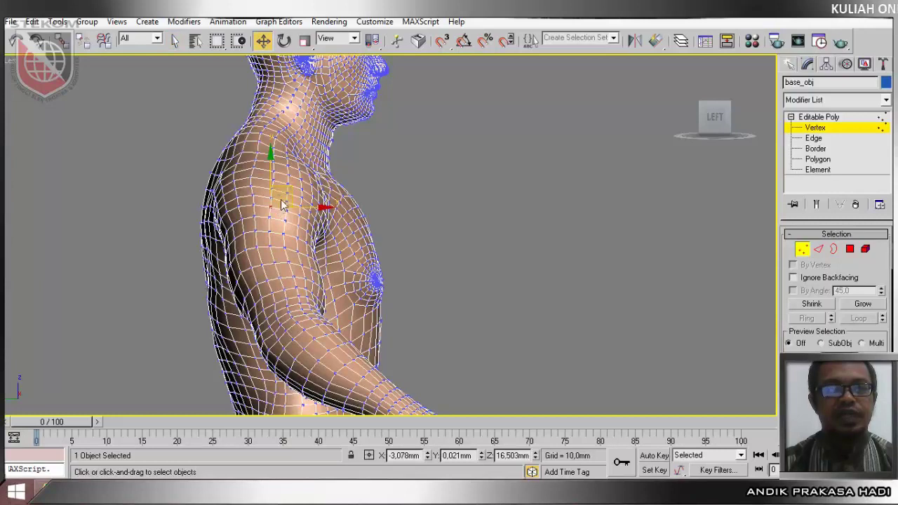
pyautogui.moveTo(284, 202); pyautogui.dragTo(303, 167)
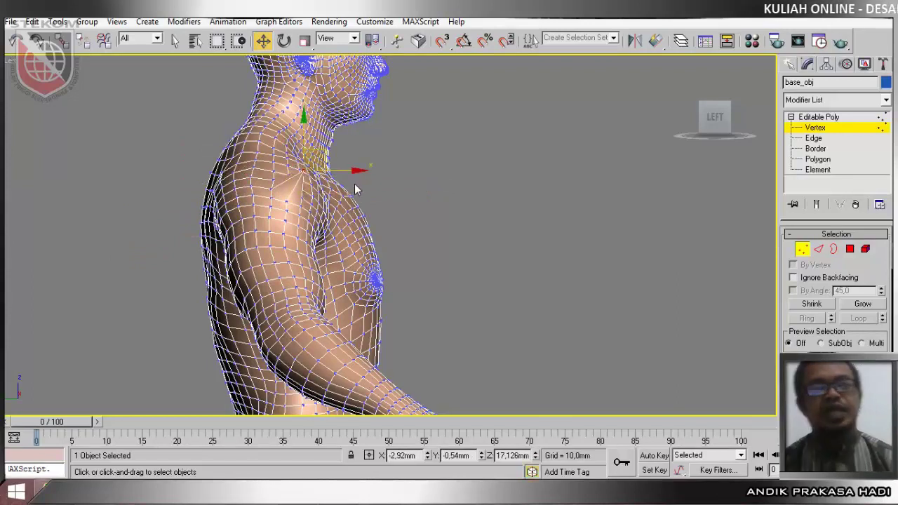
pyautogui.hotkey('ctrl', 'z')
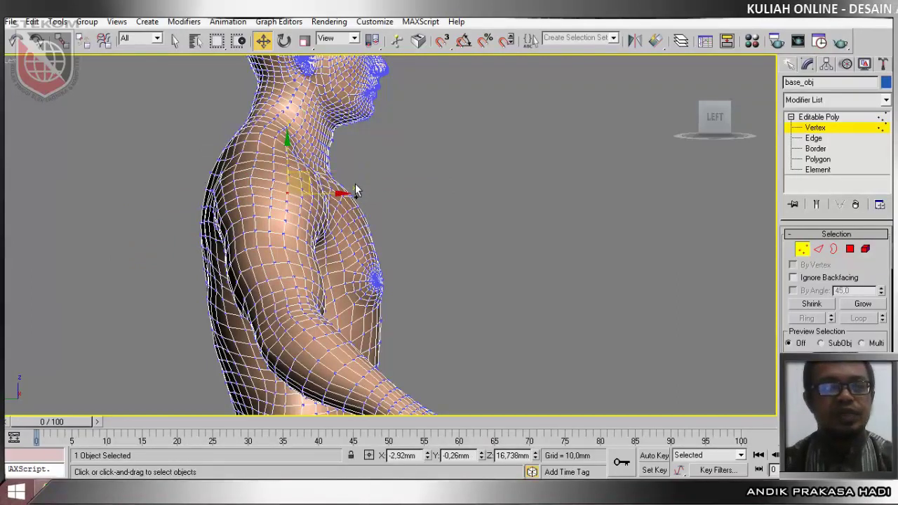
pyautogui.click(486, 192)
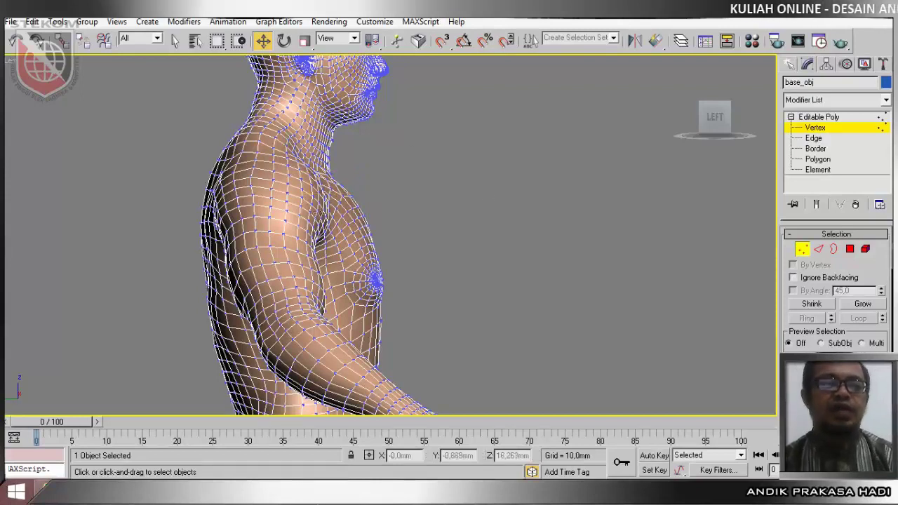
# Step: Examine the vertex distribution over the legs and hips from the side, and over the whole body and torso at an angle
pyautogui.scroll(-8, 312, 226)
pyautogui.scroll(3, 394, 328)
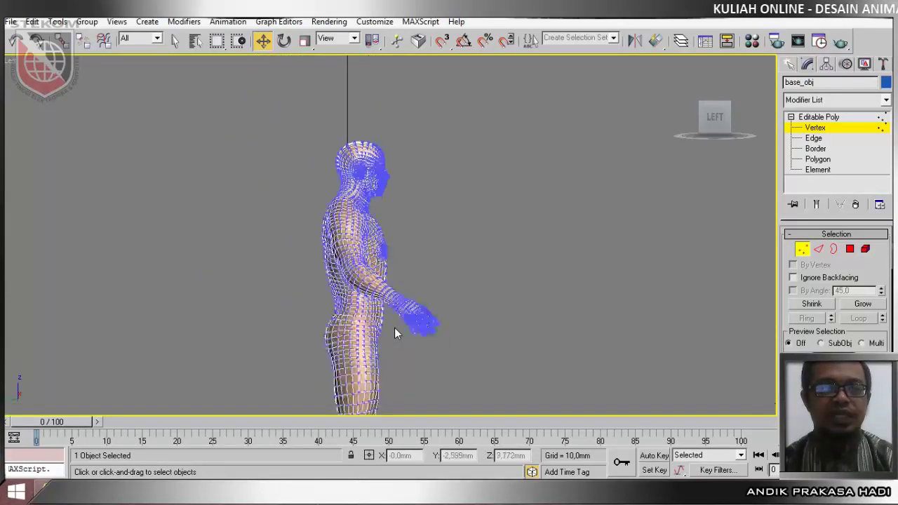
pyautogui.moveTo(395, 328); pyautogui.dragTo(430, 155, button='middle')
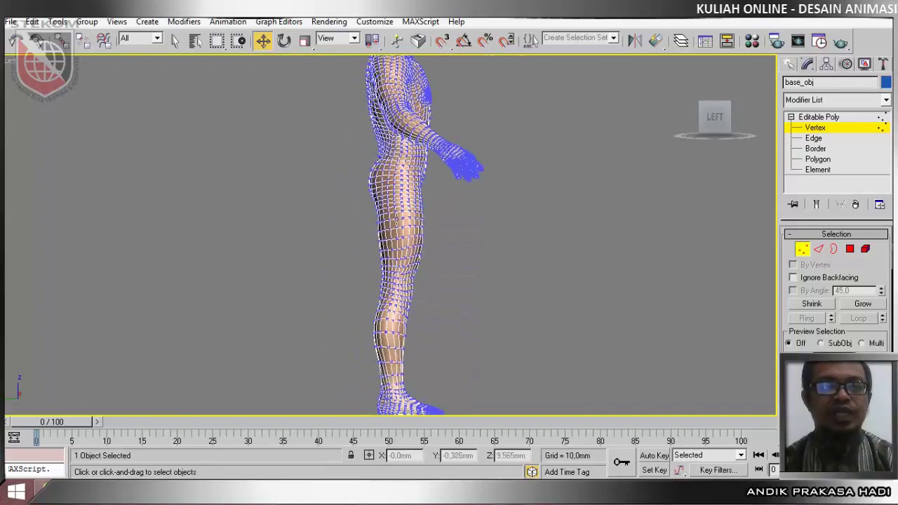
pyautogui.scroll(4, 396, 219)
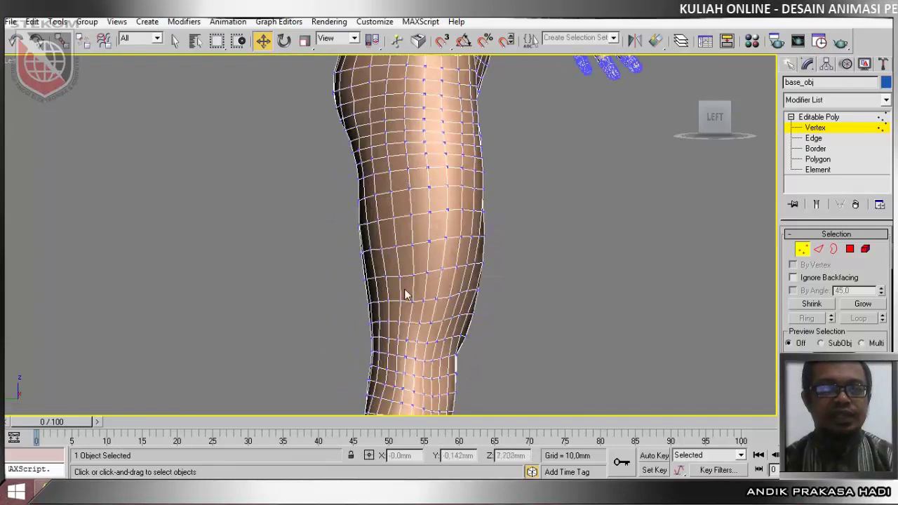
pyautogui.scroll(-6, 405, 289)
pyautogui.scroll(3, 406, 278)
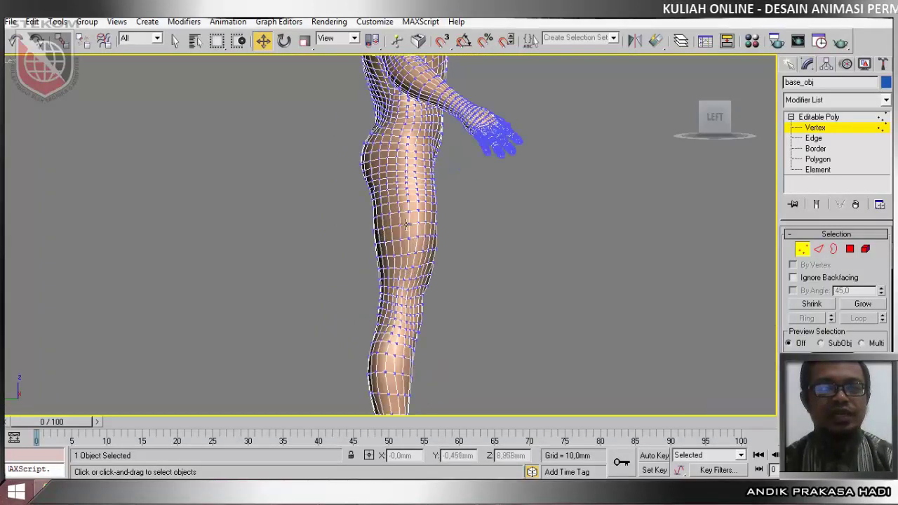
pyautogui.moveTo(402, 194); pyautogui.dragTo(316, 234, button='middle')
pyautogui.scroll(5, 301, 215)
pyautogui.scroll(-5, 302, 215)
pyautogui.scroll(-4, 302, 218)
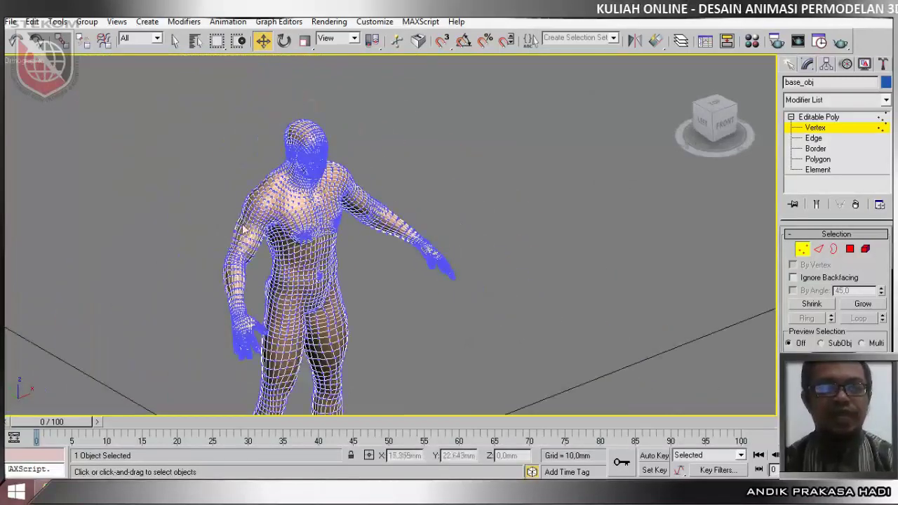
pyautogui.scroll(-3, 413, 157)
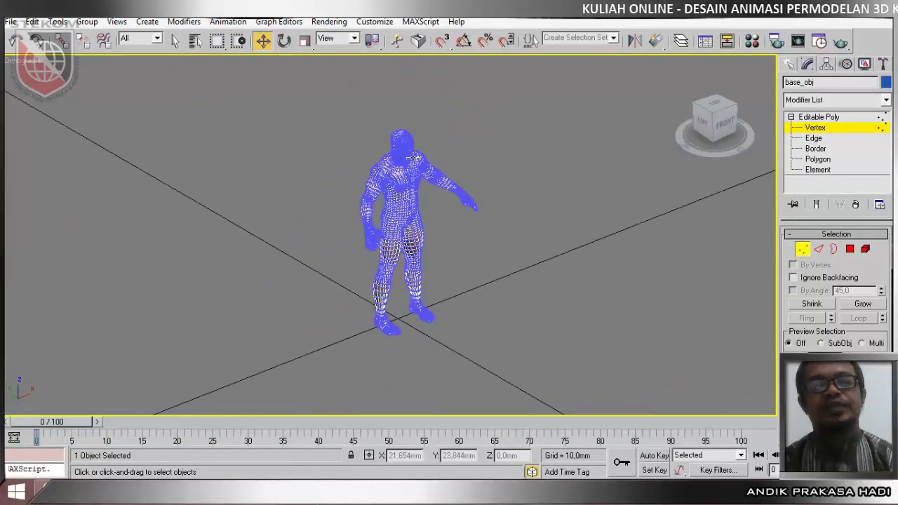
pyautogui.scroll(5, 415, 158)
pyautogui.moveTo(397, 191); pyautogui.dragTo(342, 399, button='middle')
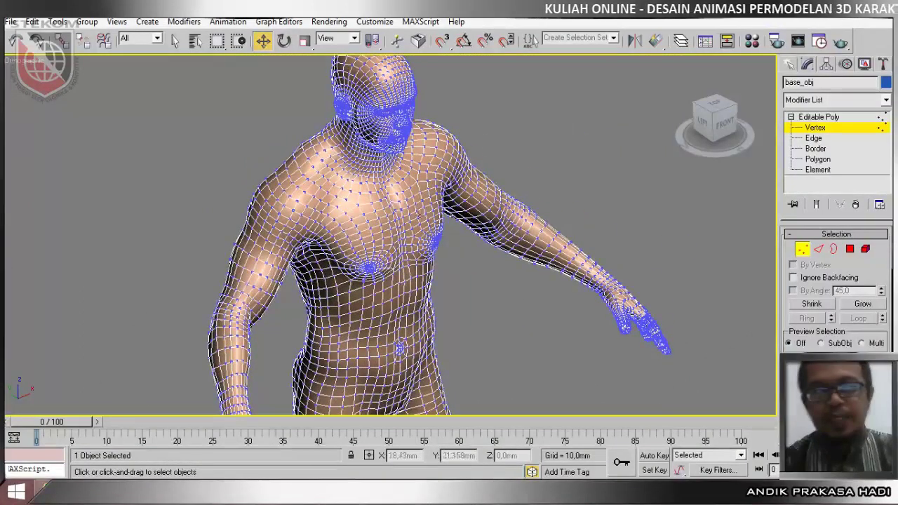
# Step: Leave the Vertex level, collapse the Editable Poly entry and deselect the body
pyautogui.click(822, 117)
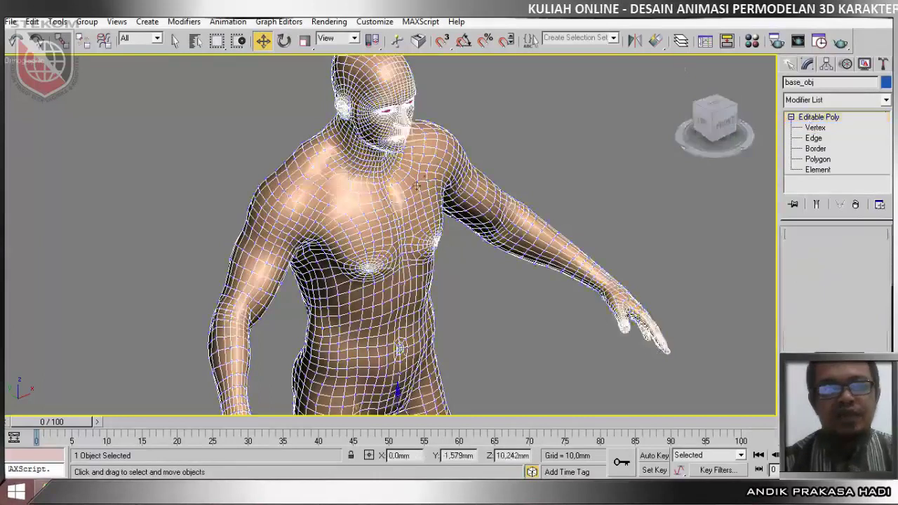
pyautogui.click(791, 117)
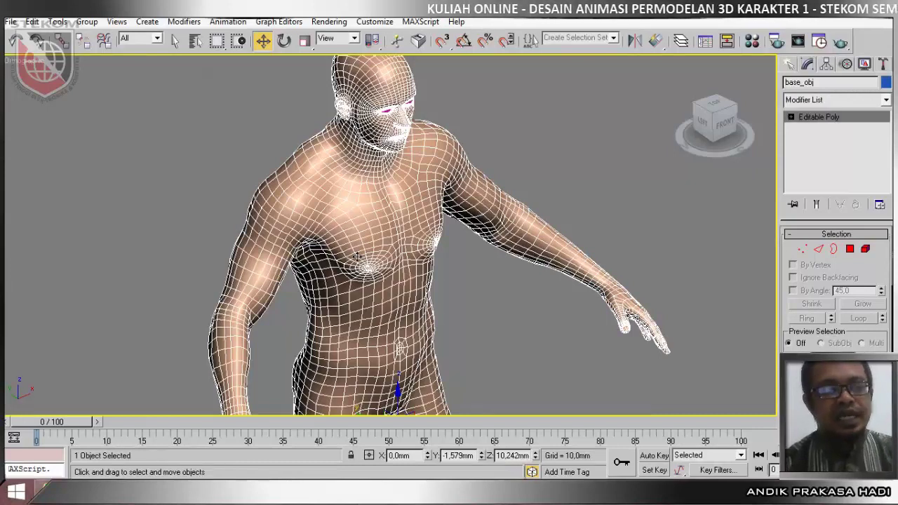
pyautogui.click(541, 137)
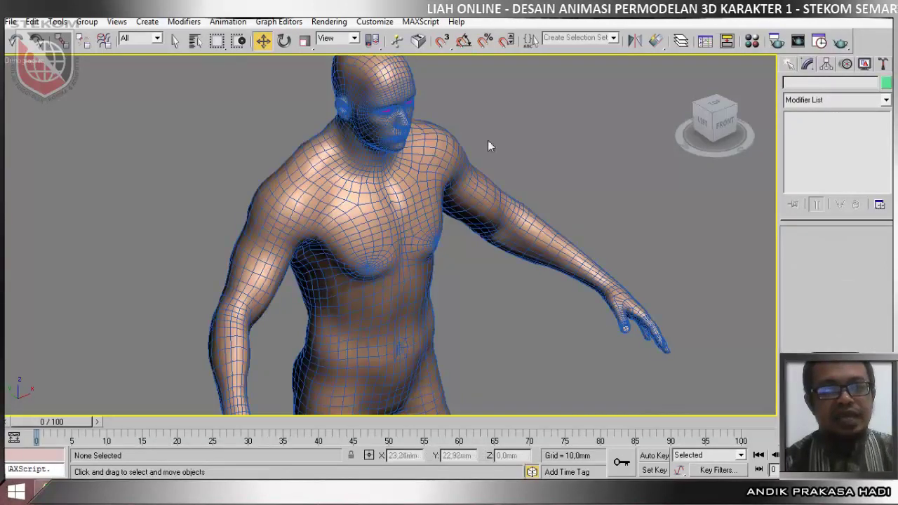
# Step: Delete the body mesh and the remaining eyeballs to empty the scene
pyautogui.click(390, 225)
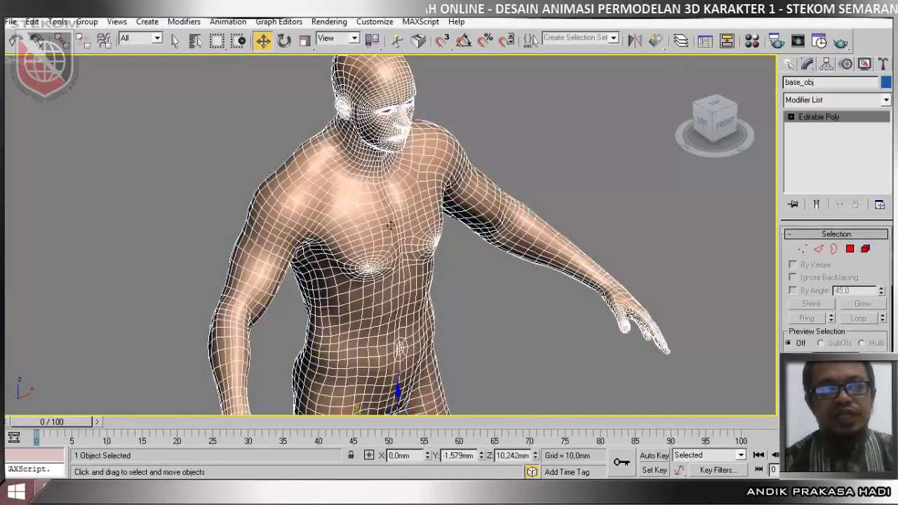
pyautogui.press('Delete')
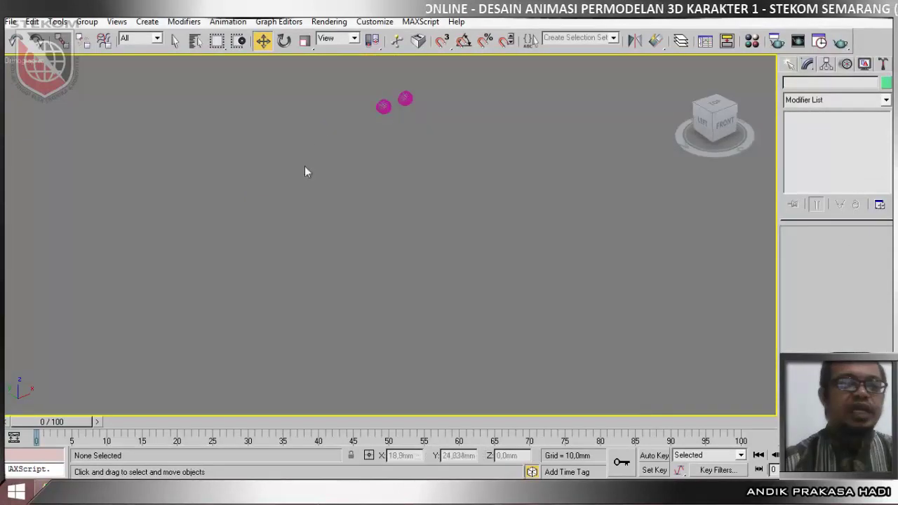
pyautogui.hotkey('ctrl', 'a')
pyautogui.press('Delete')
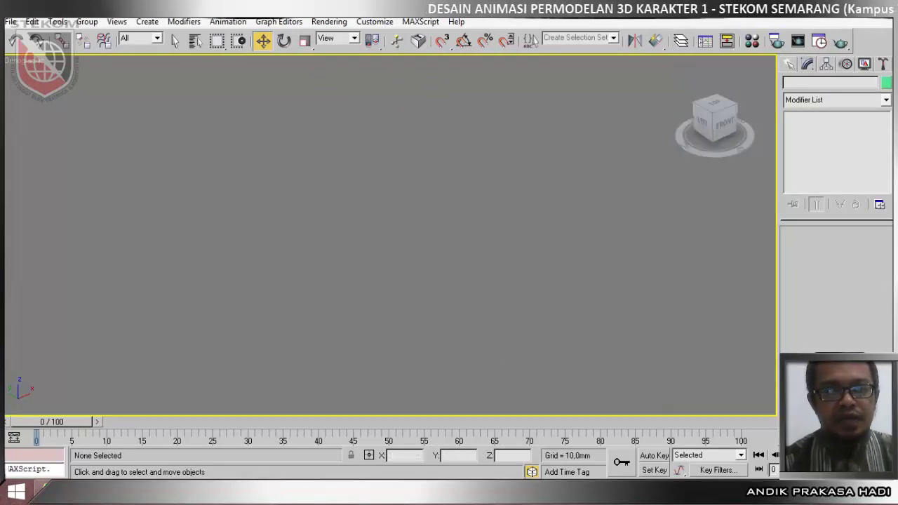
# Step: Switch to MakeHuman and hide the webcam access notification
pyautogui.click(379, 493)
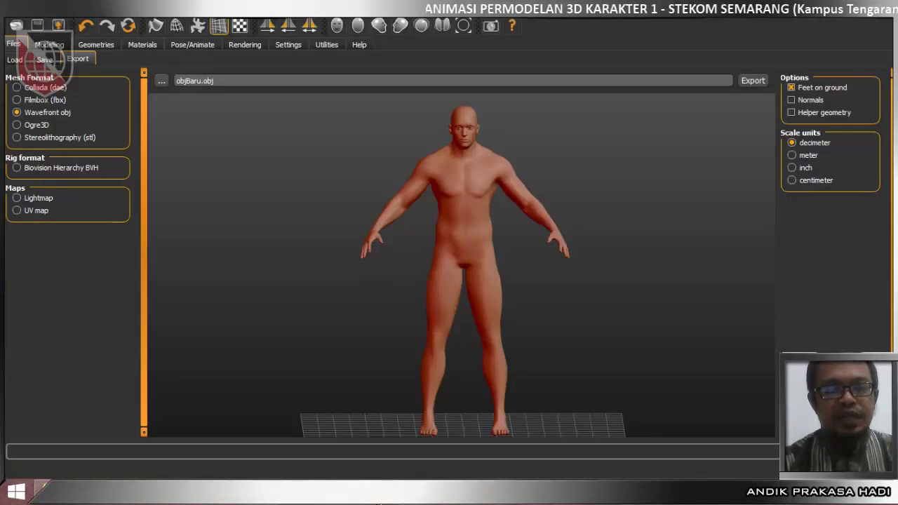
pyautogui.click(290, 503)
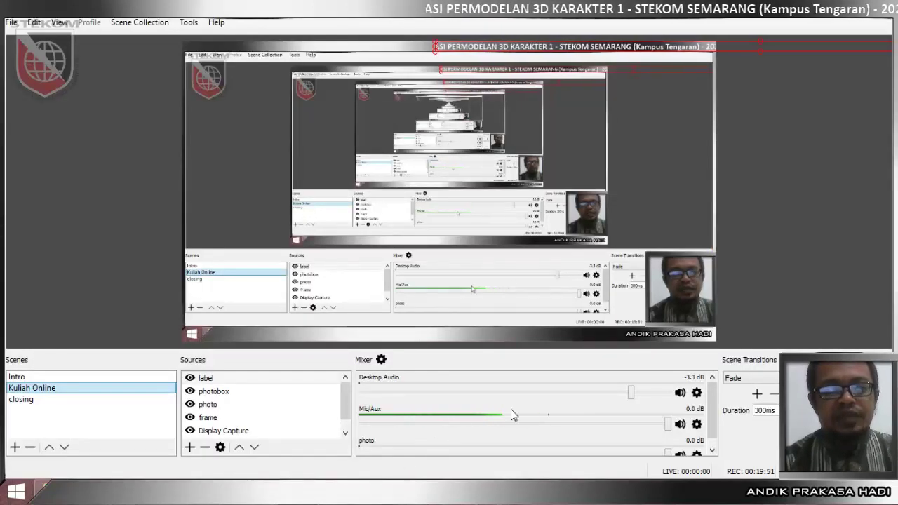
pyautogui.click(17, 376)
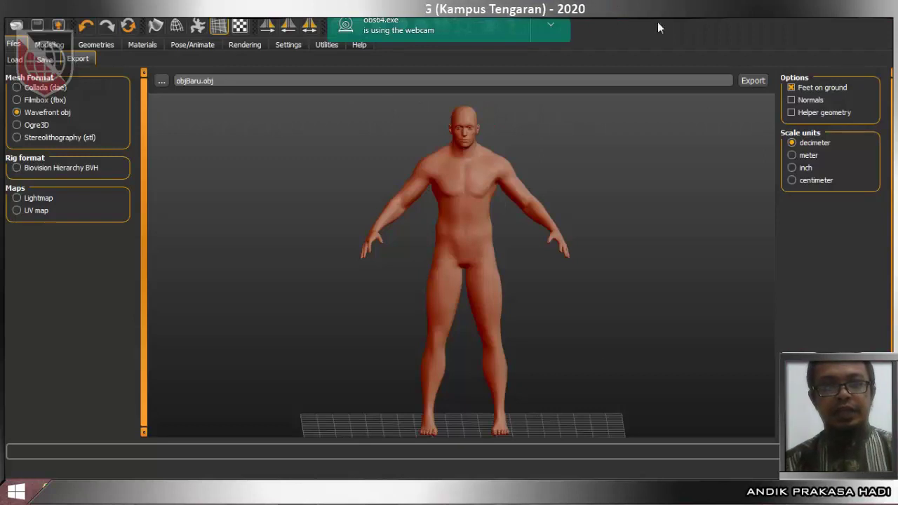
pyautogui.click(565, 37)
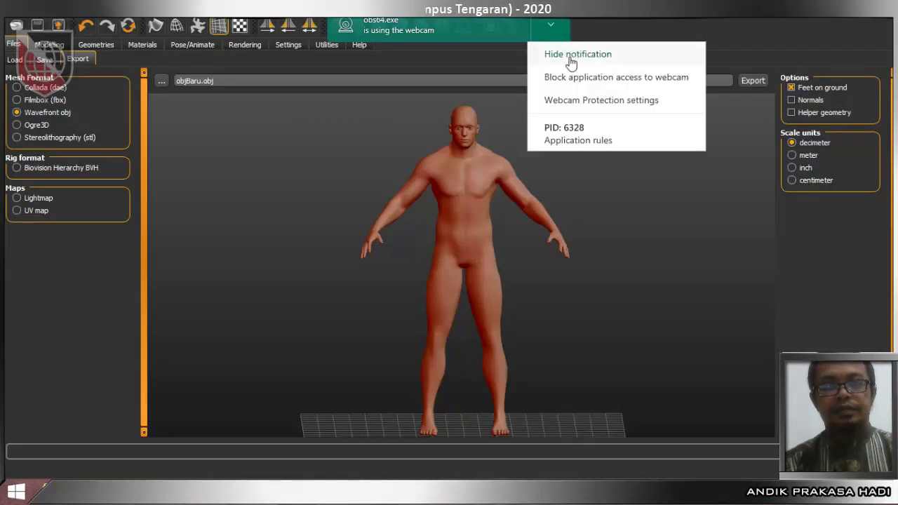
pyautogui.click(568, 56)
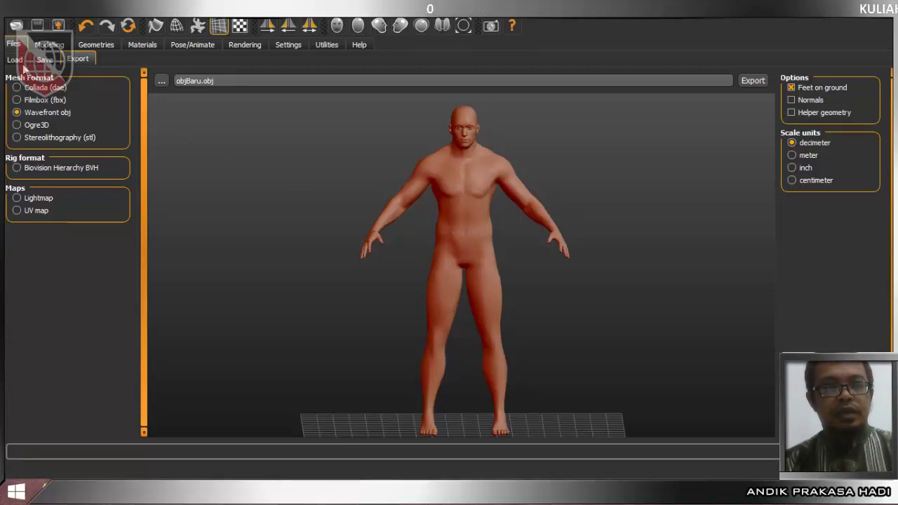
# Step: Open the character's face modeling settings at the Head shape category and view the head and upper body up close
pyautogui.click(48, 45)
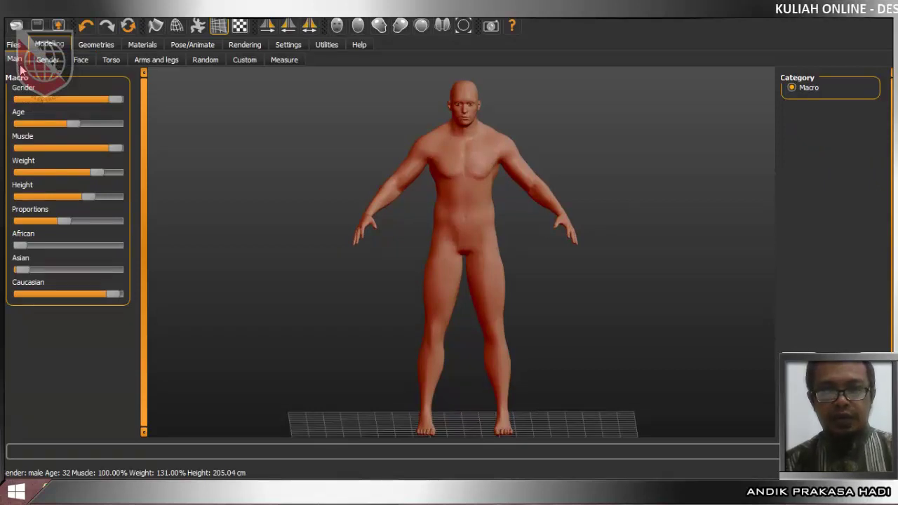
pyautogui.click(57, 63)
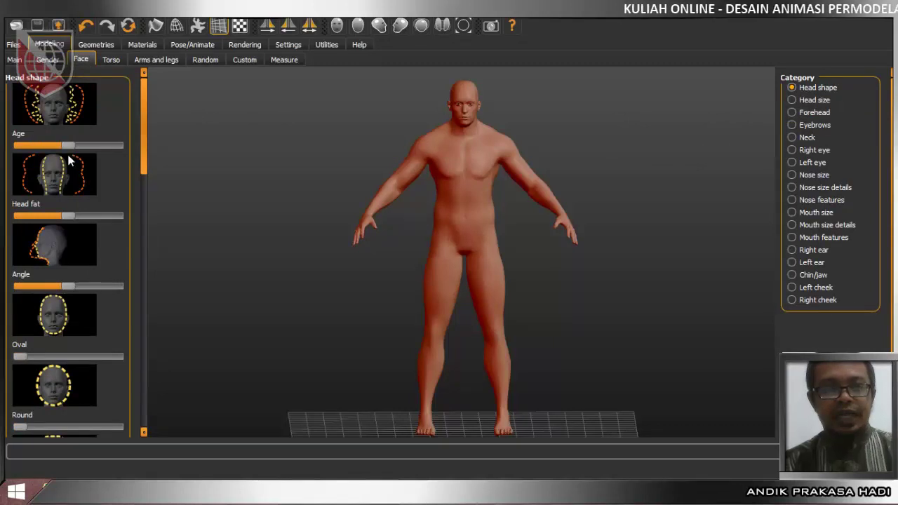
pyautogui.scroll(-3, 487, 115)
pyautogui.scroll(5, 479, 150)
pyautogui.scroll(2, 477, 154)
pyautogui.moveTo(477, 147); pyautogui.dragTo(479, 226, button='middle')
pyautogui.scroll(-3, 470, 120)
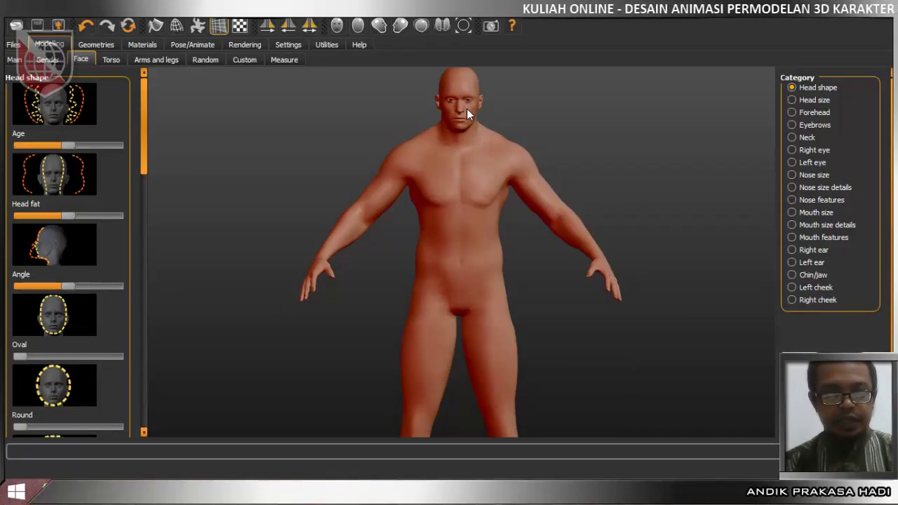
pyautogui.moveTo(466, 109); pyautogui.dragTo(468, 159)
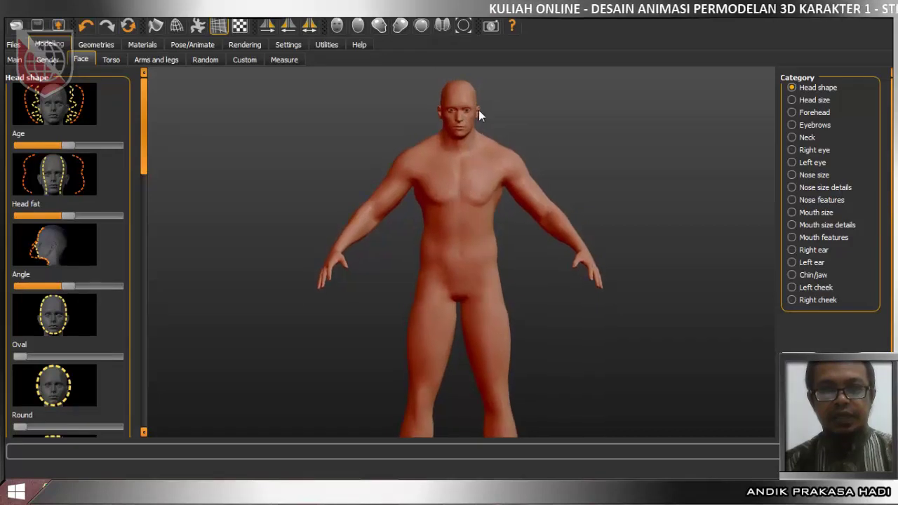
# Step: Test the head's Age at both extremes and settle it about two-thirds of the way toward the older end
pyautogui.scroll(-5, 477, 109)
pyautogui.scroll(8, 475, 123)
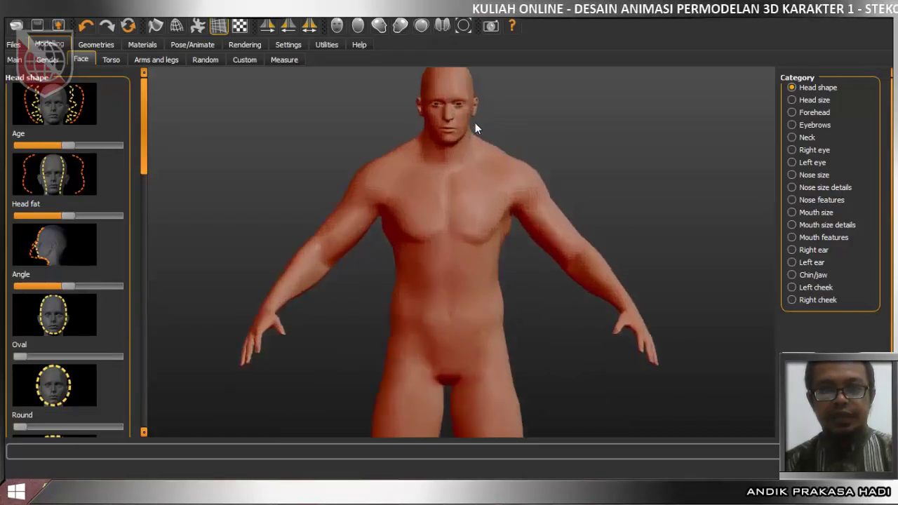
pyautogui.scroll(1, 475, 122)
pyautogui.moveTo(409, 180); pyautogui.dragTo(424, 170, button='middle')
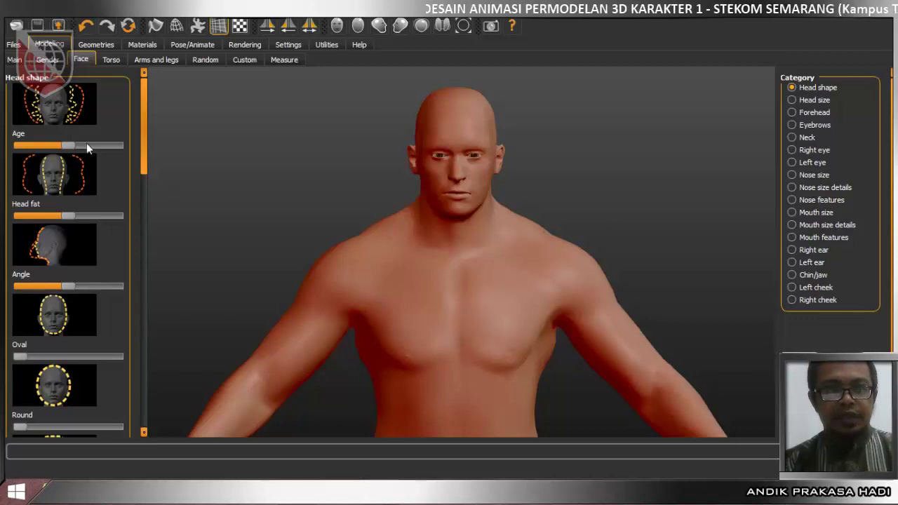
pyautogui.moveTo(62, 148); pyautogui.dragTo(4, 156)
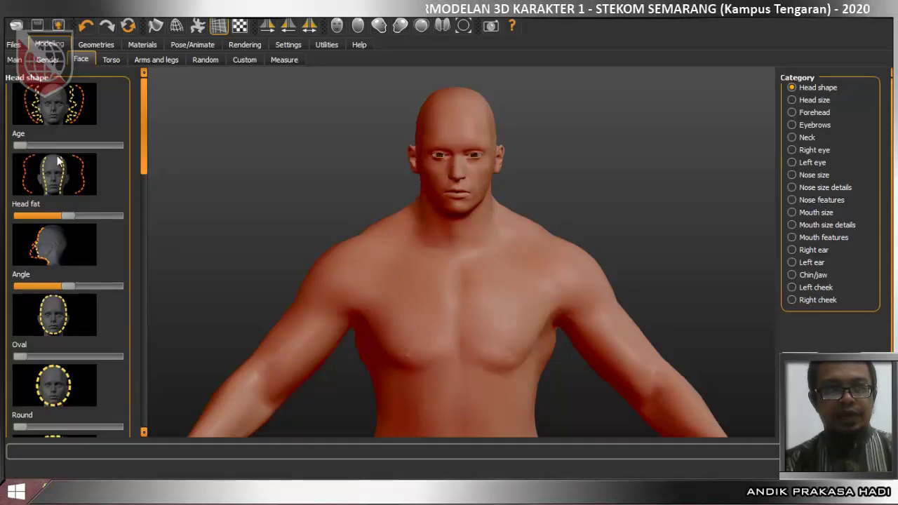
pyautogui.moveTo(19, 145); pyautogui.dragTo(130, 149)
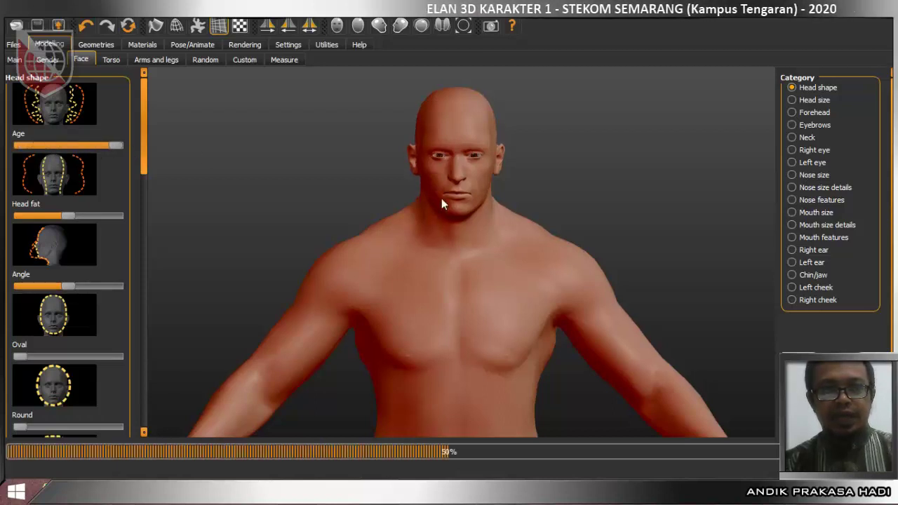
pyautogui.scroll(2, 475, 186)
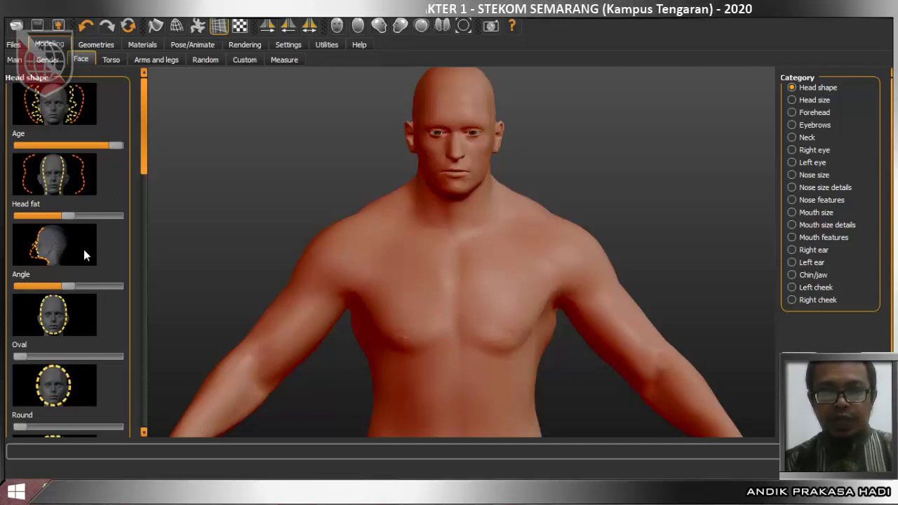
pyautogui.moveTo(117, 146); pyautogui.dragTo(90, 165)
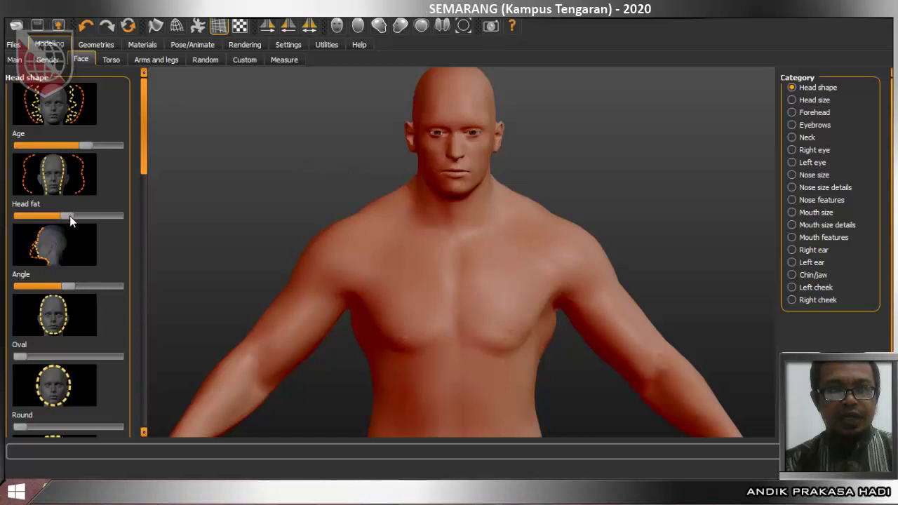
# Step: Raise Head fat to about two-thirds and reduce the head's Angle slightly below the middle
pyautogui.moveTo(80, 220)
pyautogui.mouseDown()
pyautogui.moveTo(57, 217)
pyautogui.moveTo(133, 221)
pyautogui.moveTo(86, 226)
pyautogui.mouseUp()
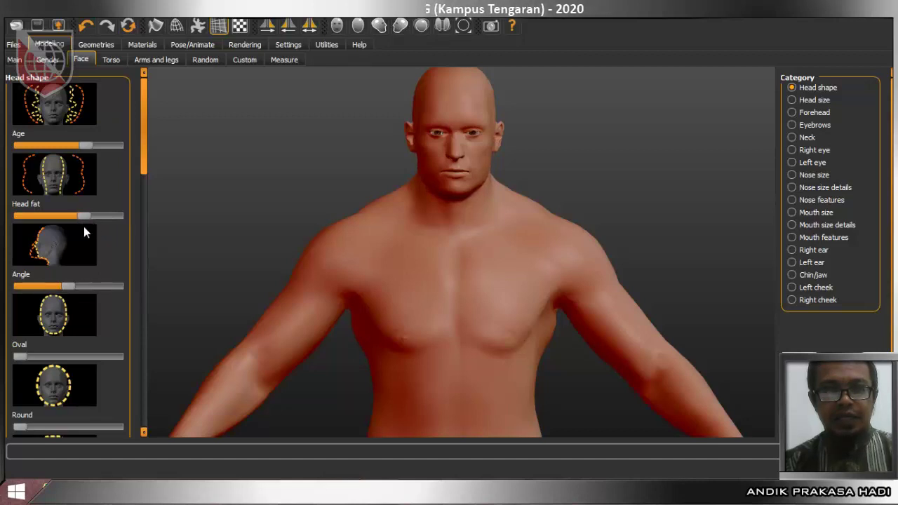
pyautogui.moveTo(452, 199)
pyautogui.mouseDown(button='middle')
pyautogui.moveTo(444, 191)
pyautogui.moveTo(445, 214)
pyautogui.moveTo(441, 201)
pyautogui.mouseUp(button='middle')
pyautogui.moveTo(318, 237); pyautogui.dragTo(400, 231)
pyautogui.click(70, 289)
pyautogui.moveTo(71, 288)
pyautogui.mouseDown()
pyautogui.moveTo(103, 296)
pyautogui.moveTo(55, 291)
pyautogui.moveTo(65, 297)
pyautogui.mouseUp()
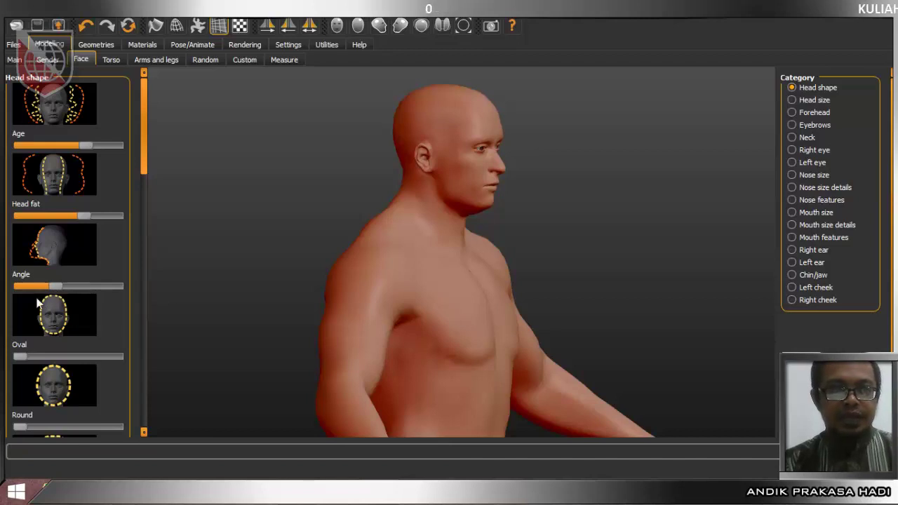
# Step: Set the Oval head shape to about halfway and the Round shape to a slight amount
pyautogui.moveTo(143, 174); pyautogui.dragTo(146, 196)
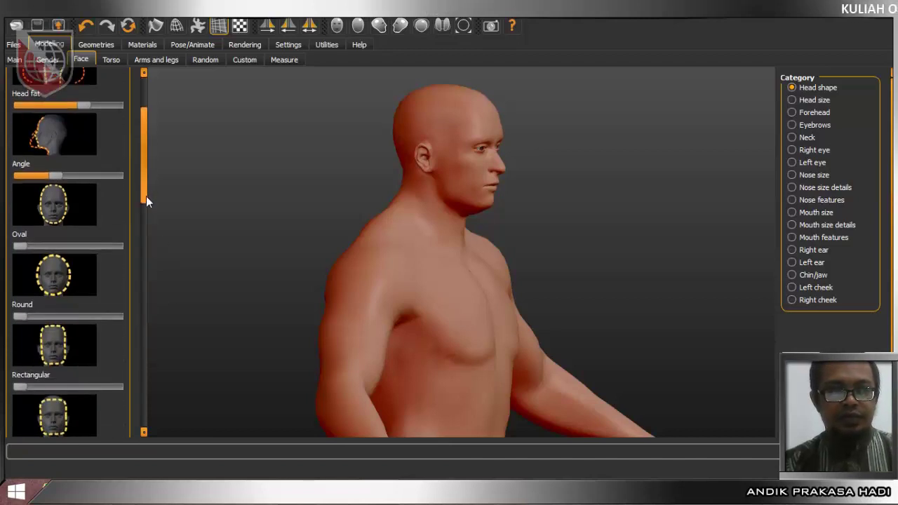
pyautogui.moveTo(275, 219); pyautogui.dragTo(224, 211)
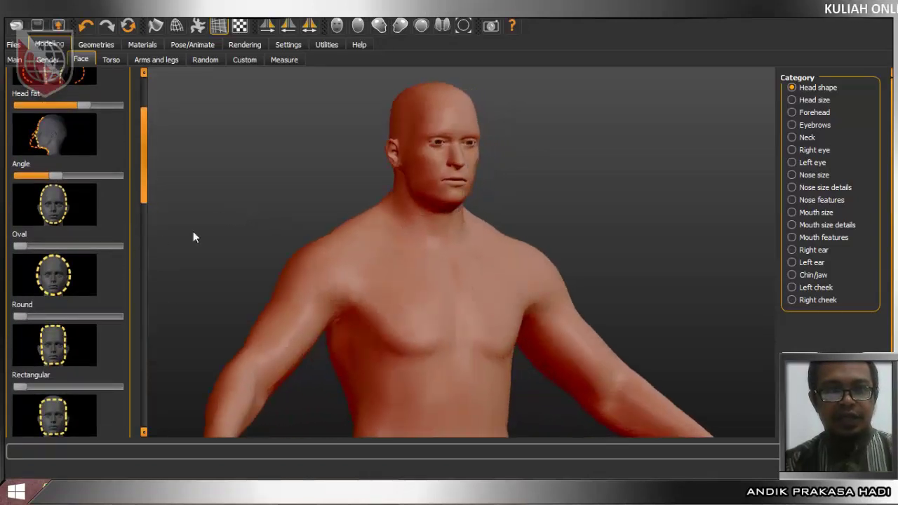
pyautogui.moveTo(26, 247); pyautogui.dragTo(65, 257)
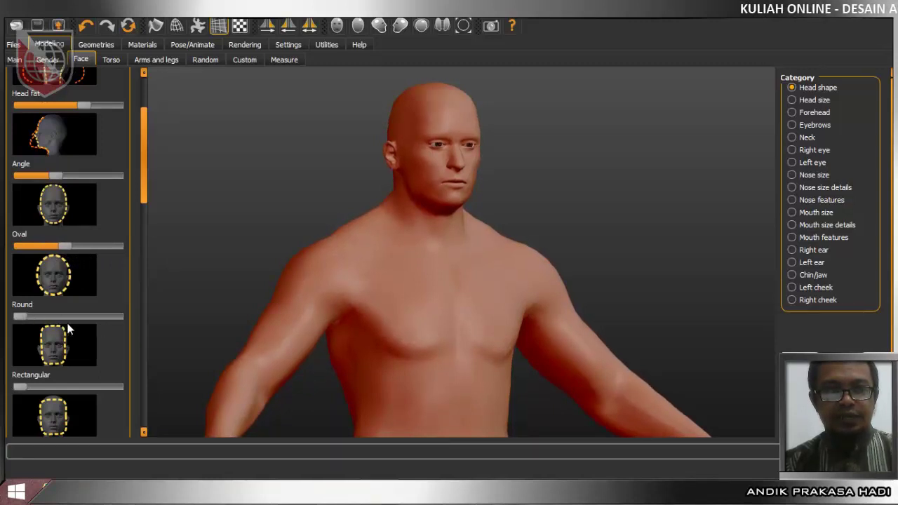
pyautogui.moveTo(24, 317); pyautogui.dragTo(61, 326)
pyautogui.moveTo(311, 327); pyautogui.dragTo(293, 325)
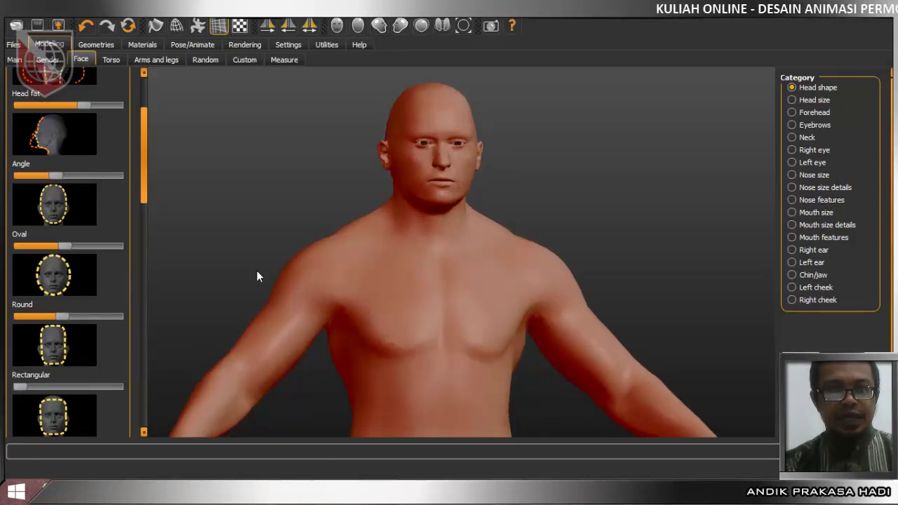
pyautogui.moveTo(72, 315); pyautogui.dragTo(31, 317)
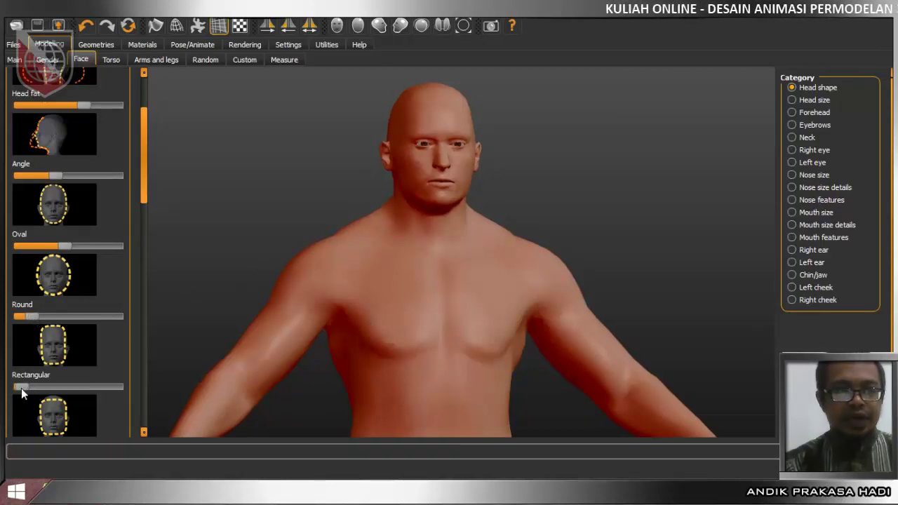
# Step: Add a slight Rectangular shape and a slight Invertedtriangular shape to the head
pyautogui.moveTo(22, 388); pyautogui.dragTo(59, 391)
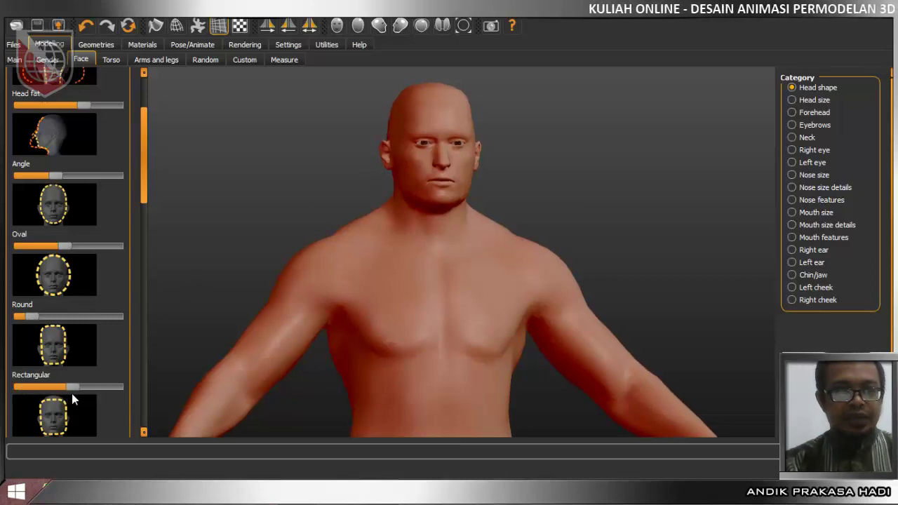
pyautogui.moveTo(70, 391); pyautogui.dragTo(33, 408)
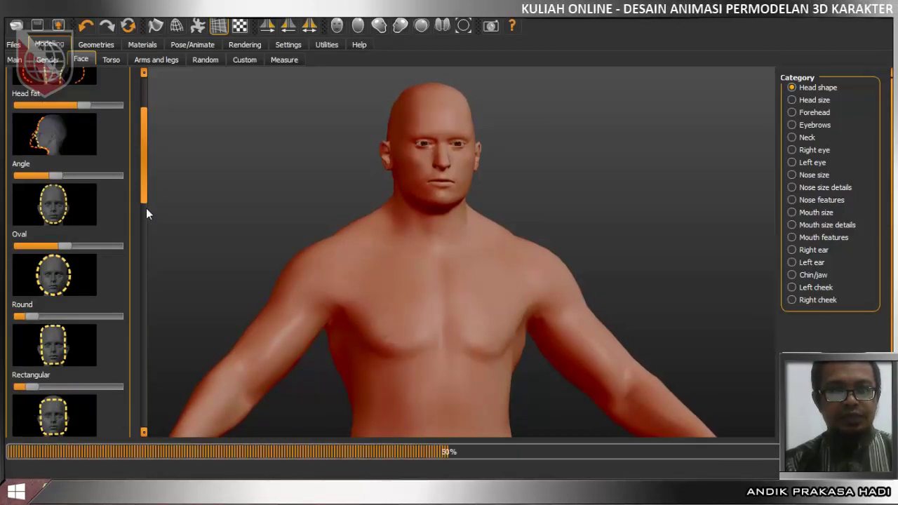
pyautogui.click(145, 240)
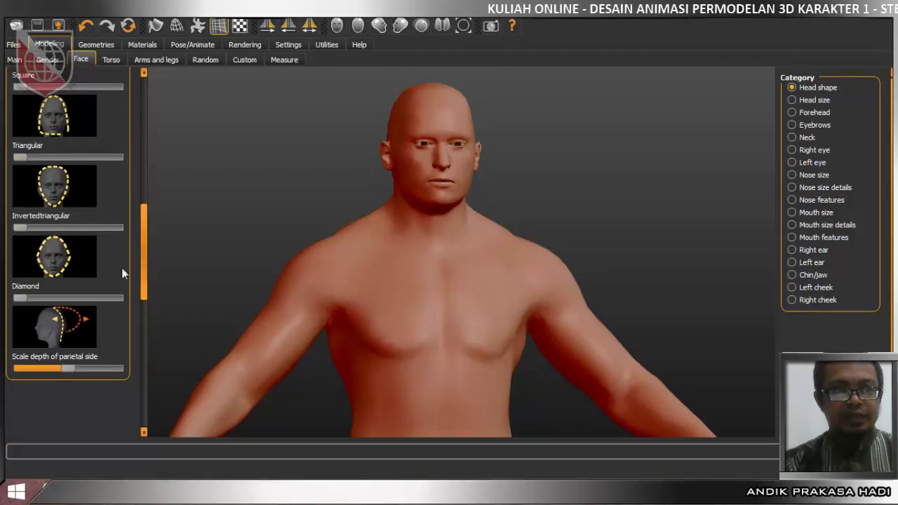
pyautogui.moveTo(43, 237); pyautogui.dragTo(28, 253)
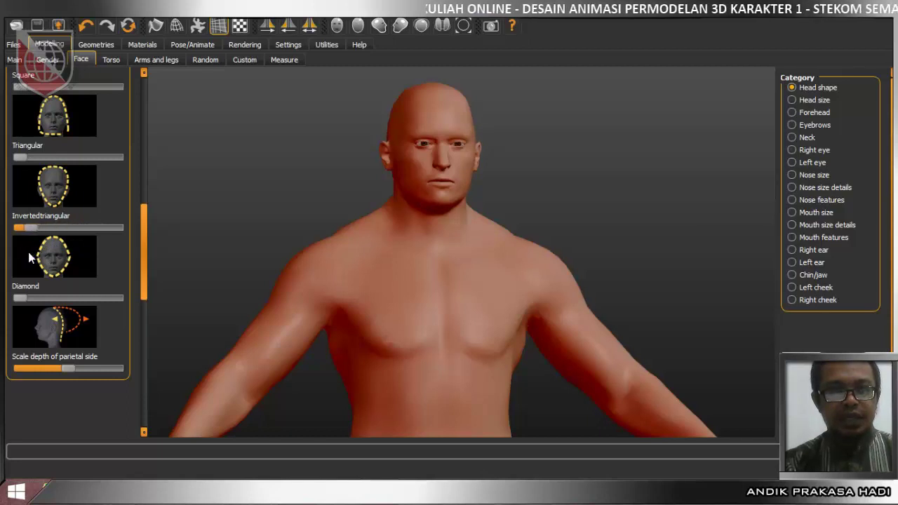
# Step: Try the Diamond head shape at its maximum, reset it to zero and reduce Scale depth of parietal side to about a quarter
pyautogui.moveTo(441, 249); pyautogui.dragTo(515, 252)
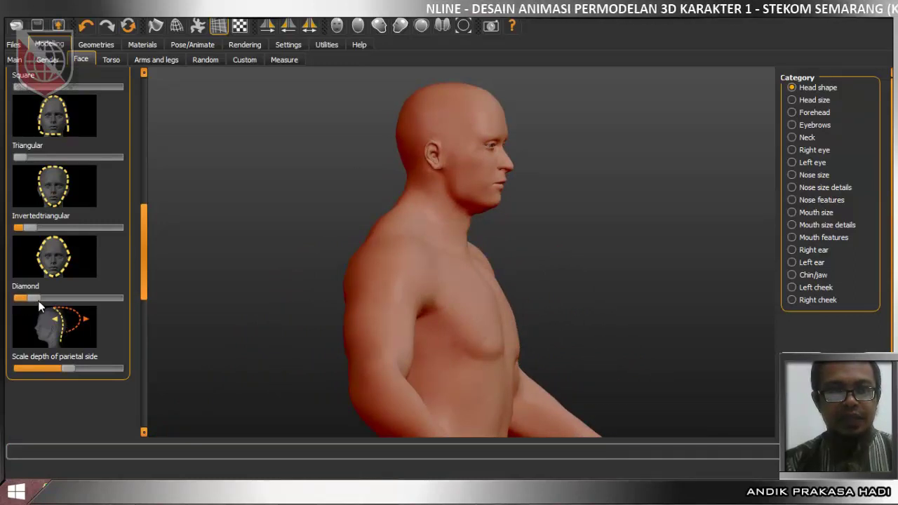
pyautogui.moveTo(46, 301); pyautogui.dragTo(122, 310)
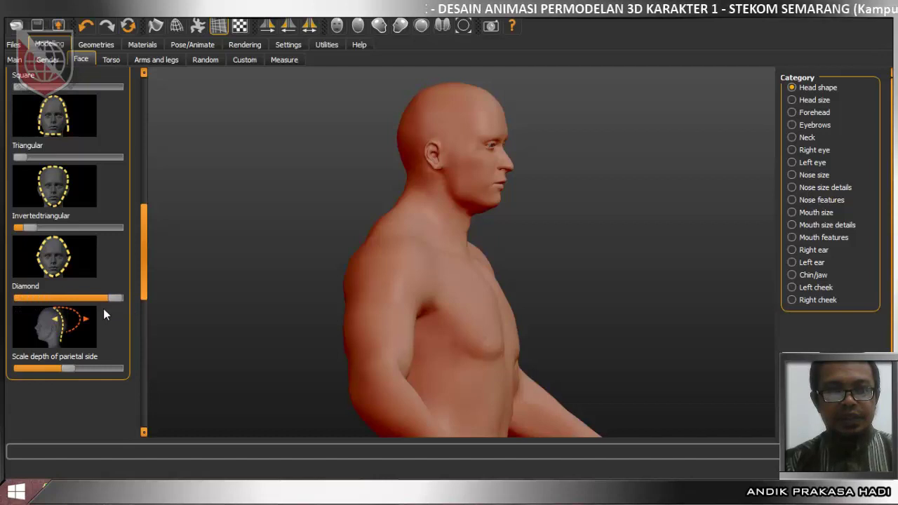
pyautogui.moveTo(91, 310); pyautogui.dragTo(10, 309)
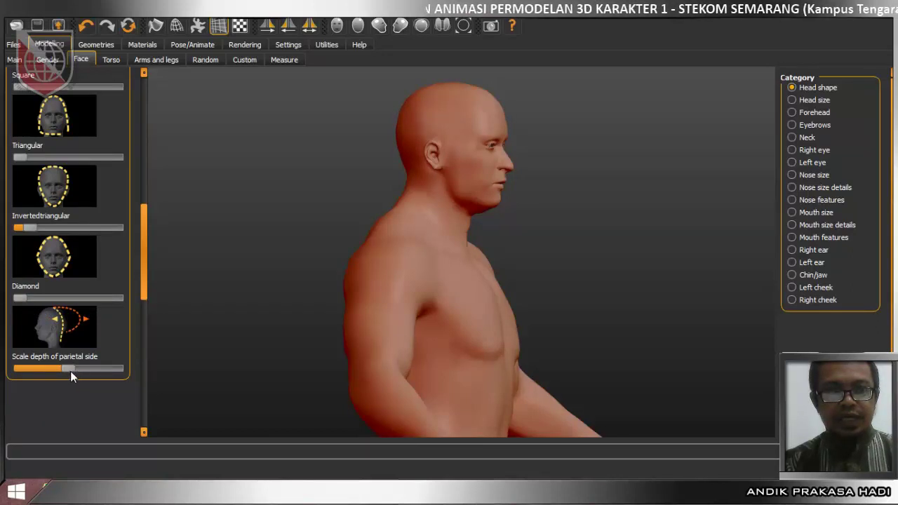
pyautogui.moveTo(78, 370); pyautogui.dragTo(46, 374)
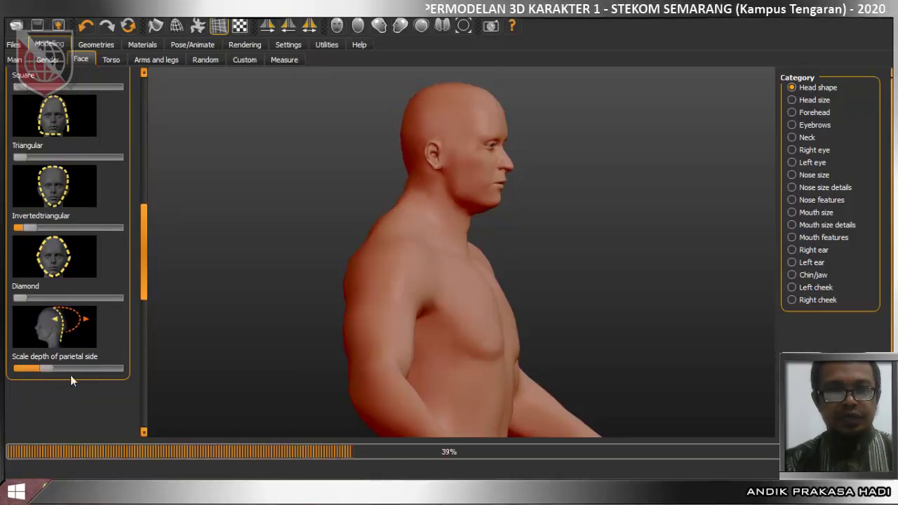
# Step: In the Head size category, narrow the head's horizontal scale slightly and raise its vertical scale above the middle
pyautogui.click(825, 102)
pyautogui.moveTo(490, 234); pyautogui.dragTo(411, 241)
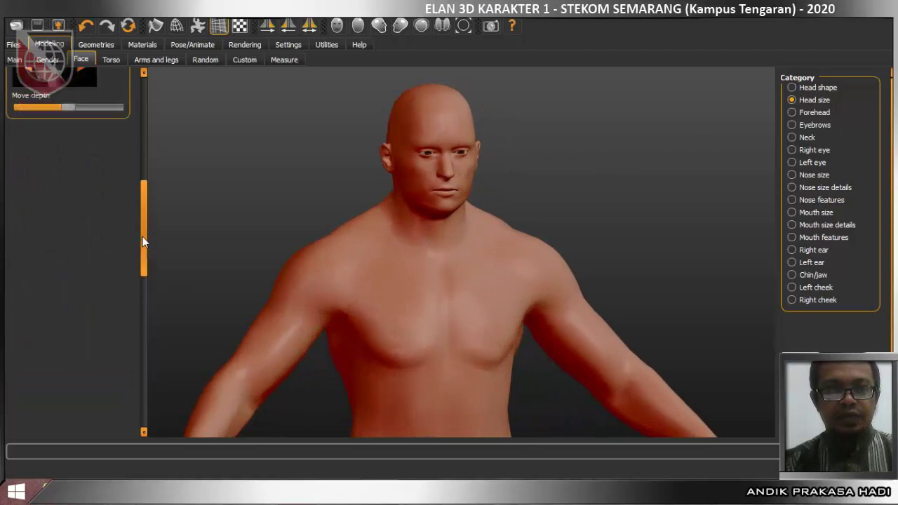
pyautogui.moveTo(141, 267); pyautogui.dragTo(163, 123)
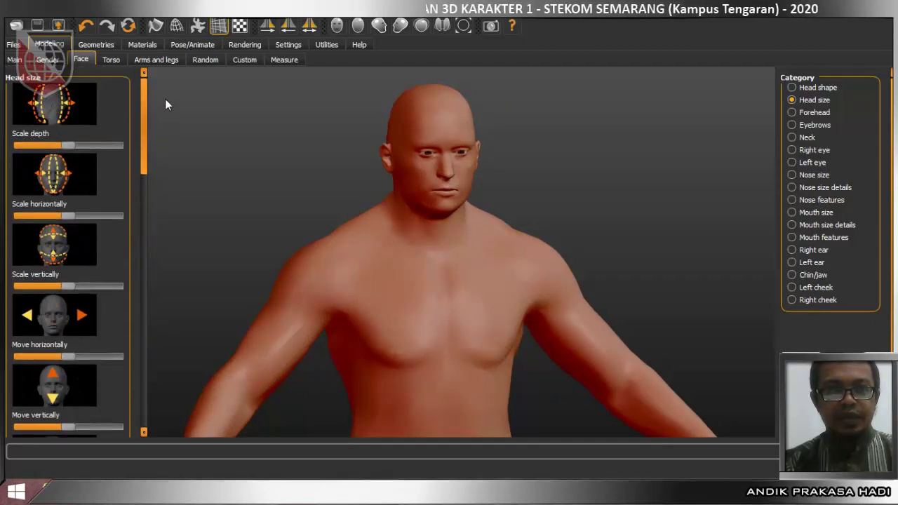
pyautogui.moveTo(428, 165); pyautogui.dragTo(136, 203)
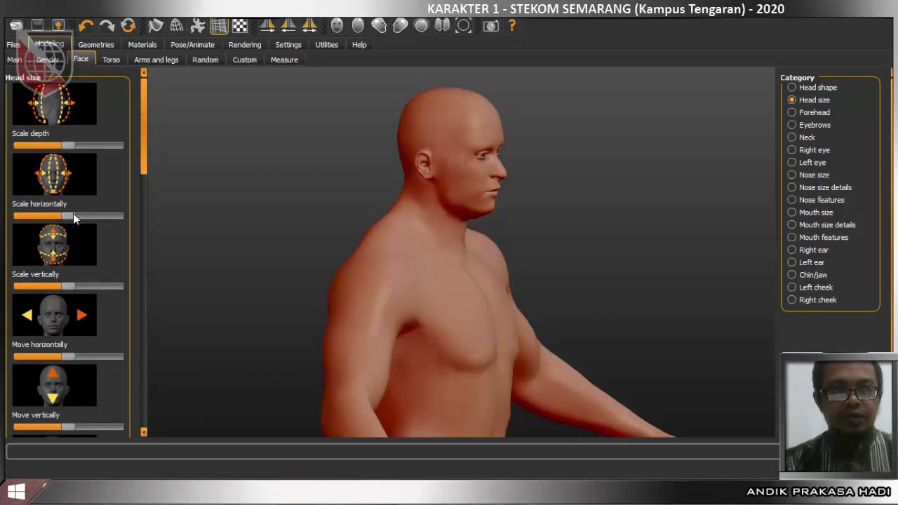
pyautogui.moveTo(72, 215)
pyautogui.mouseDown()
pyautogui.moveTo(91, 217)
pyautogui.moveTo(67, 219)
pyautogui.mouseUp()
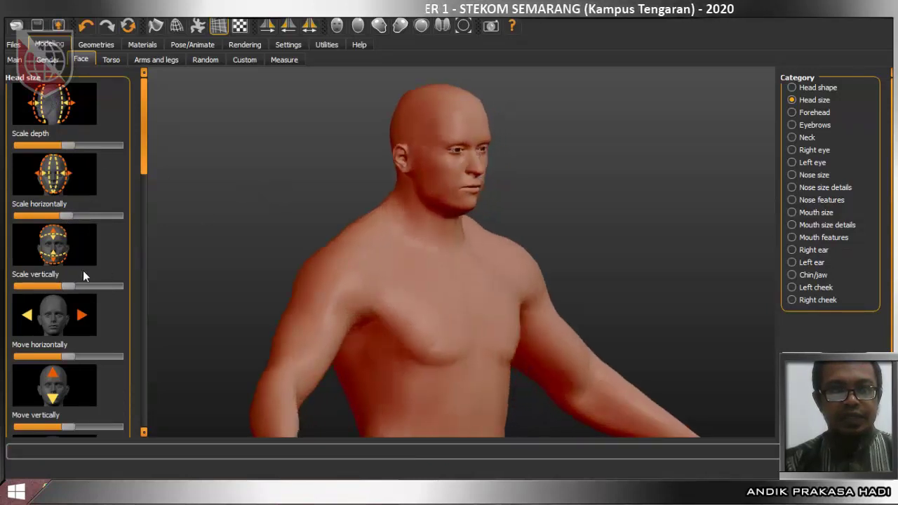
pyautogui.moveTo(64, 286); pyautogui.dragTo(82, 288)
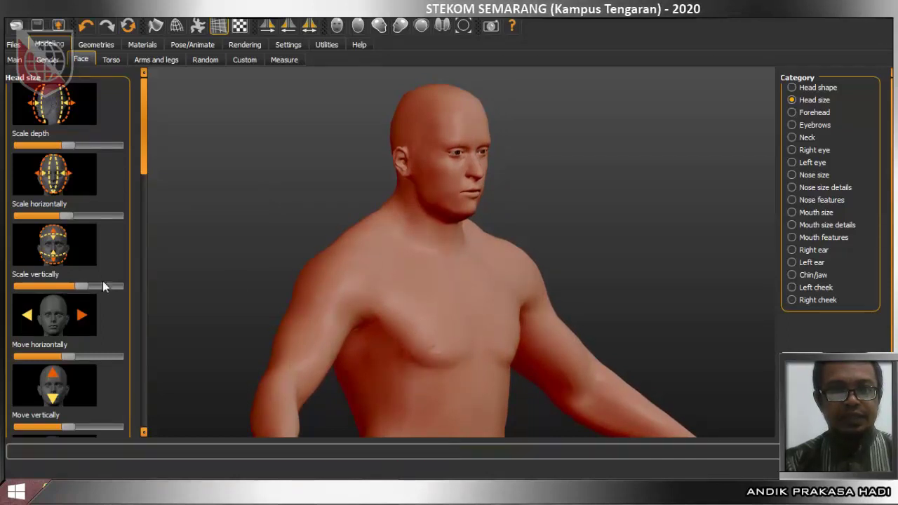
# Step: Raise the head's horizontal scale and depth scale slightly above the middle
pyautogui.moveTo(316, 250); pyautogui.dragTo(282, 246)
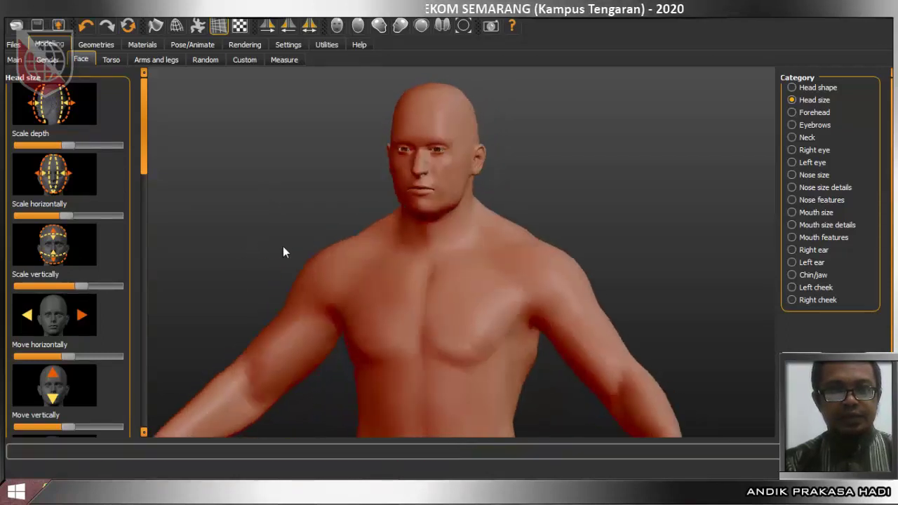
pyautogui.moveTo(64, 218); pyautogui.dragTo(78, 222)
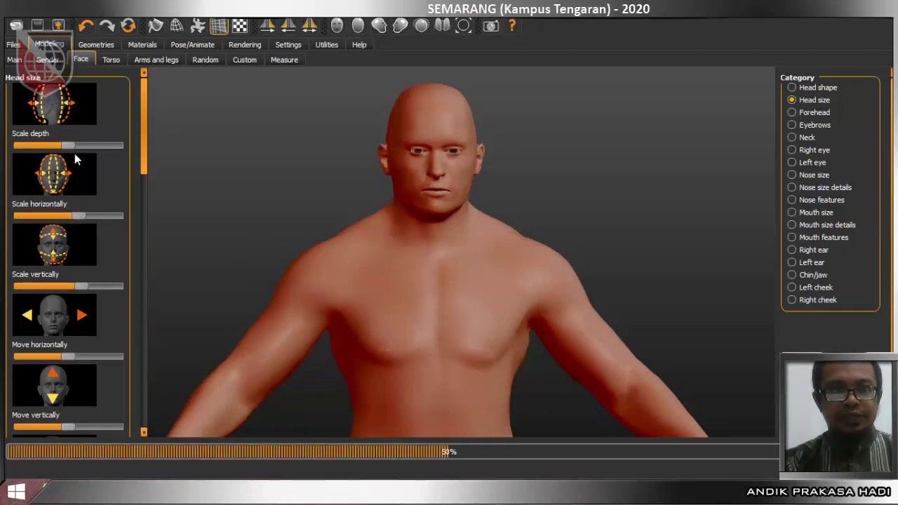
pyautogui.moveTo(70, 146); pyautogui.dragTo(81, 155)
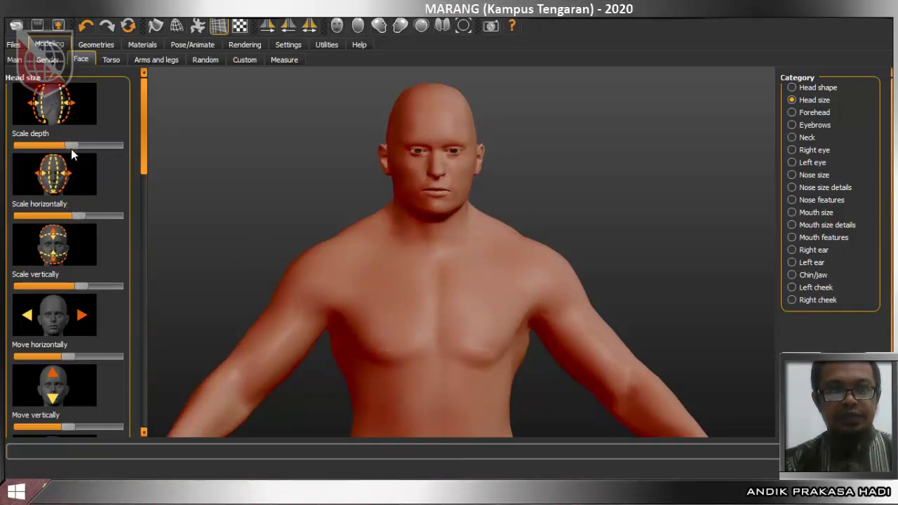
pyautogui.moveTo(290, 199); pyautogui.dragTo(266, 177)
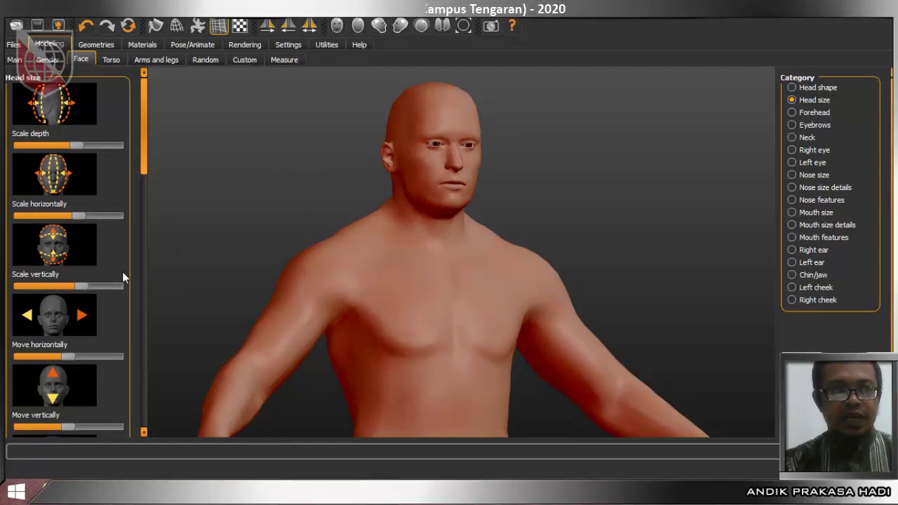
# Step: Open the Neck category and increase the neck's vertical scale to about two-thirds, checking it from the side
pyautogui.moveTo(143, 173); pyautogui.dragTo(143, 183)
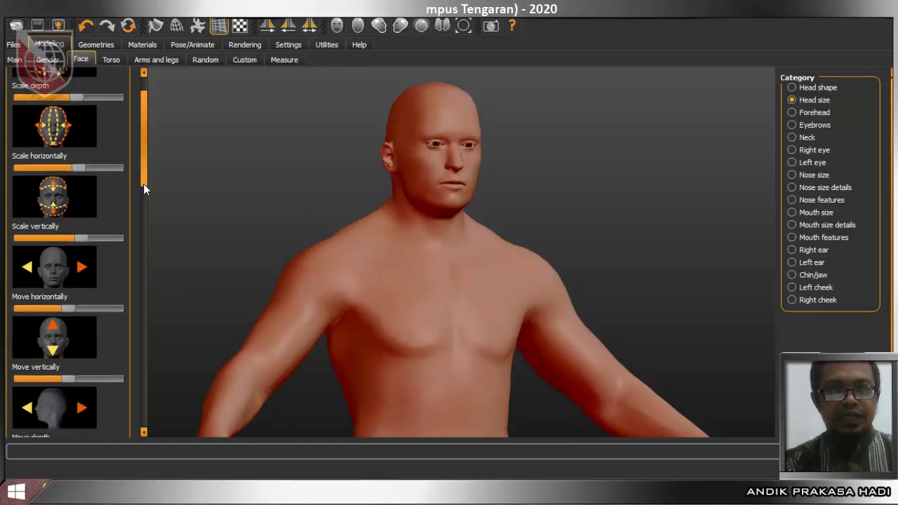
pyautogui.click(806, 137)
pyautogui.moveTo(458, 264); pyautogui.dragTo(384, 263)
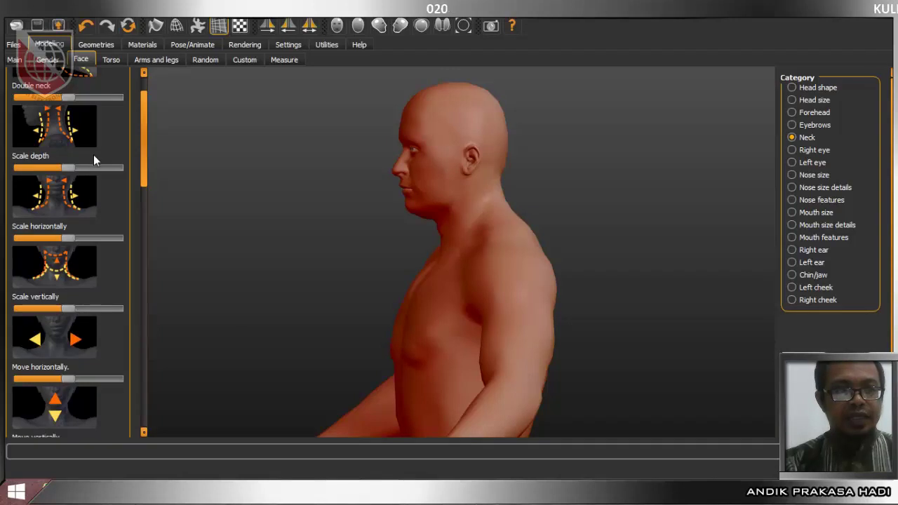
pyautogui.scroll(2, 147, 170)
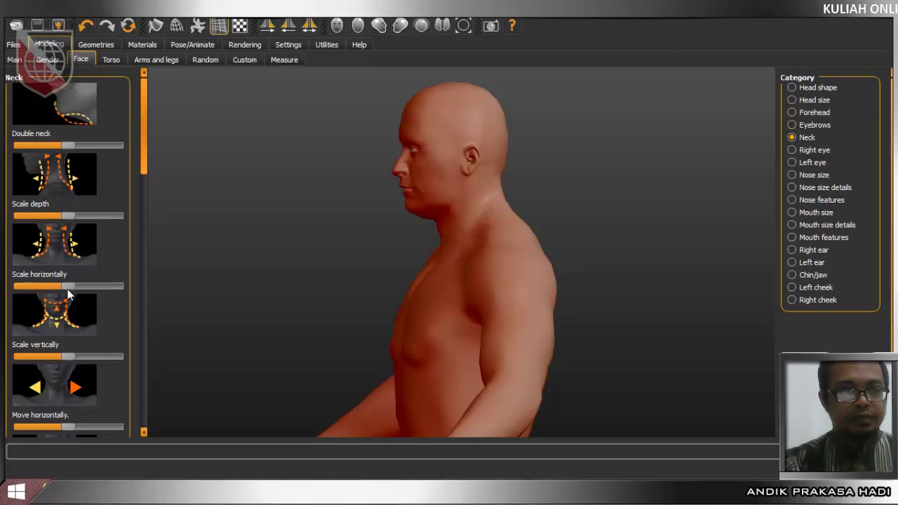
pyautogui.moveTo(69, 359); pyautogui.dragTo(85, 364)
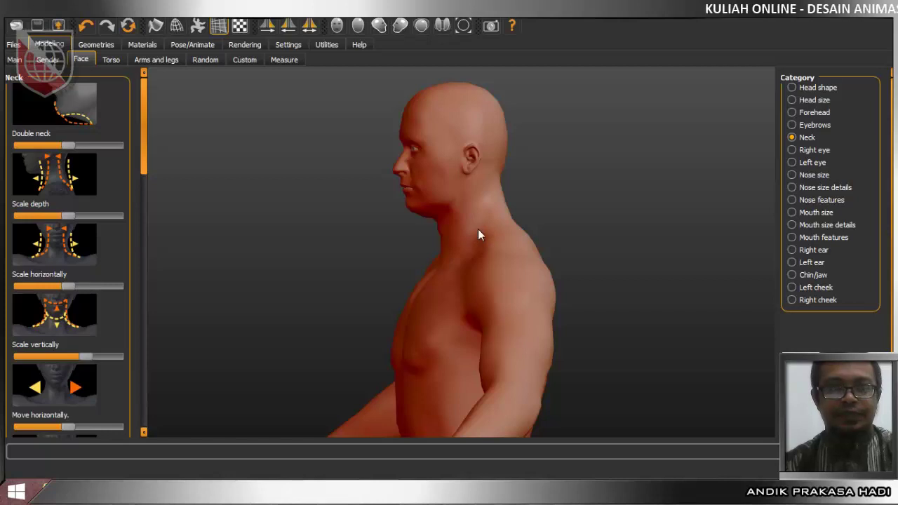
pyautogui.moveTo(504, 248); pyautogui.dragTo(618, 246)
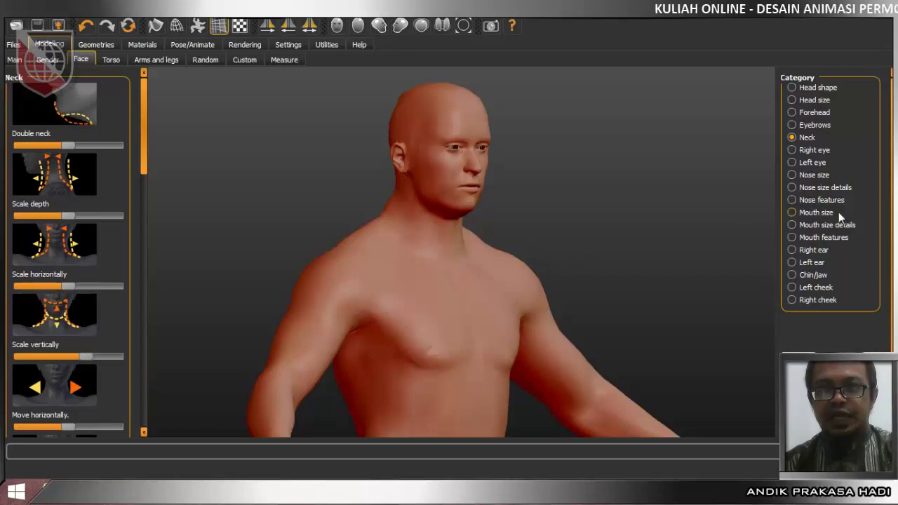
# Step: Look through the Right ear and Left ear modeling options and examine the head from the front
pyautogui.click(821, 249)
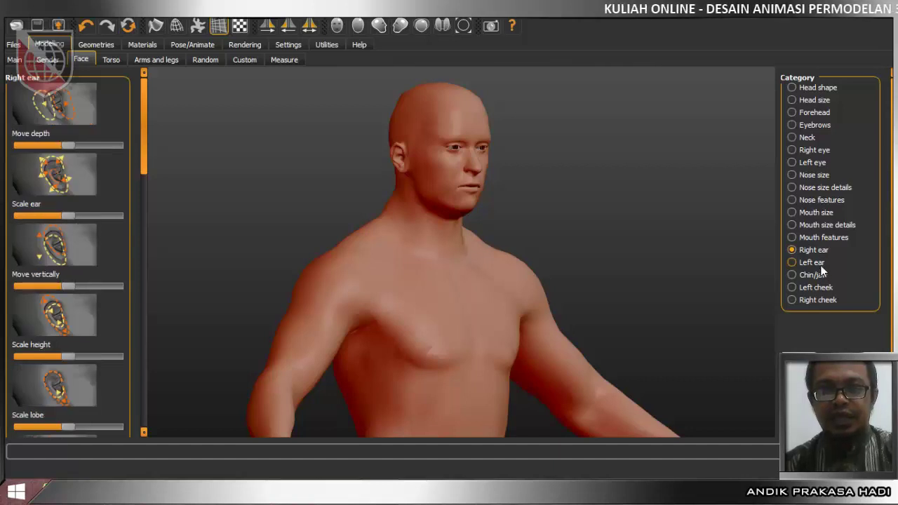
pyautogui.click(812, 263)
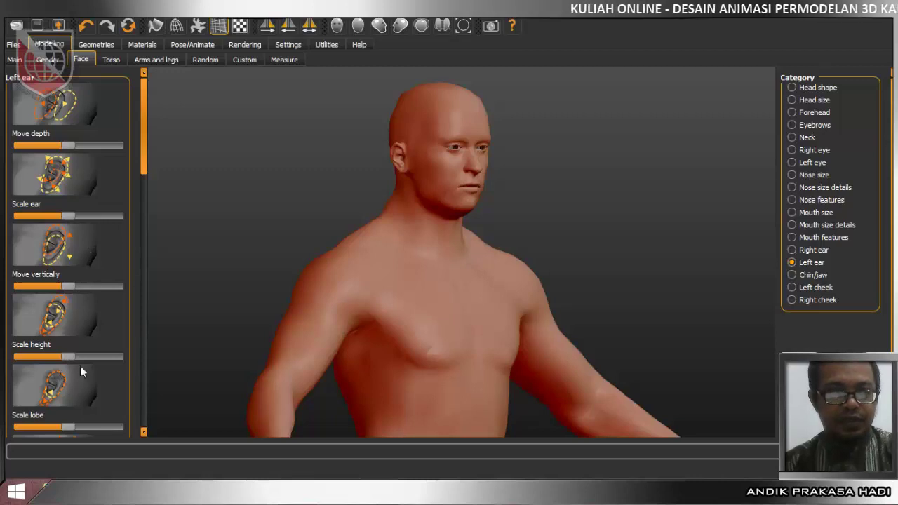
pyautogui.moveTo(144, 168); pyautogui.dragTo(125, 180)
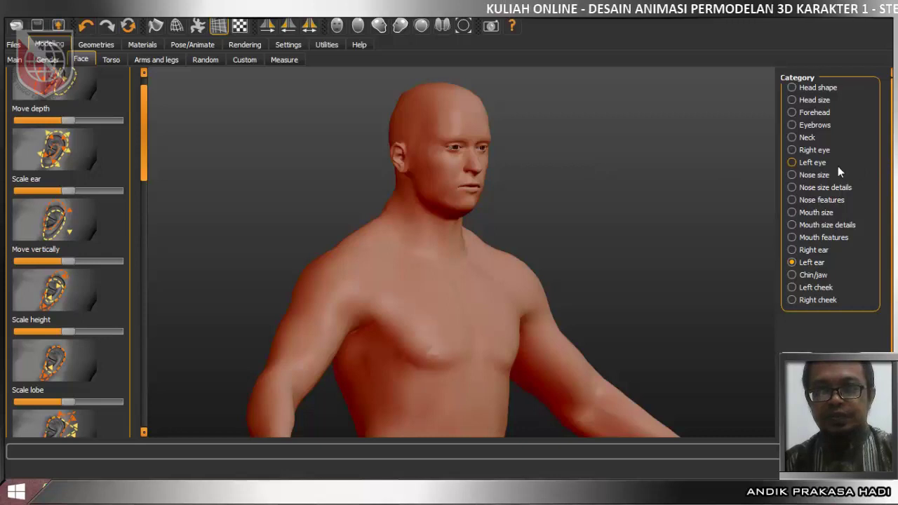
pyautogui.scroll(-2, 489, 136)
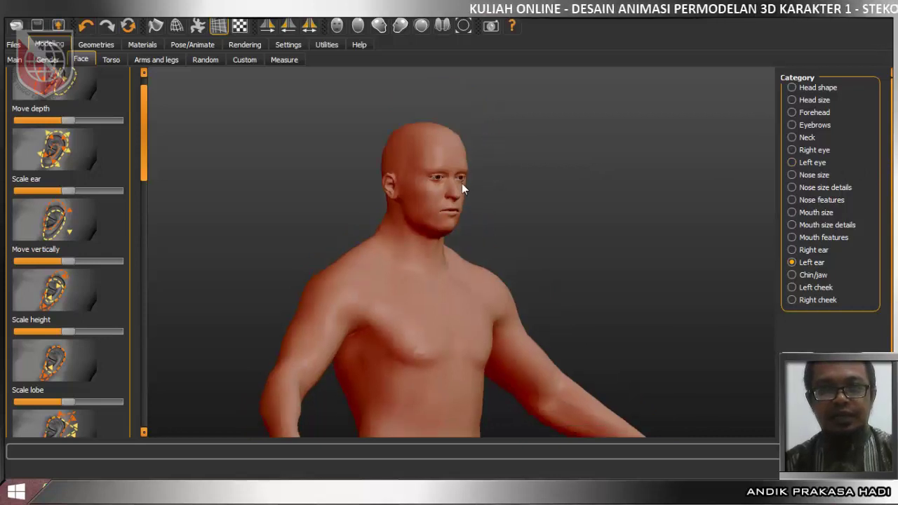
pyautogui.scroll(-3, 462, 184)
pyautogui.scroll(5, 461, 183)
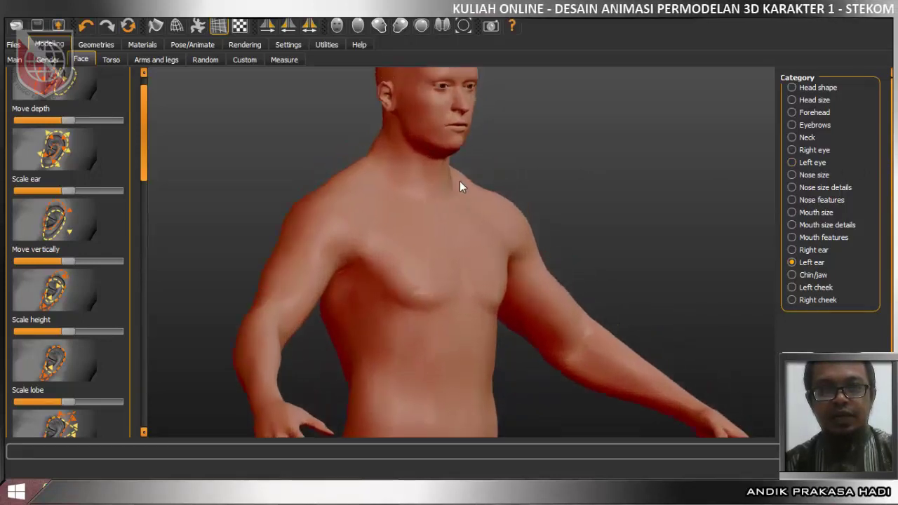
pyautogui.scroll(-3, 459, 184)
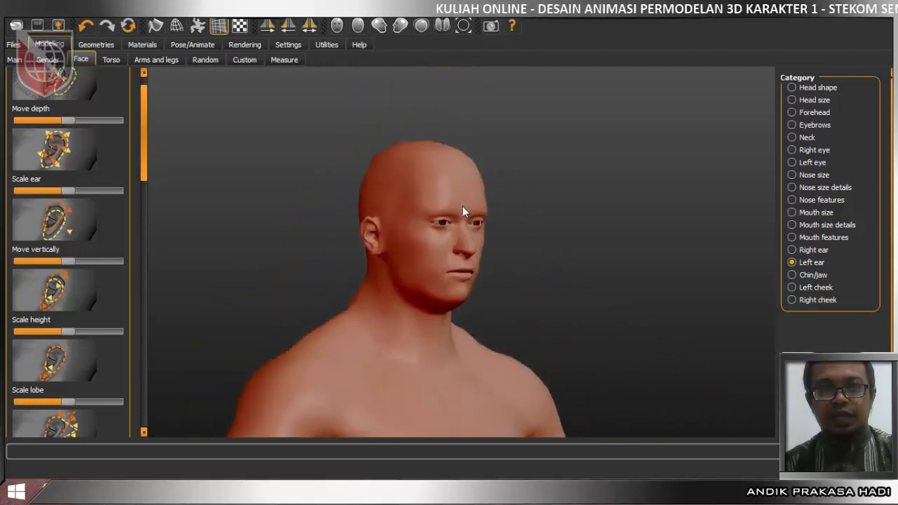
pyautogui.scroll(1, 462, 205)
pyautogui.moveTo(462, 198); pyautogui.dragTo(423, 195)
pyautogui.scroll(-3, 423, 198)
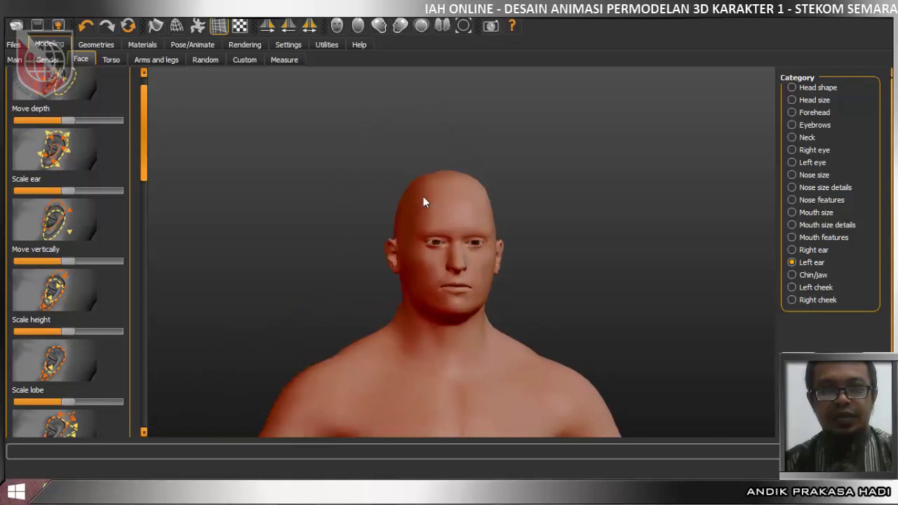
pyautogui.scroll(4, 423, 197)
pyautogui.scroll(2, 450, 317)
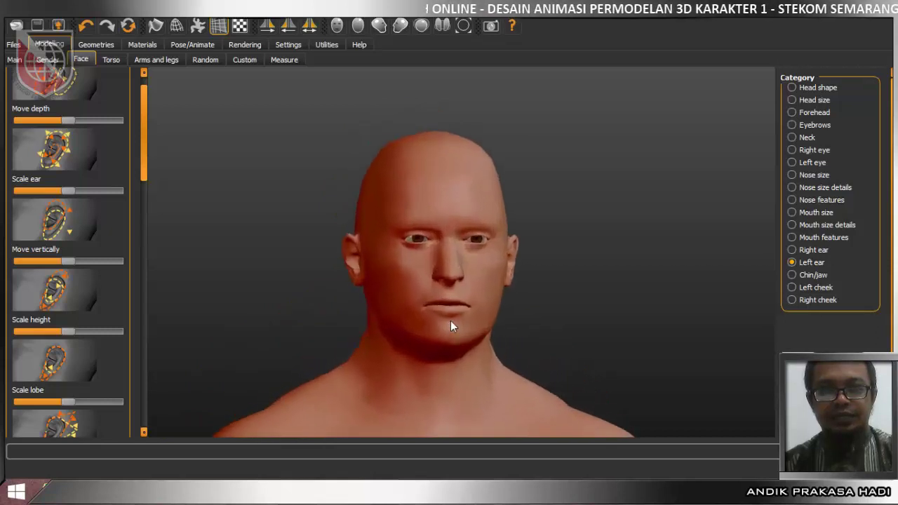
# Step: Compare the Right eye and Left eye modeling options, ending with the left eye's Eye bag volume
pyautogui.click(816, 166)
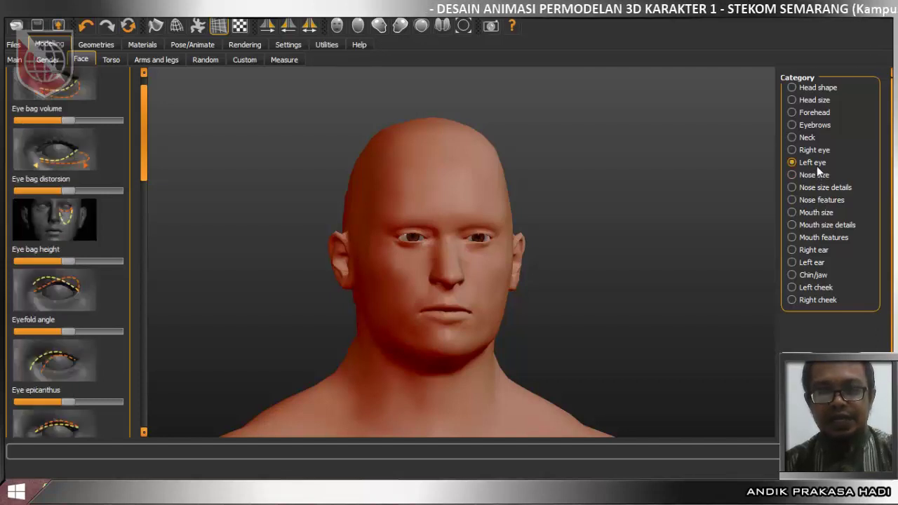
pyautogui.click(817, 151)
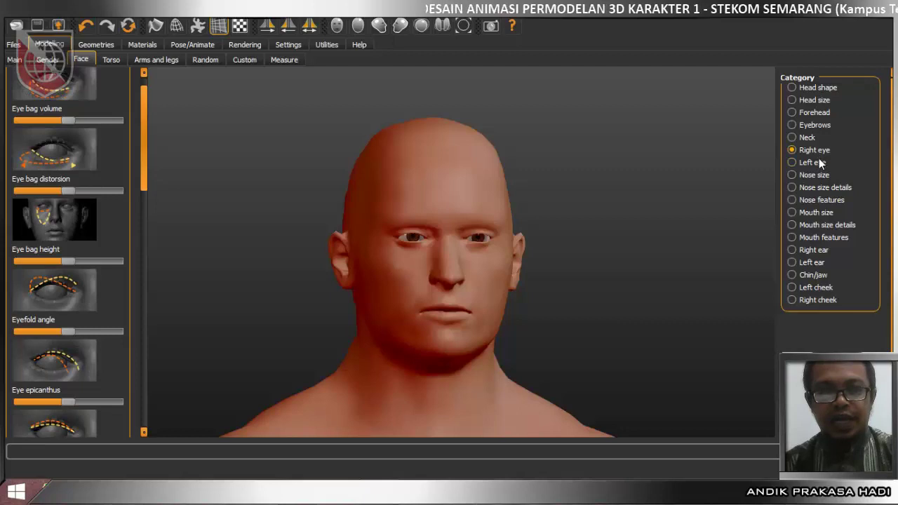
pyautogui.click(819, 165)
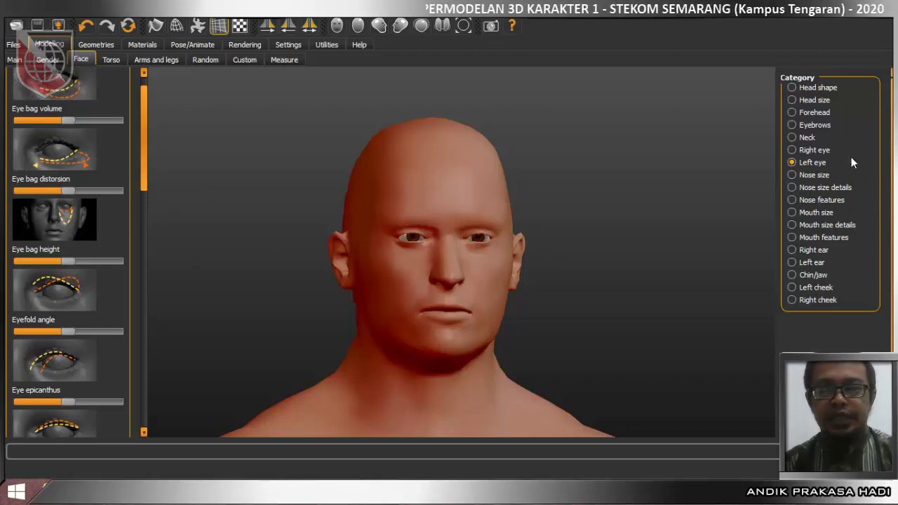
pyautogui.click(828, 151)
pyautogui.click(817, 165)
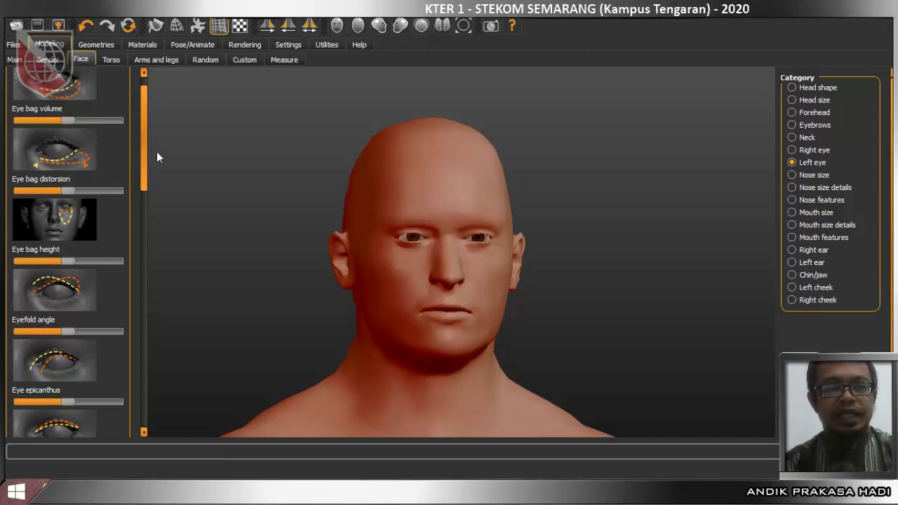
pyautogui.moveTo(65, 119); pyautogui.dragTo(53, 119)
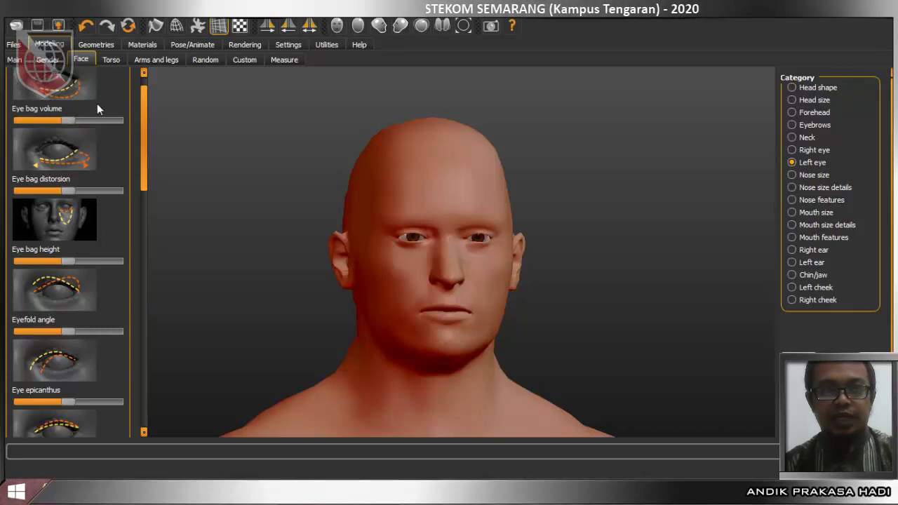
# Step: Raise the left eye's Scale height 1 and Scale height 2 to about two-thirds and Scale height 3 to slightly less
pyautogui.moveTo(142, 176); pyautogui.dragTo(147, 281)
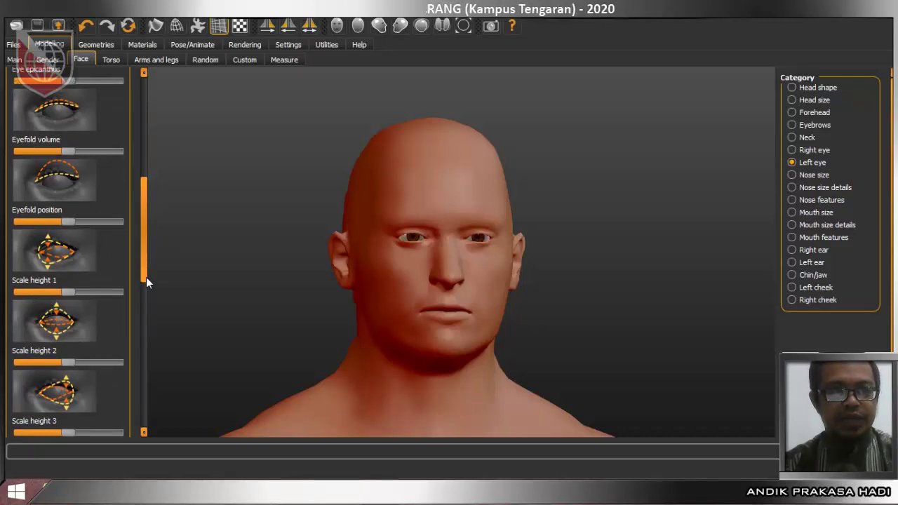
pyautogui.scroll(-3, 146, 281)
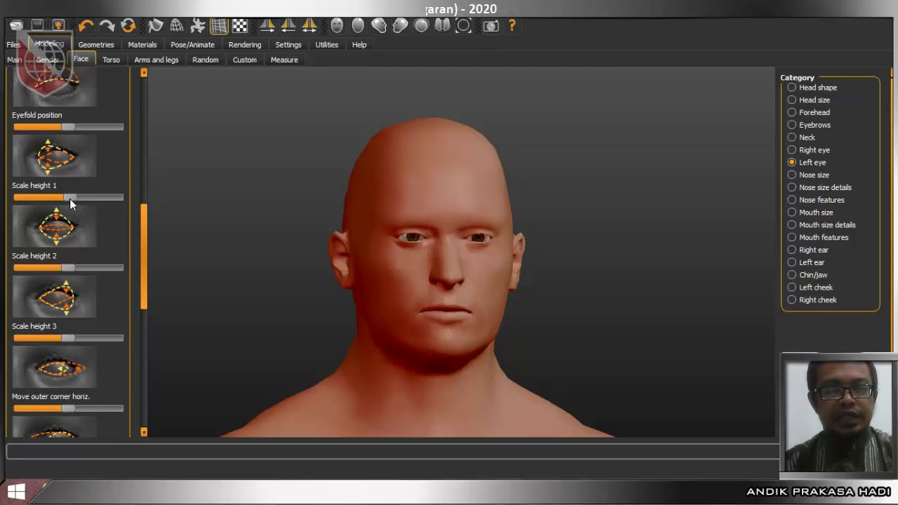
pyautogui.moveTo(88, 208)
pyautogui.mouseDown()
pyautogui.moveTo(101, 214)
pyautogui.moveTo(75, 213)
pyautogui.mouseUp()
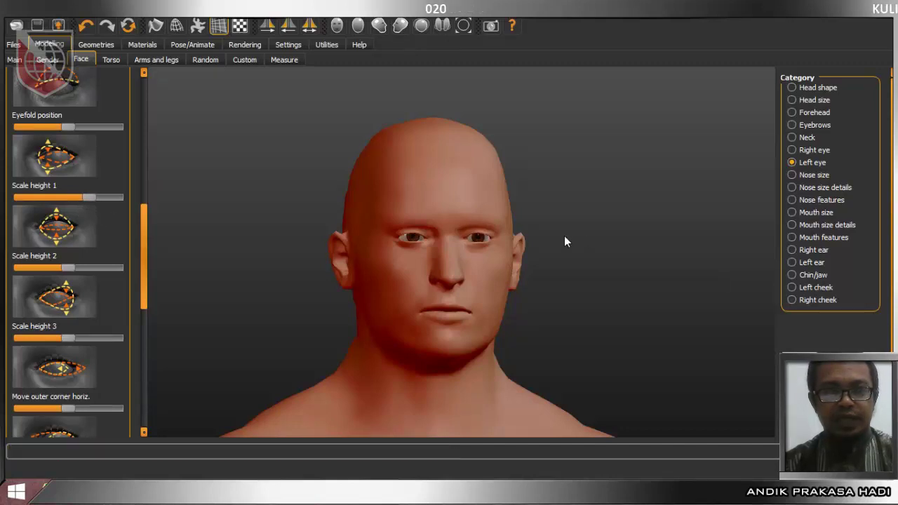
pyautogui.moveTo(64, 268); pyautogui.dragTo(91, 270)
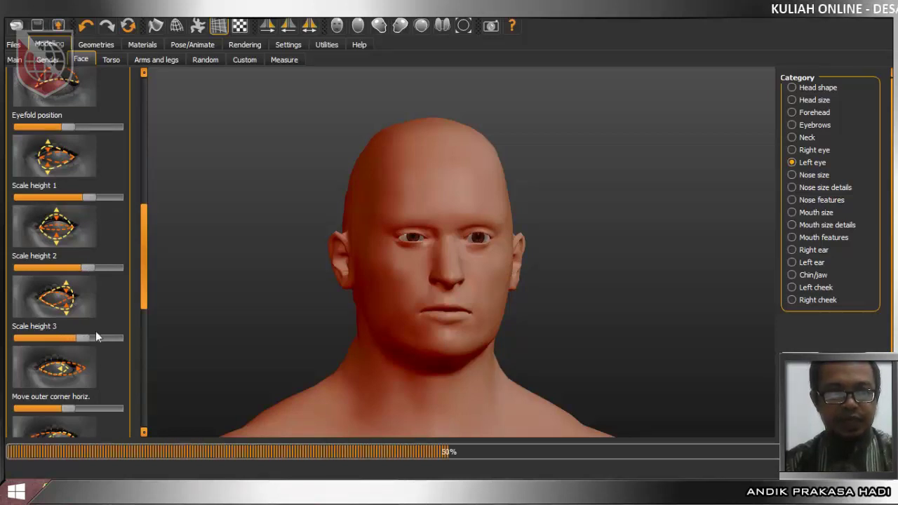
# Step: For the right eye, raise Scale height 1 and 2 to about 70% and Scale height 3 to about 60%, comparing with the left eye
pyautogui.click(819, 151)
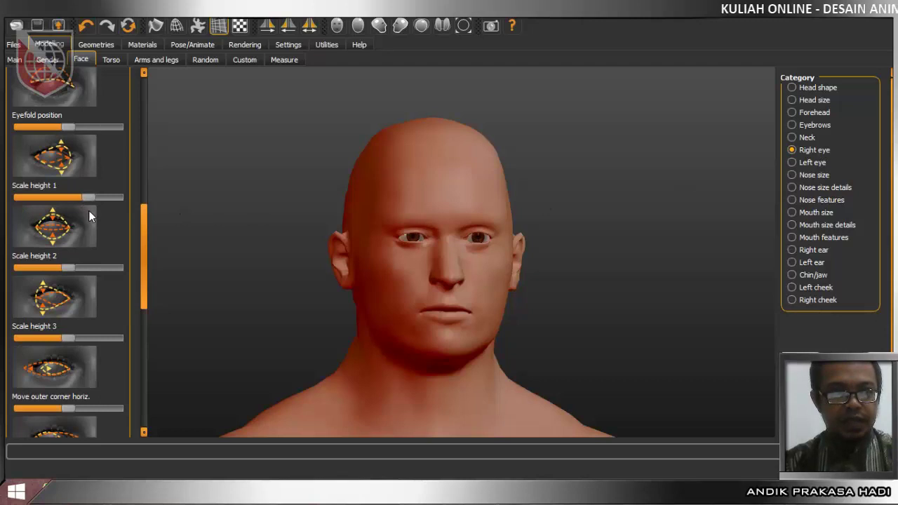
pyautogui.moveTo(73, 269); pyautogui.dragTo(88, 281)
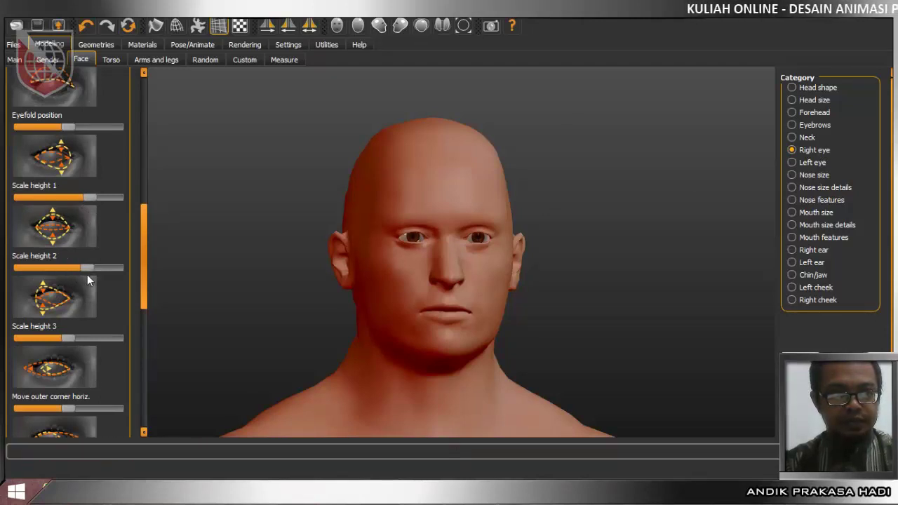
pyautogui.moveTo(70, 336); pyautogui.dragTo(83, 341)
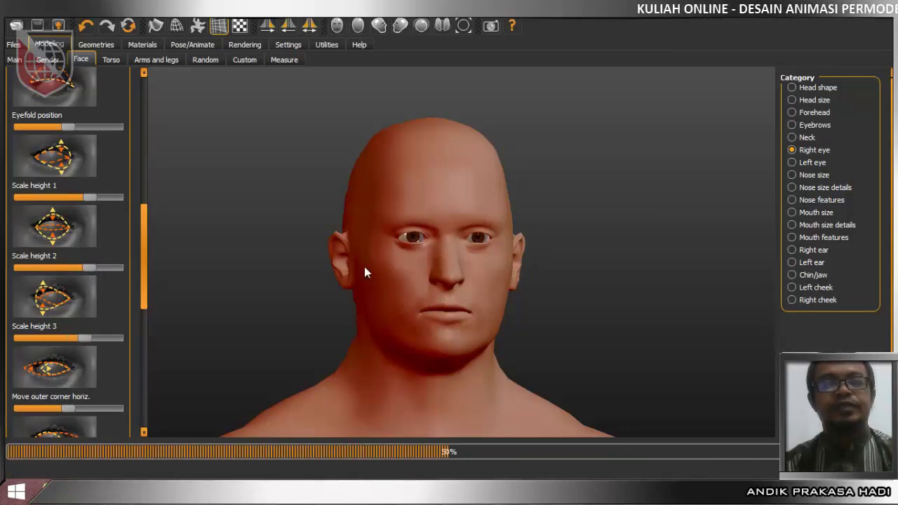
pyautogui.moveTo(82, 339); pyautogui.dragTo(78, 335)
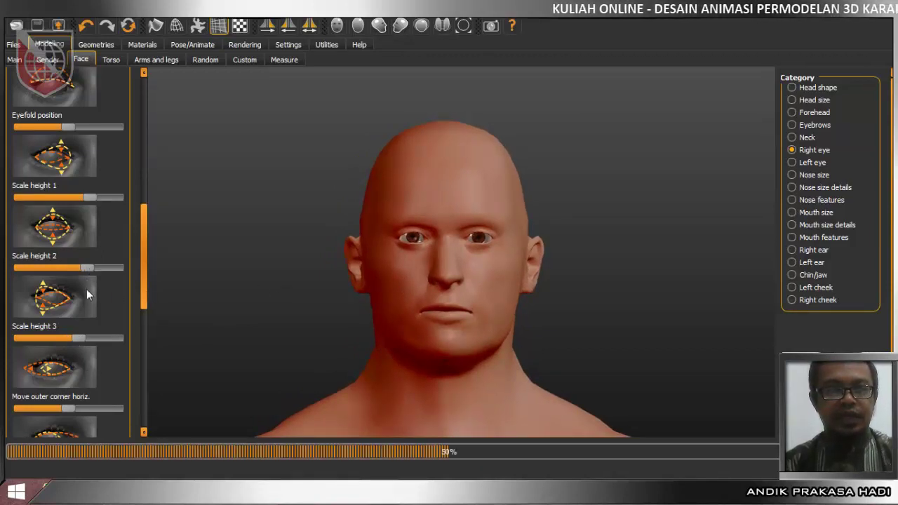
pyautogui.click(86, 199)
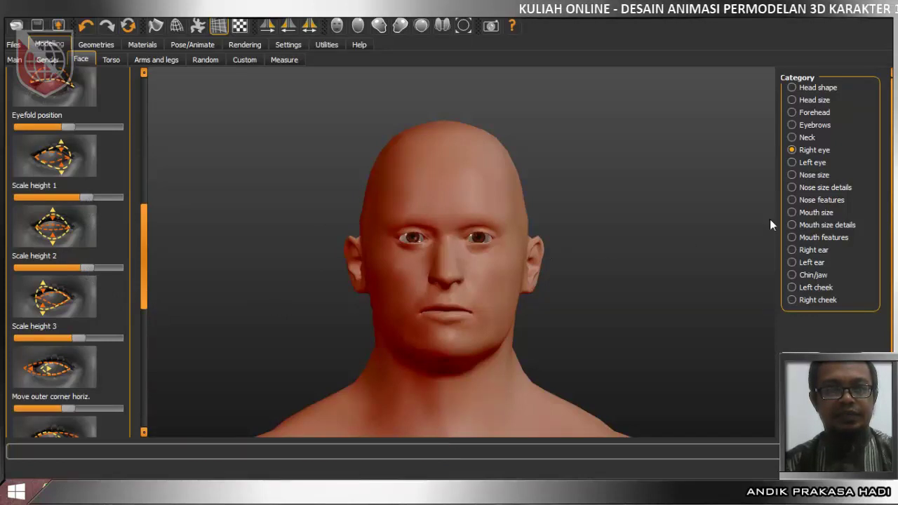
pyautogui.moveTo(89, 201); pyautogui.dragTo(92, 202)
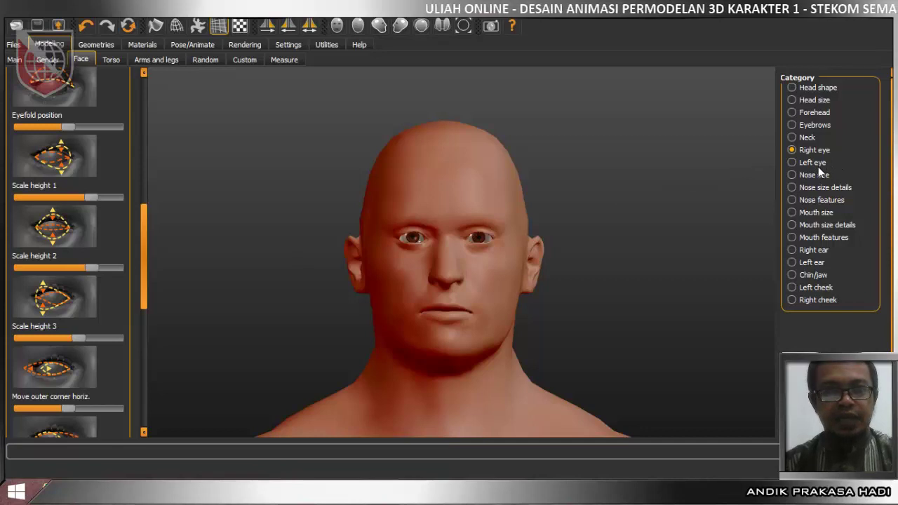
pyautogui.click(795, 165)
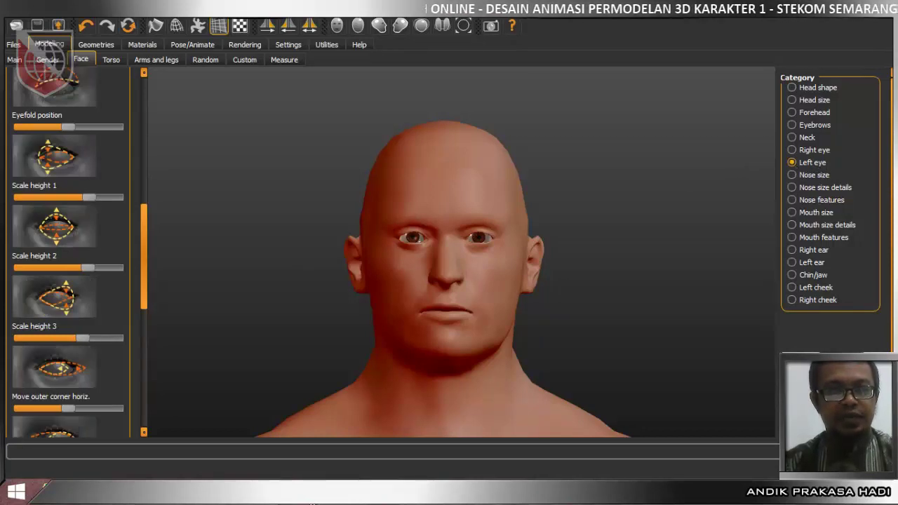
# Step: Switch to OBS Studio and hide the photo and photobox sources in the Kuliah Online scene
pyautogui.click(313, 502)
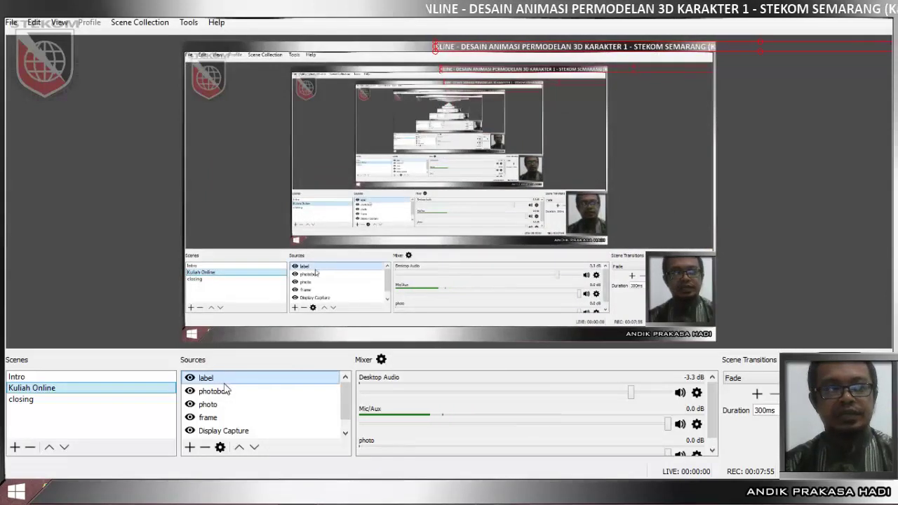
pyautogui.click(211, 404)
pyautogui.click(190, 404)
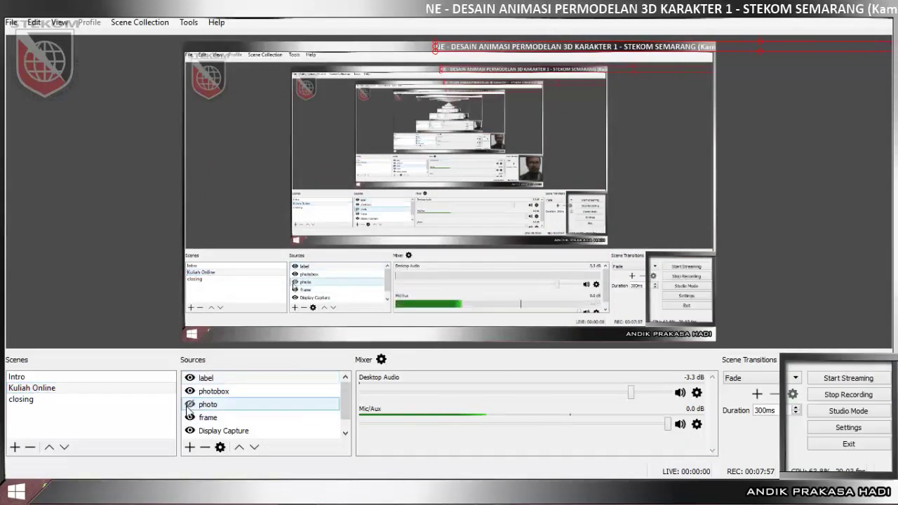
pyautogui.click(189, 393)
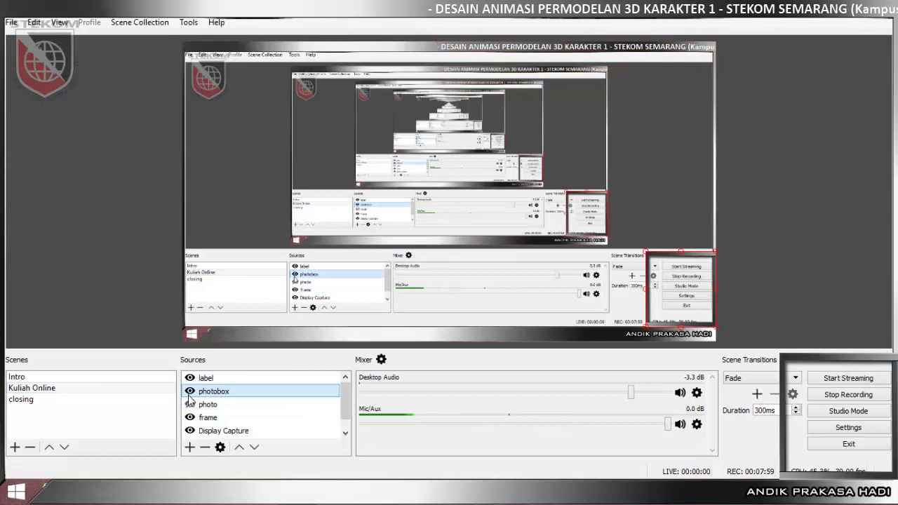
pyautogui.click(189, 391)
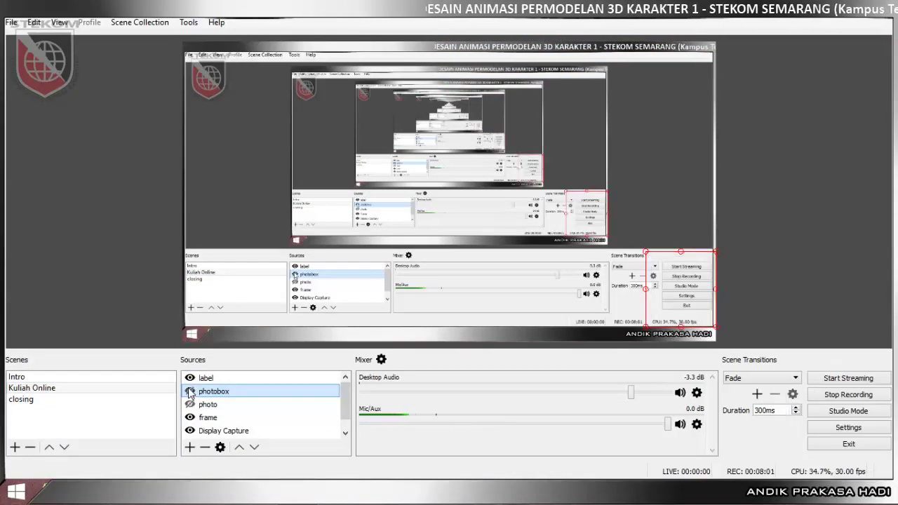
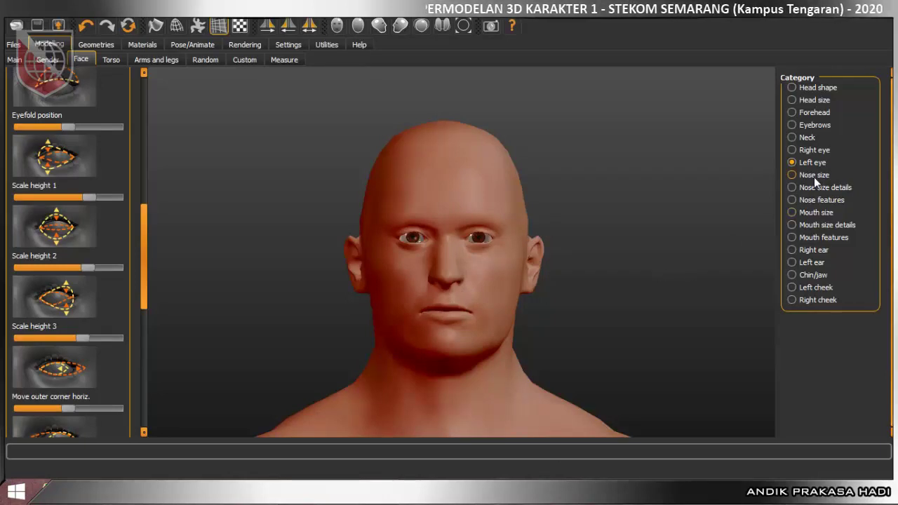
# Step: Back in MakeHuman, lower the right eye's Scale height 1 and 2 slightly and compare Scale height 3 with the left eye
pyautogui.click(808, 151)
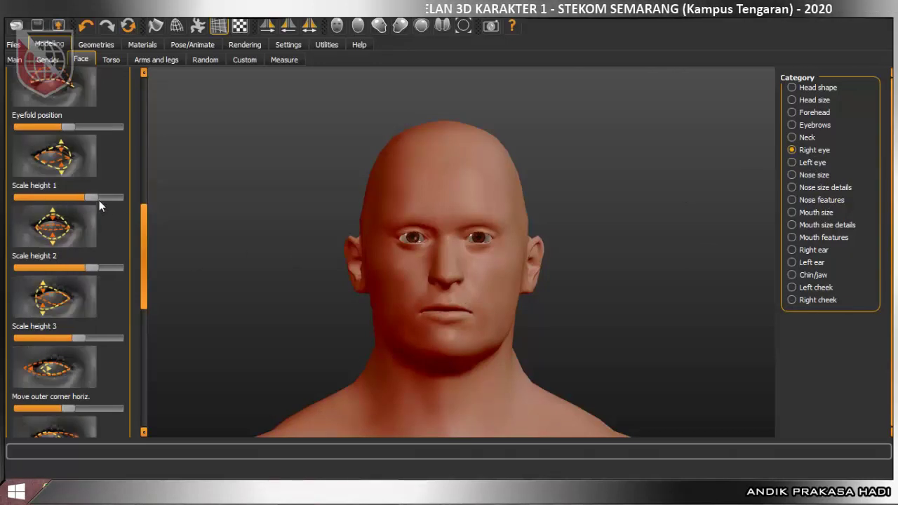
pyautogui.moveTo(99, 197); pyautogui.dragTo(73, 205)
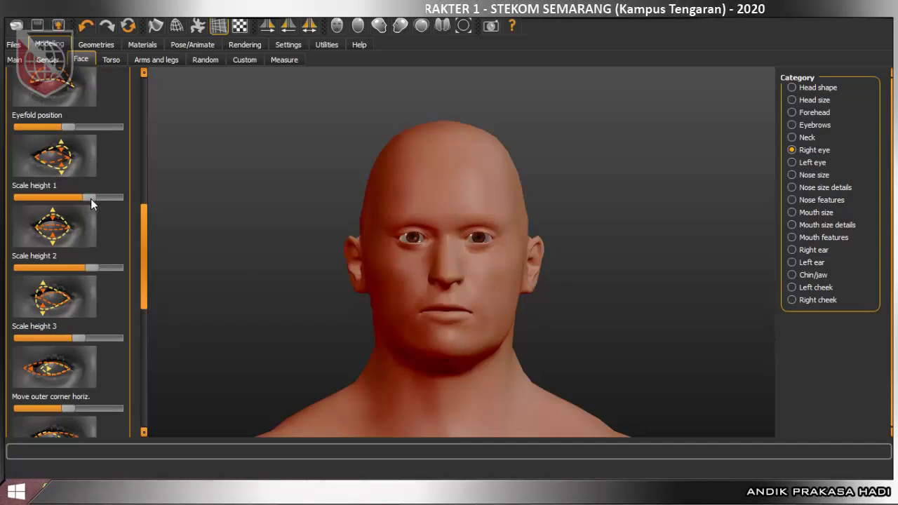
pyautogui.moveTo(90, 198); pyautogui.dragTo(91, 199)
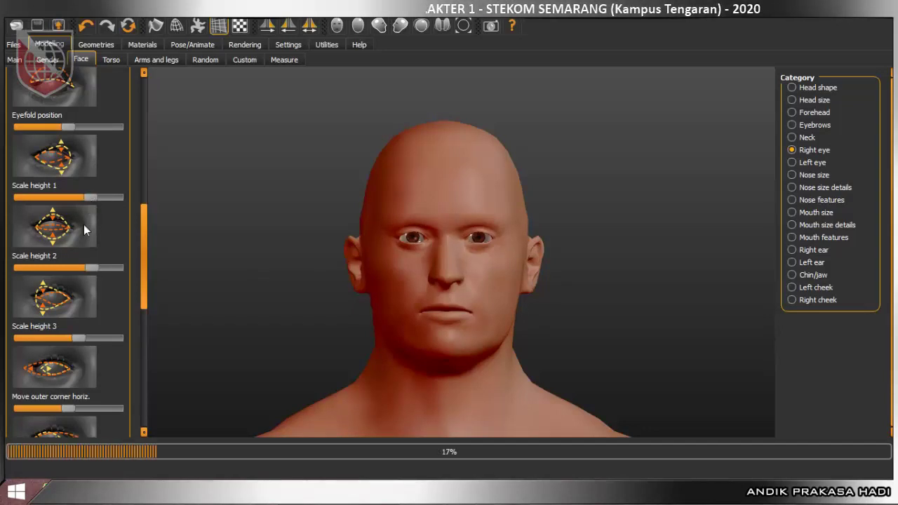
pyautogui.click(89, 268)
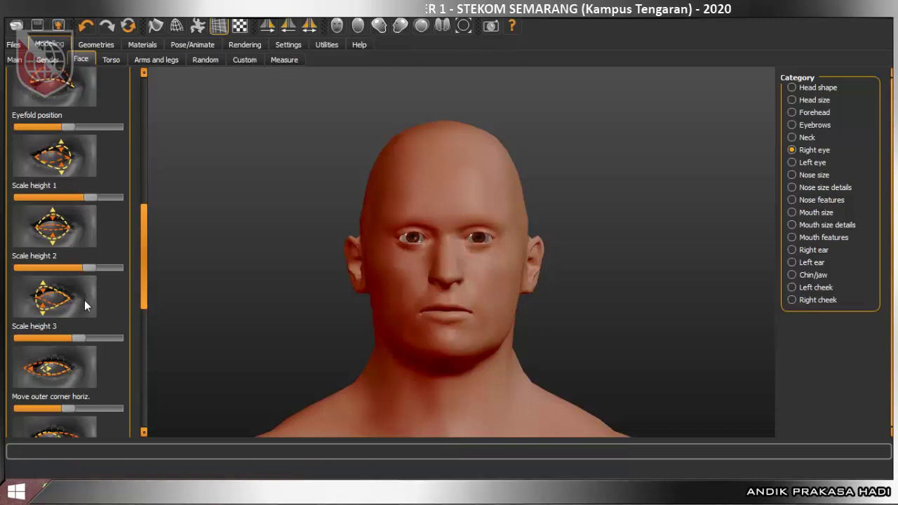
pyautogui.click(78, 337)
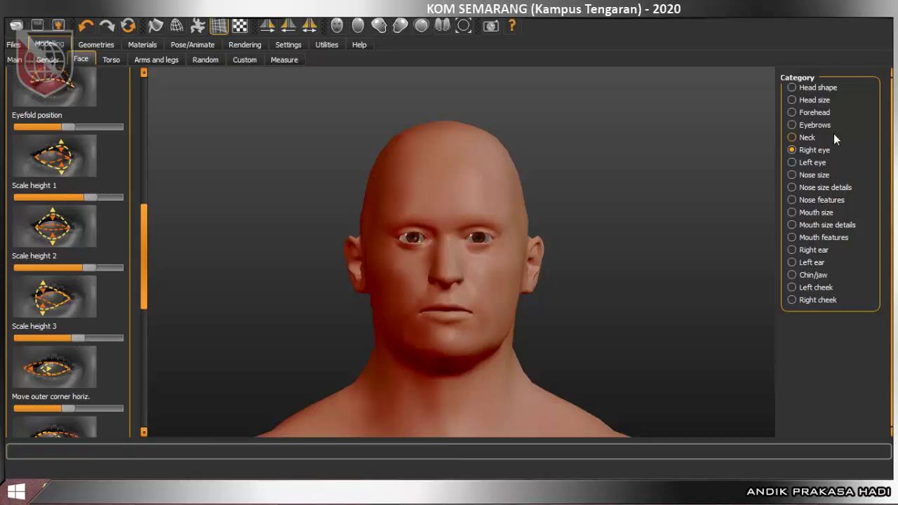
pyautogui.click(79, 339)
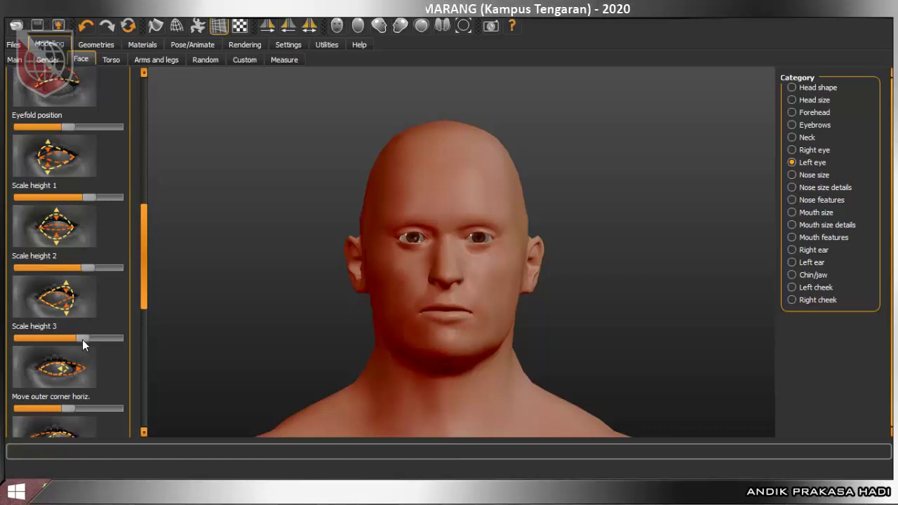
# Step: Raise the left eye's Scale height 1 and Scale height 2 slightly to about 70%, then compare both eyes
pyautogui.click(82, 339)
pyautogui.click(88, 268)
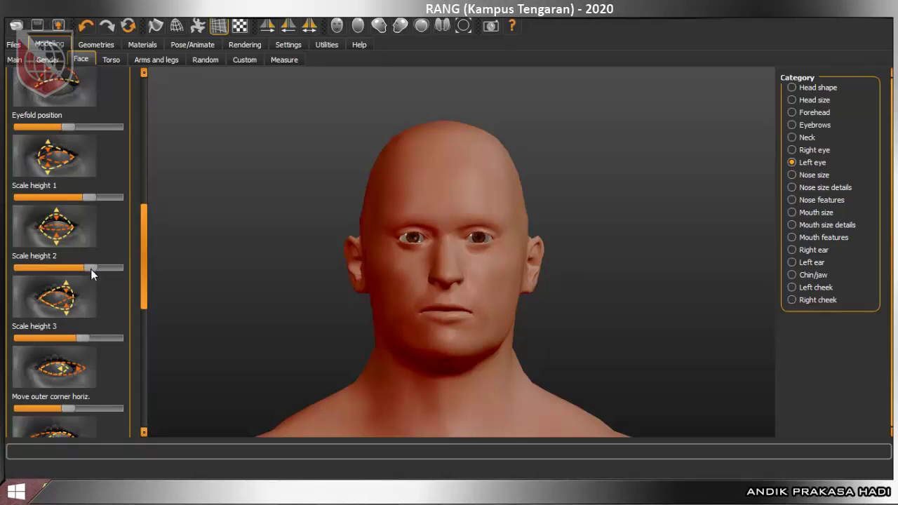
pyautogui.click(93, 195)
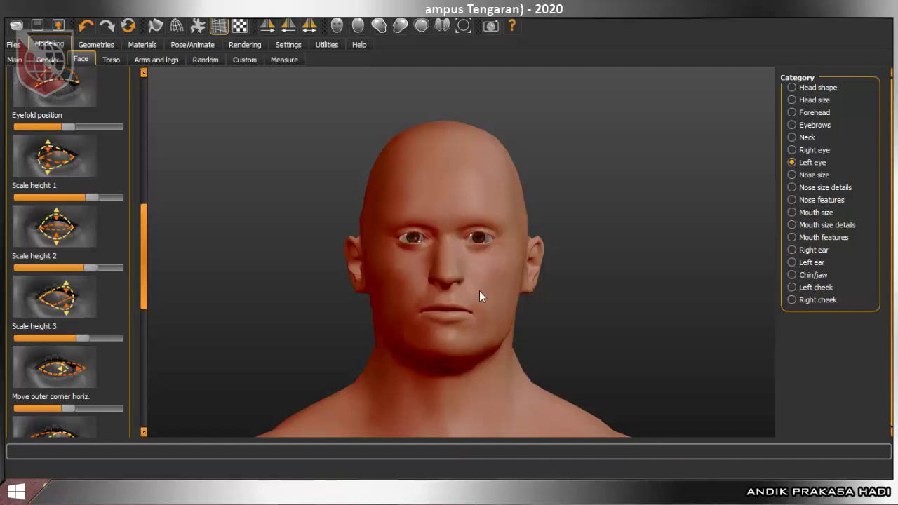
pyautogui.scroll(1, 484, 270)
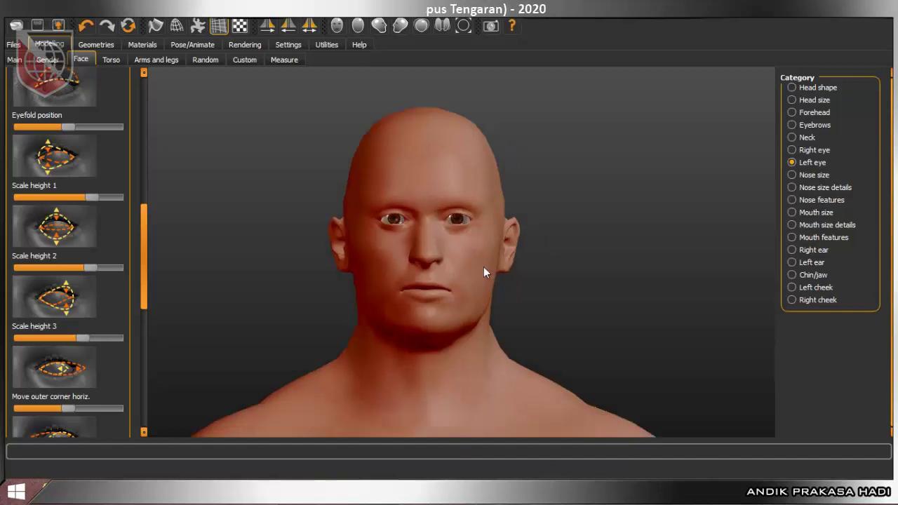
pyautogui.scroll(1, 484, 266)
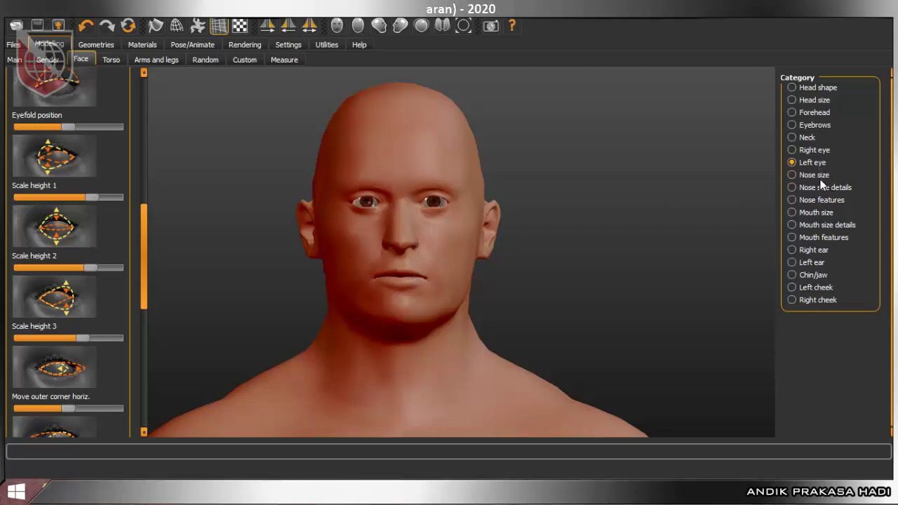
# Step: For the nose size, lower Move vertically to about one-third and raise Move depth to about 85%
pyautogui.click(792, 176)
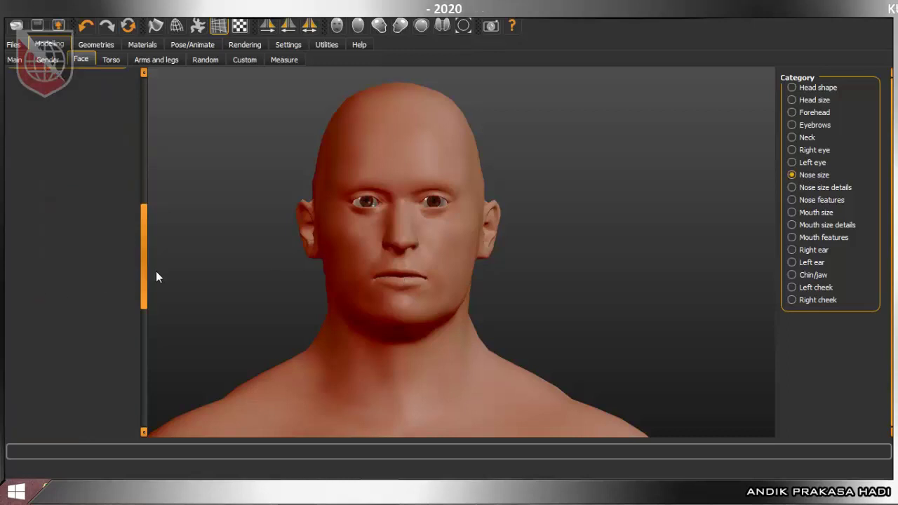
pyautogui.moveTo(146, 204); pyautogui.dragTo(151, 85)
pyautogui.moveTo(271, 243); pyautogui.dragTo(346, 245)
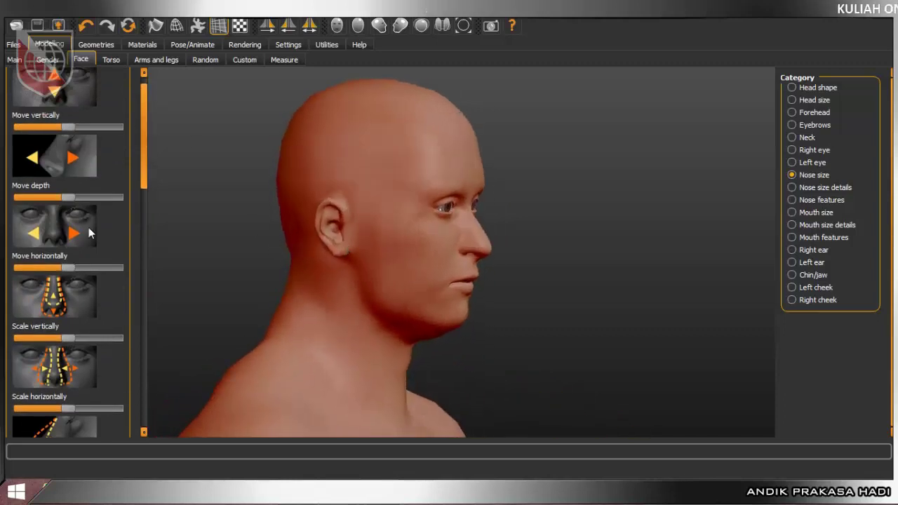
pyautogui.moveTo(148, 183); pyautogui.dragTo(146, 167)
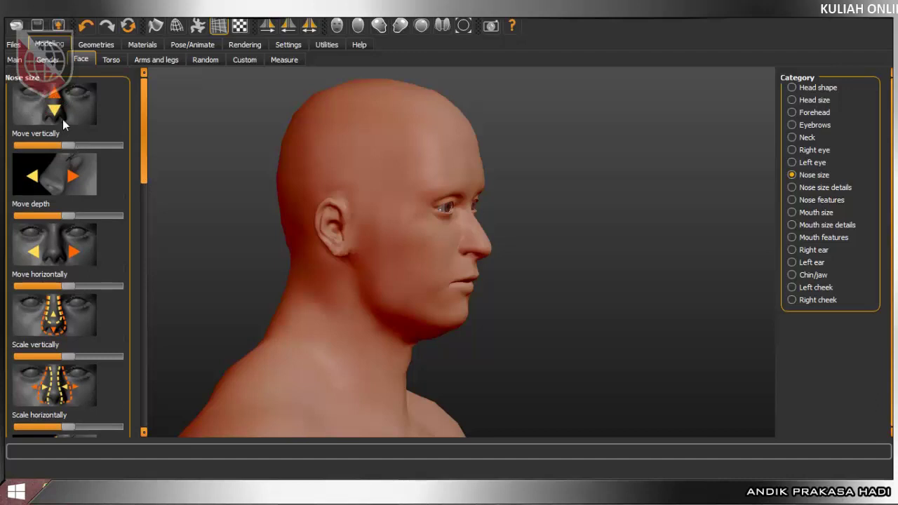
pyautogui.moveTo(65, 145); pyautogui.dragTo(52, 164)
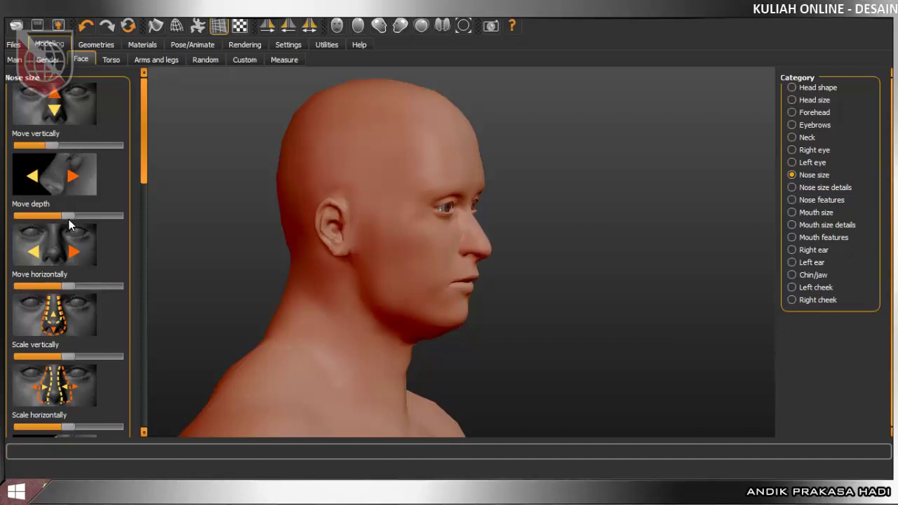
pyautogui.moveTo(69, 216); pyautogui.dragTo(108, 227)
# Step: Set the nose's Move horizontally to about 63%, Scale vertically to about 75% and Scale horizontally to about 37%
pyautogui.moveTo(67, 293); pyautogui.dragTo(58, 294)
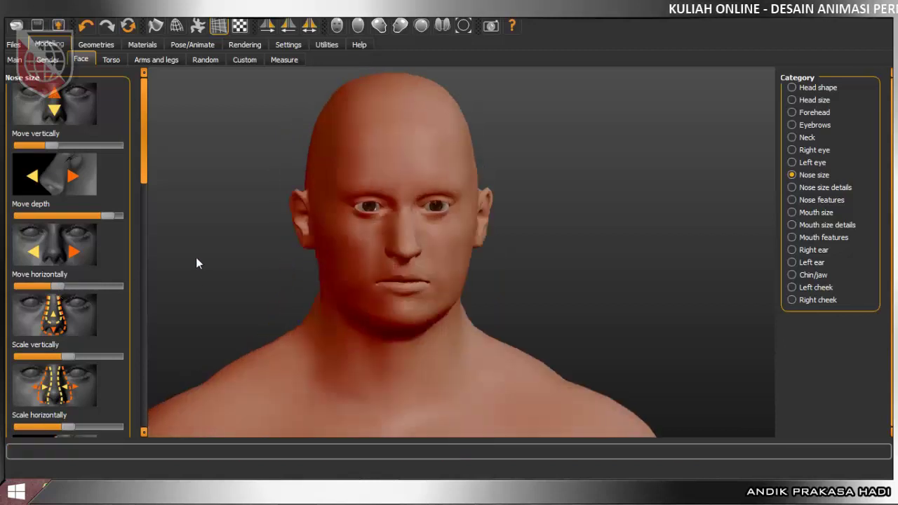
pyautogui.moveTo(61, 294); pyautogui.dragTo(83, 299)
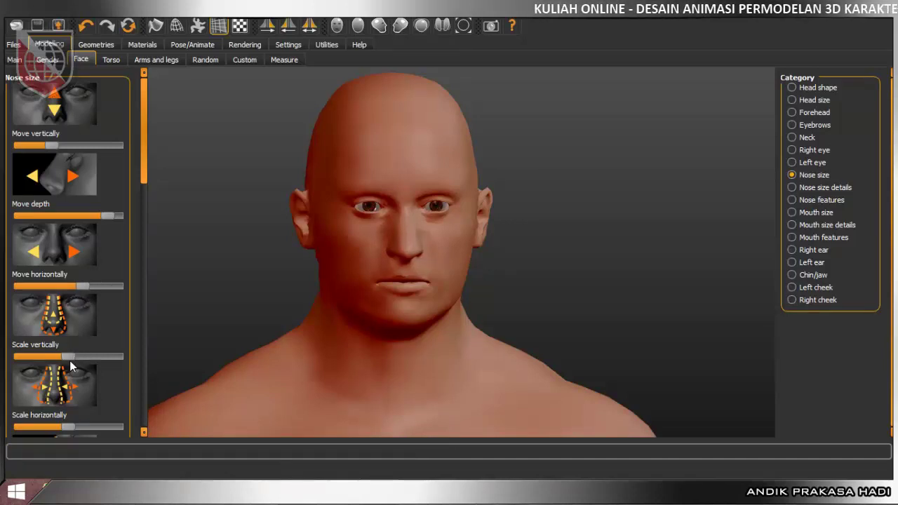
pyautogui.moveTo(61, 361); pyautogui.dragTo(94, 357)
pyautogui.moveTo(71, 427)
pyautogui.mouseDown()
pyautogui.moveTo(46, 427)
pyautogui.moveTo(55, 429)
pyautogui.mouseUp()
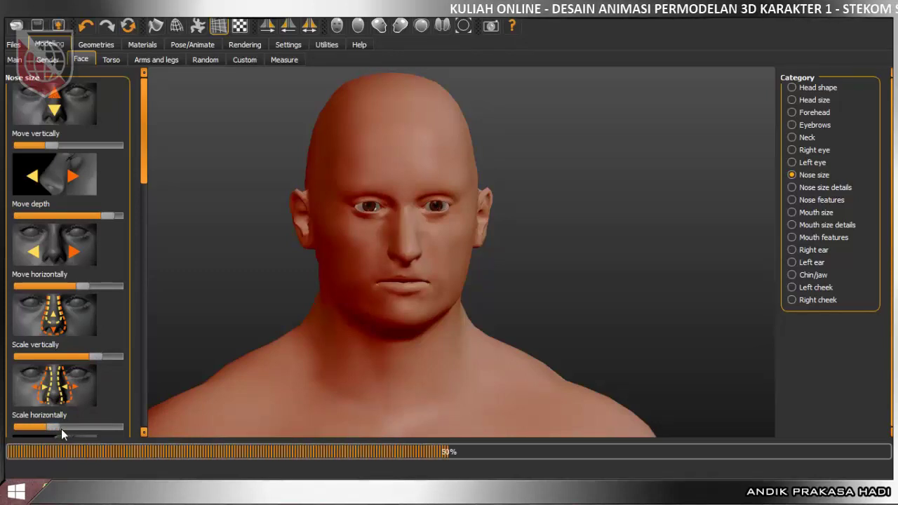
pyautogui.moveTo(381, 301); pyautogui.dragTo(269, 287)
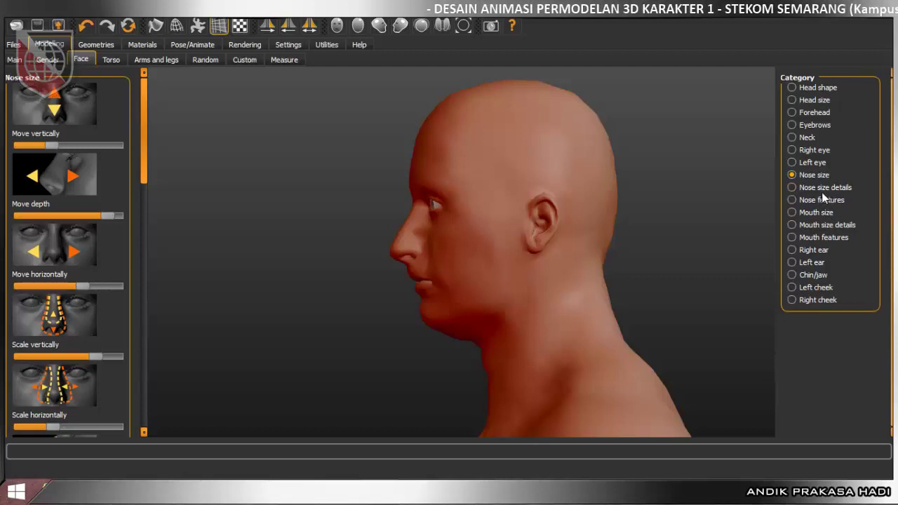
# Step: In the nose size details, set nostrils width to about 64%, tip width 77%, Scale width 1 42% and Scale width 2 60%
pyautogui.click(795, 191)
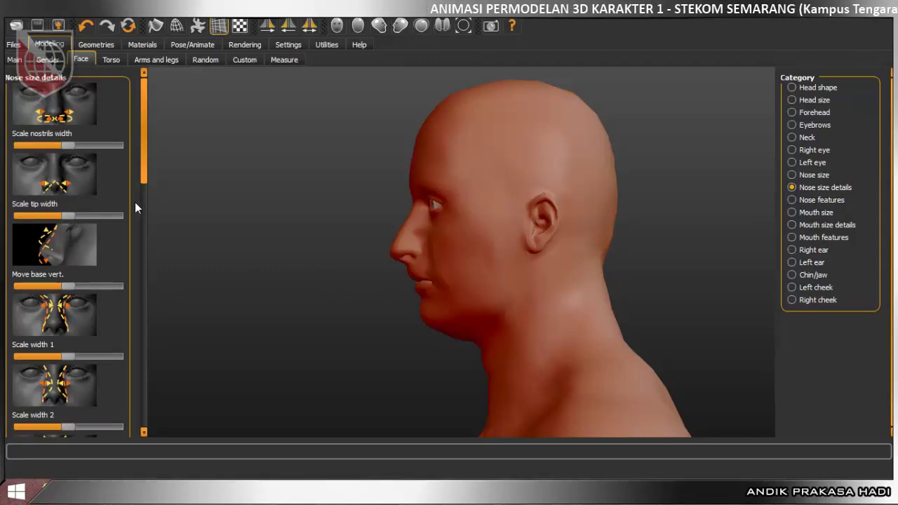
pyautogui.moveTo(339, 248); pyautogui.dragTo(362, 248)
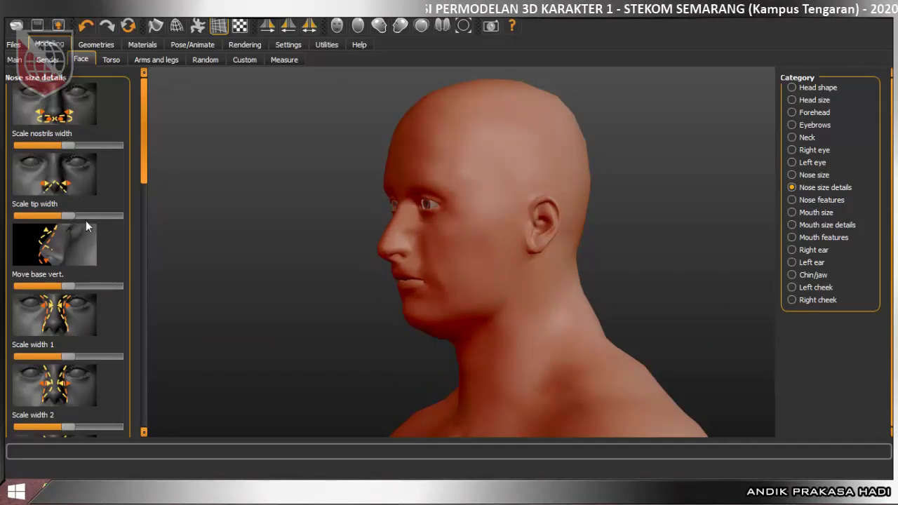
pyautogui.moveTo(73, 217); pyautogui.dragTo(78, 215)
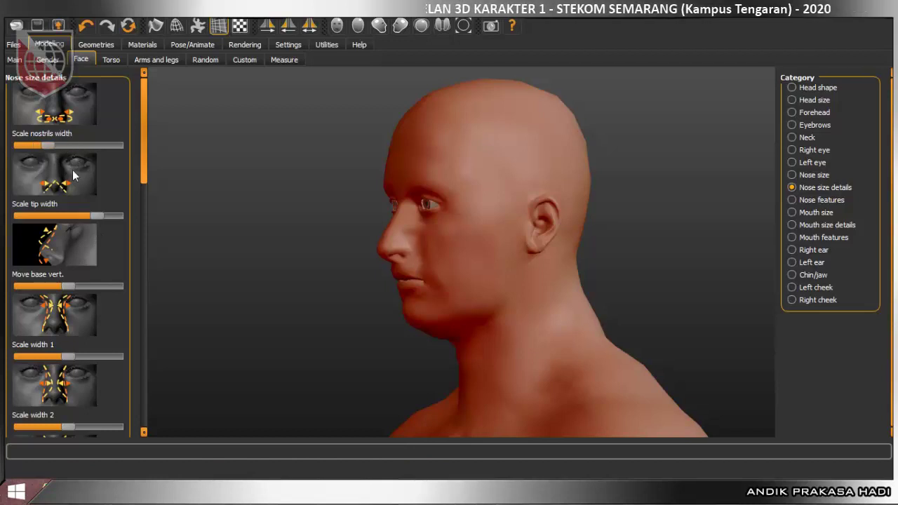
pyautogui.moveTo(67, 357)
pyautogui.mouseDown()
pyautogui.moveTo(44, 356)
pyautogui.moveTo(63, 359)
pyautogui.mouseUp()
pyautogui.moveTo(67, 426); pyautogui.dragTo(74, 426)
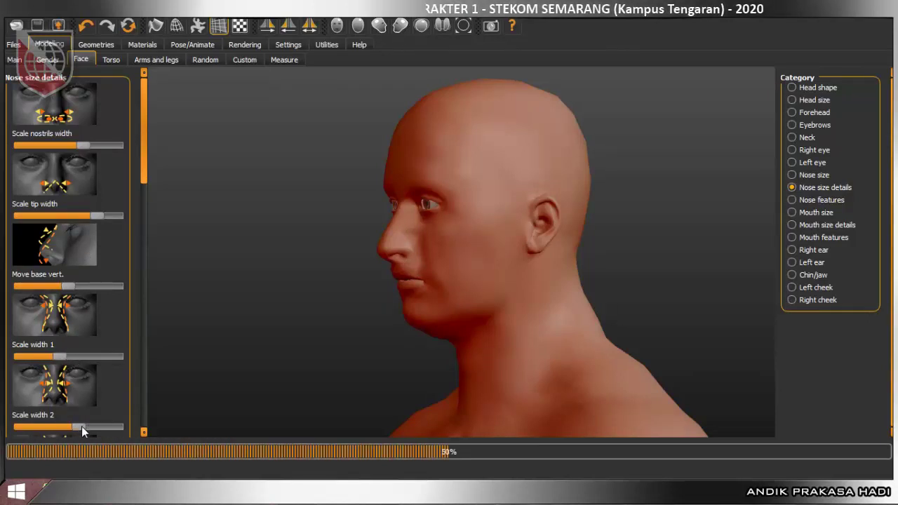
pyautogui.moveTo(427, 243); pyautogui.dragTo(463, 261)
# Step: Zoom out to the upper body and raise the torso's Scale depth to slightly above the middle
pyautogui.scroll(-5, 465, 256)
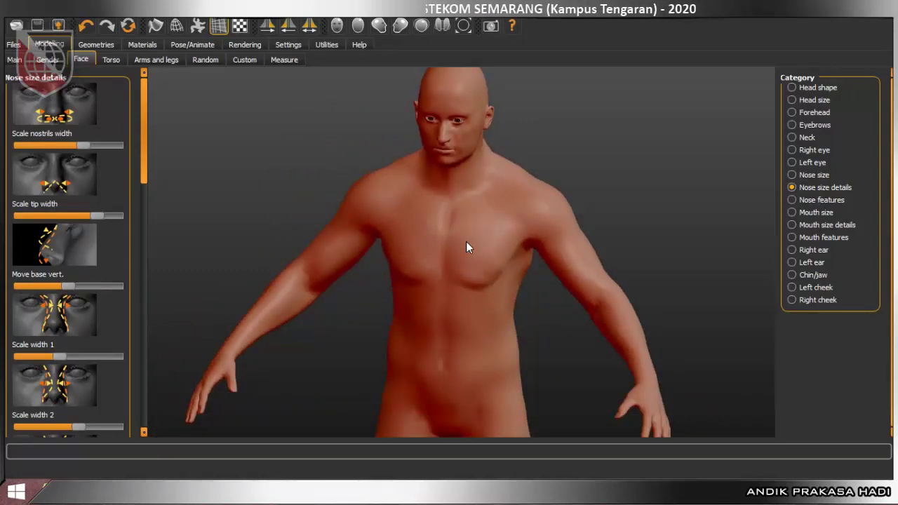
pyautogui.moveTo(475, 249); pyautogui.dragTo(449, 247)
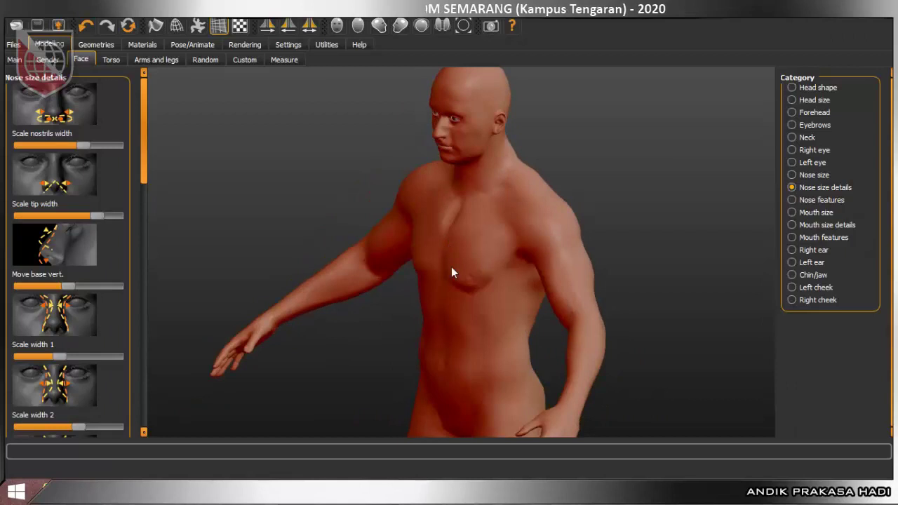
pyautogui.click(112, 61)
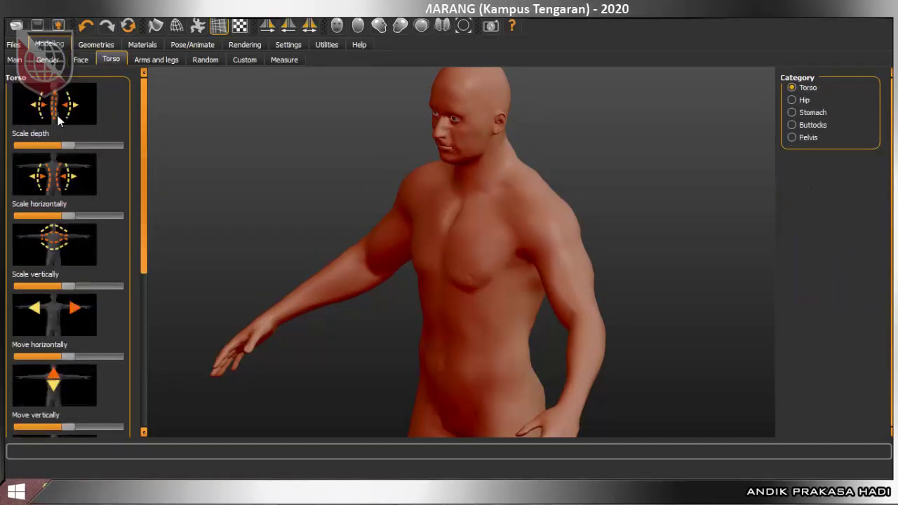
pyautogui.moveTo(329, 187); pyautogui.dragTo(290, 179)
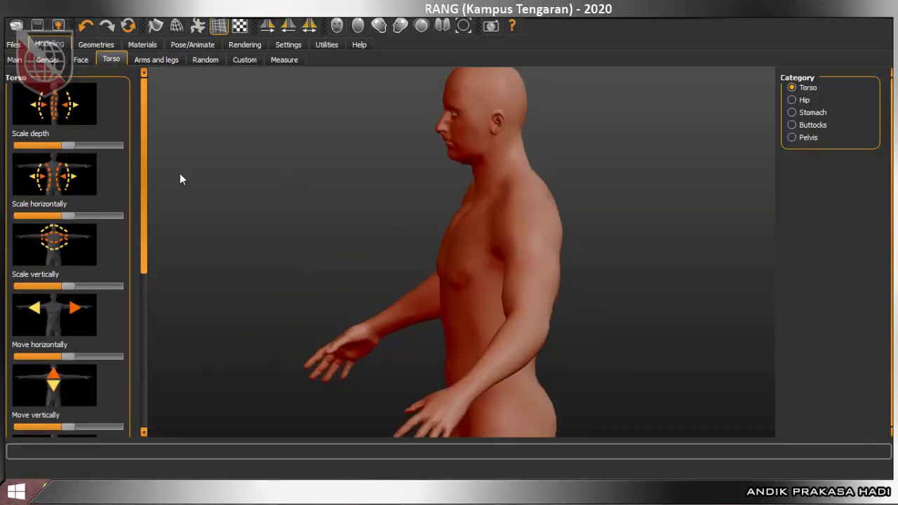
pyautogui.moveTo(68, 146); pyautogui.dragTo(82, 149)
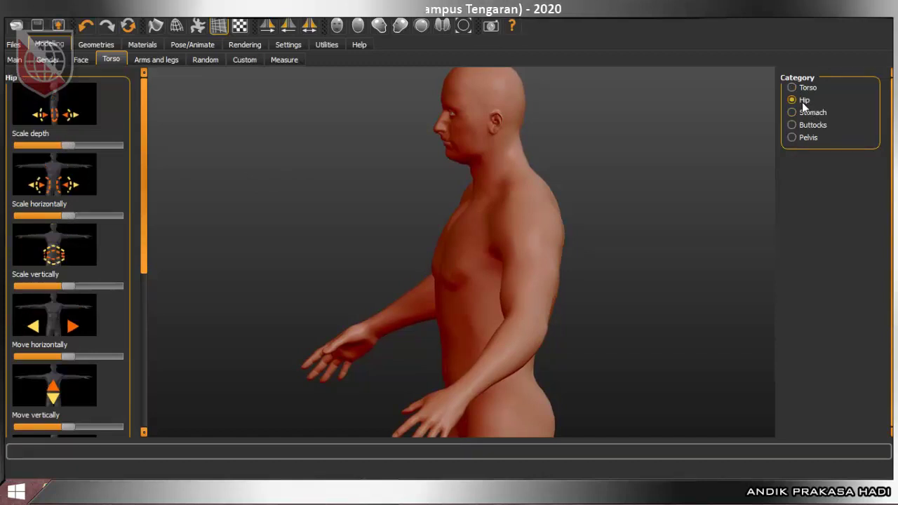
# Step: Raise the hip's Scale depth and Scale horizontally to about 70%, checking the waist from the front and side
pyautogui.moveTo(351, 234); pyautogui.dragTo(460, 309)
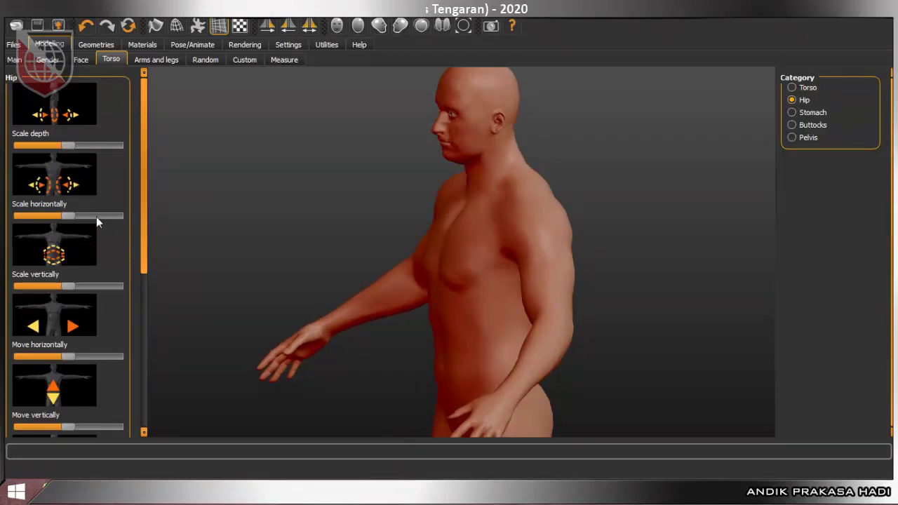
pyautogui.moveTo(68, 147); pyautogui.dragTo(77, 152)
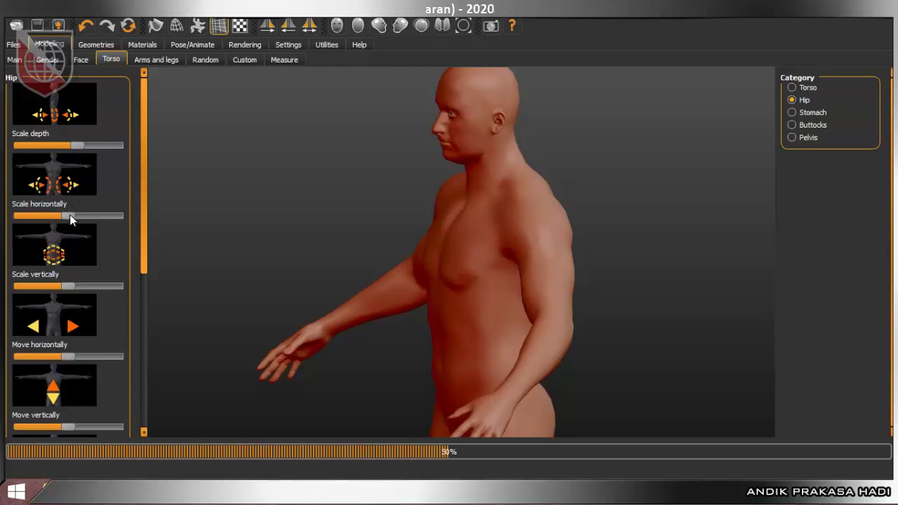
pyautogui.moveTo(70, 214); pyautogui.dragTo(81, 219)
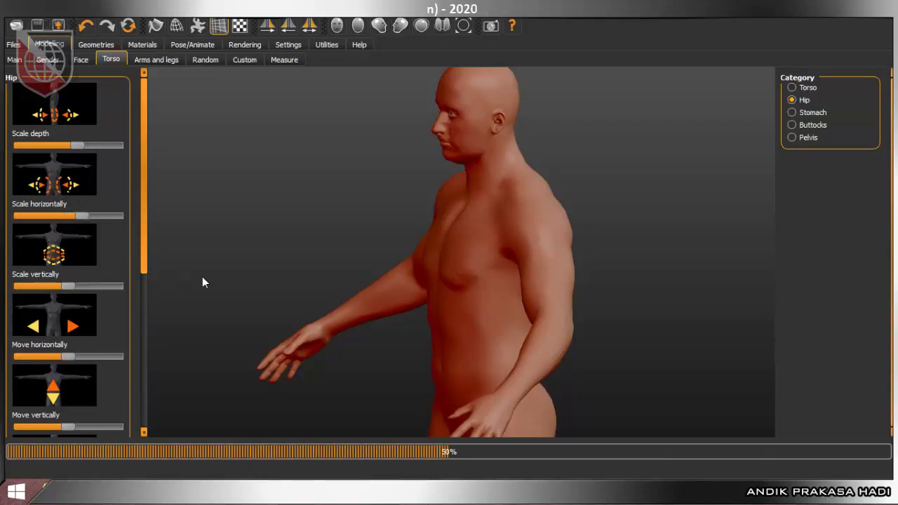
pyautogui.moveTo(238, 267); pyautogui.dragTo(145, 229)
pyautogui.moveTo(76, 145)
pyautogui.mouseDown()
pyautogui.moveTo(59, 152)
pyautogui.moveTo(89, 148)
pyautogui.mouseUp()
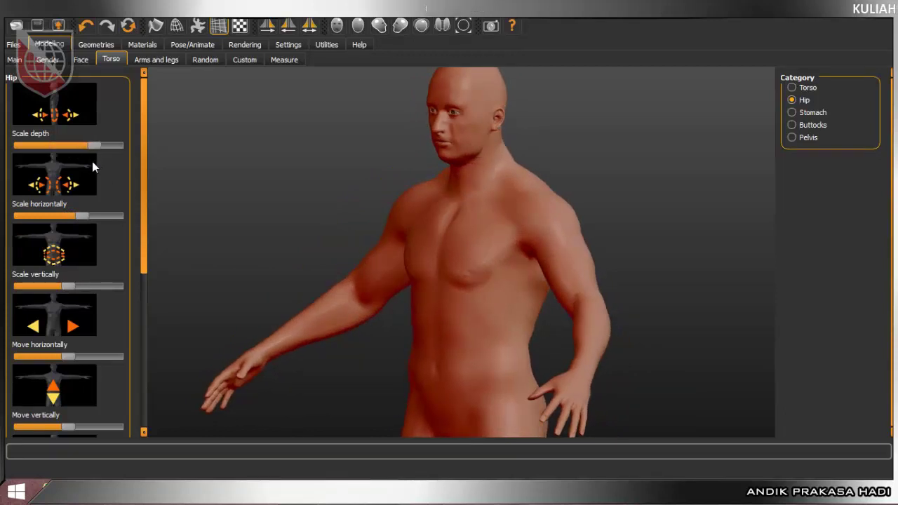
pyautogui.moveTo(83, 216)
pyautogui.mouseDown()
pyautogui.moveTo(99, 220)
pyautogui.moveTo(76, 227)
pyautogui.moveTo(90, 225)
pyautogui.mouseUp()
pyautogui.moveTo(283, 241); pyautogui.dragTo(330, 245)
pyautogui.moveTo(88, 217)
pyautogui.mouseDown()
pyautogui.moveTo(71, 216)
pyautogui.moveTo(96, 223)
pyautogui.mouseUp()
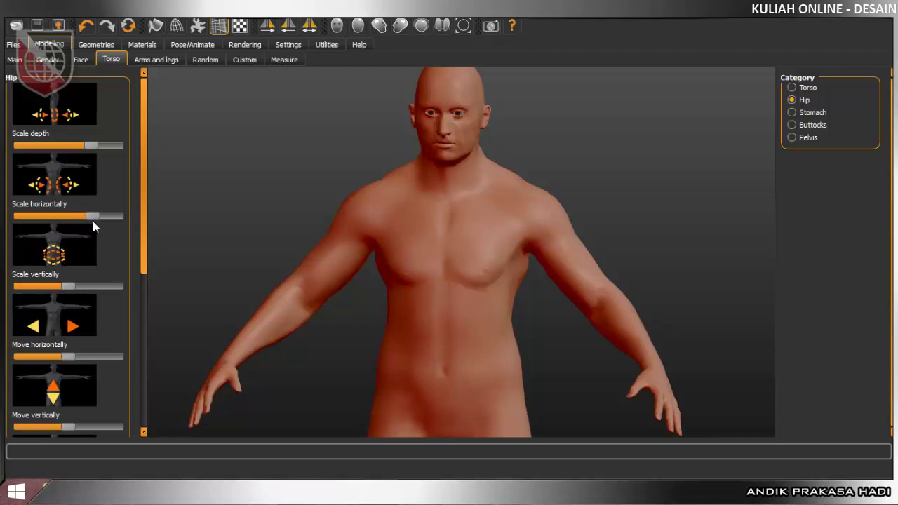
# Step: Raise the hip's Scale vertically to about 62% and Move horizontally to about 58%, and lower Move vertically slightly below the middle
pyautogui.moveTo(72, 285)
pyautogui.mouseDown()
pyautogui.moveTo(111, 287)
pyautogui.moveTo(40, 283)
pyautogui.moveTo(89, 288)
pyautogui.mouseUp()
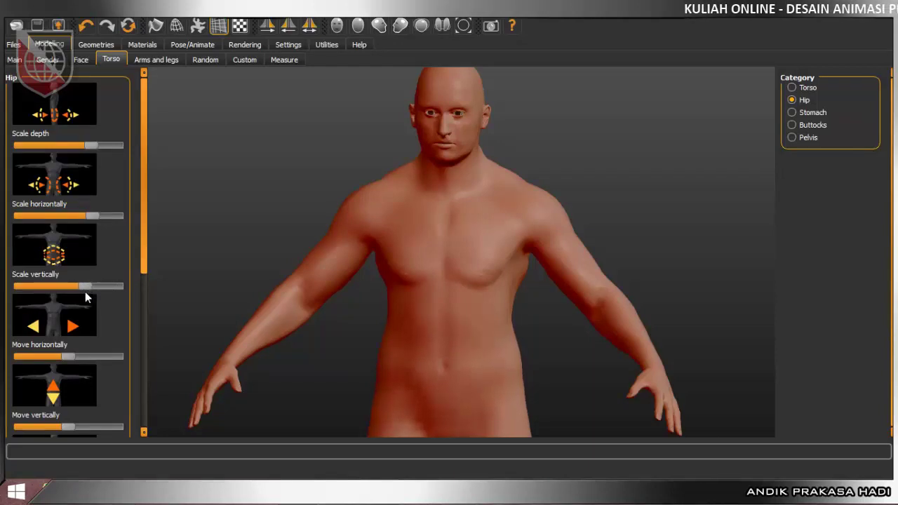
pyautogui.moveTo(411, 310); pyautogui.dragTo(376, 310)
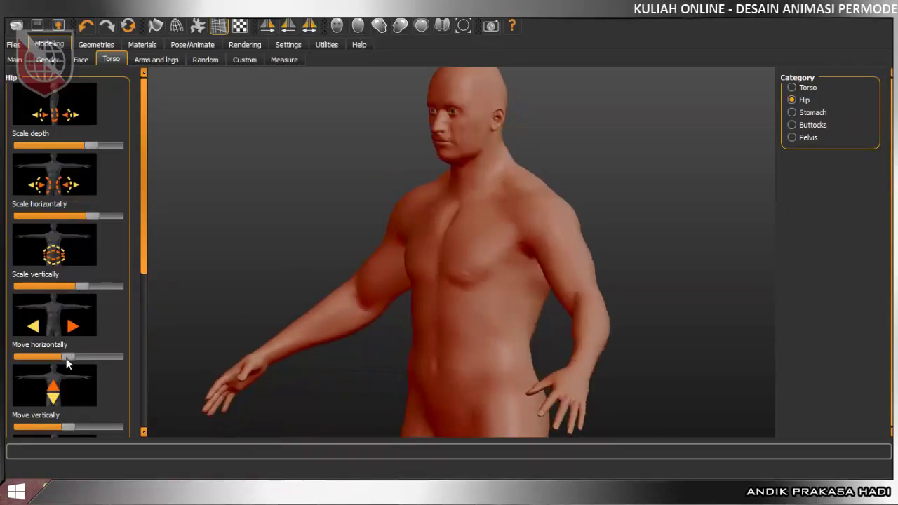
pyautogui.moveTo(223, 313)
pyautogui.mouseDown()
pyautogui.moveTo(297, 303)
pyautogui.moveTo(231, 327)
pyautogui.mouseUp()
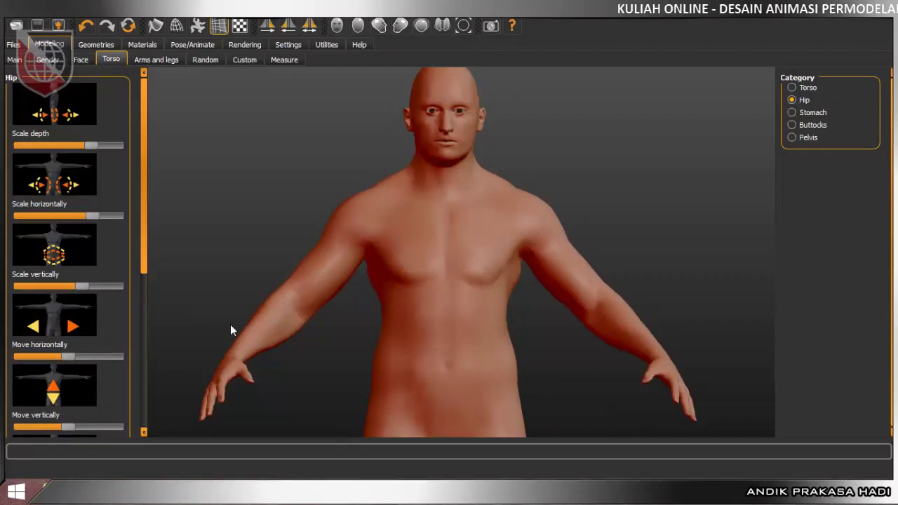
pyautogui.moveTo(70, 357)
pyautogui.mouseDown()
pyautogui.moveTo(96, 360)
pyautogui.moveTo(68, 365)
pyautogui.moveTo(78, 364)
pyautogui.mouseUp()
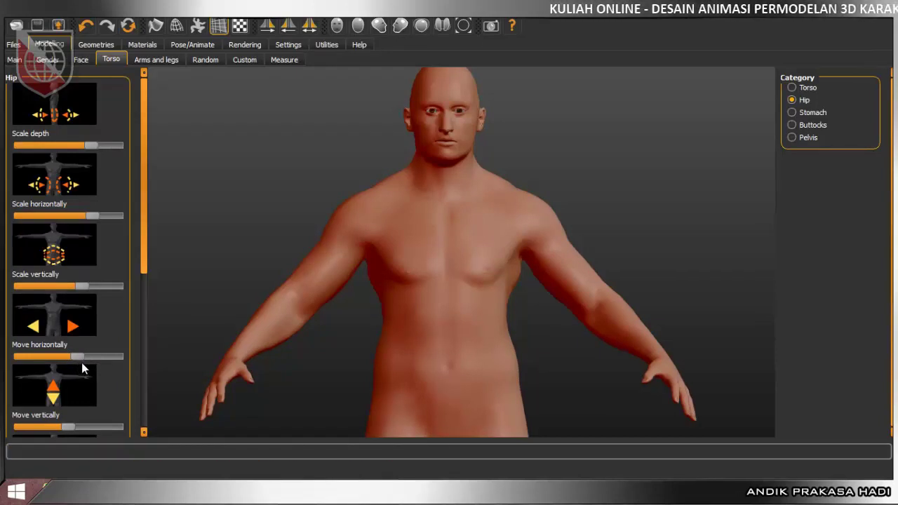
pyautogui.moveTo(67, 429)
pyautogui.mouseDown()
pyautogui.moveTo(86, 428)
pyautogui.moveTo(65, 428)
pyautogui.mouseUp()
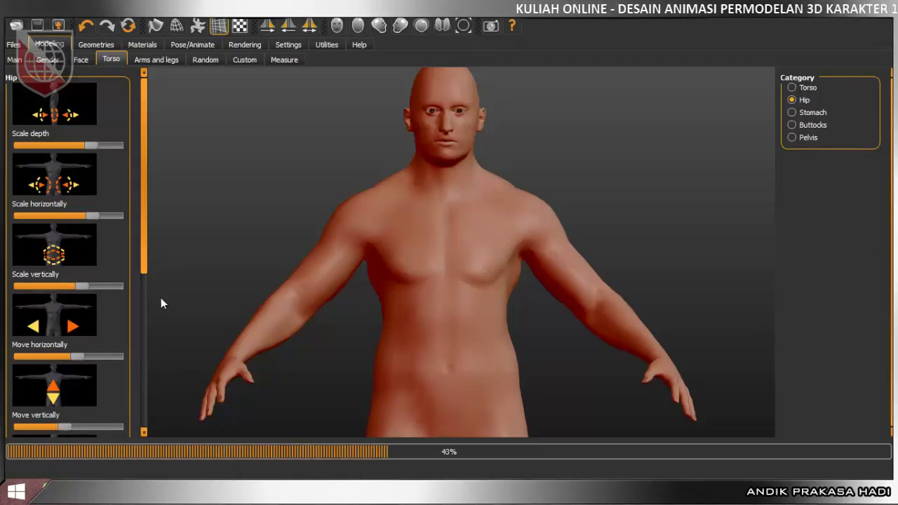
# Step: Raise the hip's Move depth to about 64% while viewing the body from the side, and check the torso
pyautogui.moveTo(143, 268); pyautogui.dragTo(143, 314)
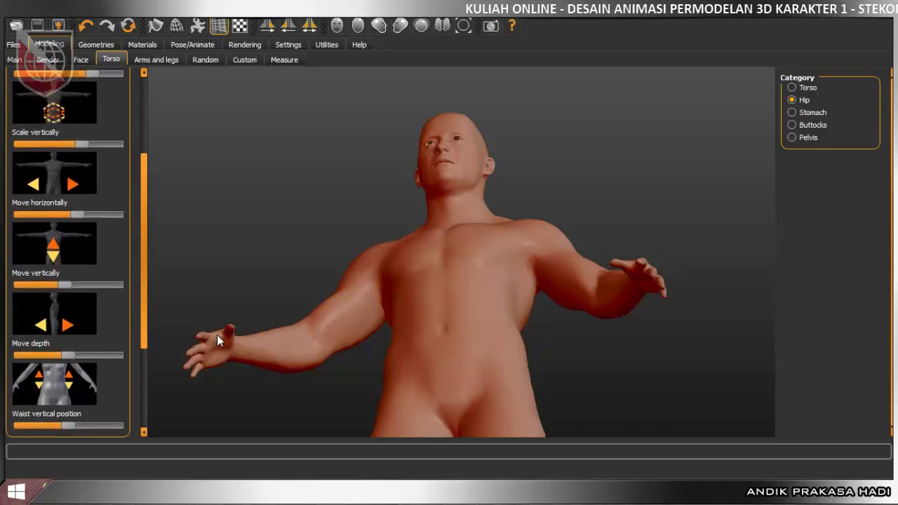
pyautogui.moveTo(280, 345); pyautogui.dragTo(430, 397)
pyautogui.scroll(3, 429, 400)
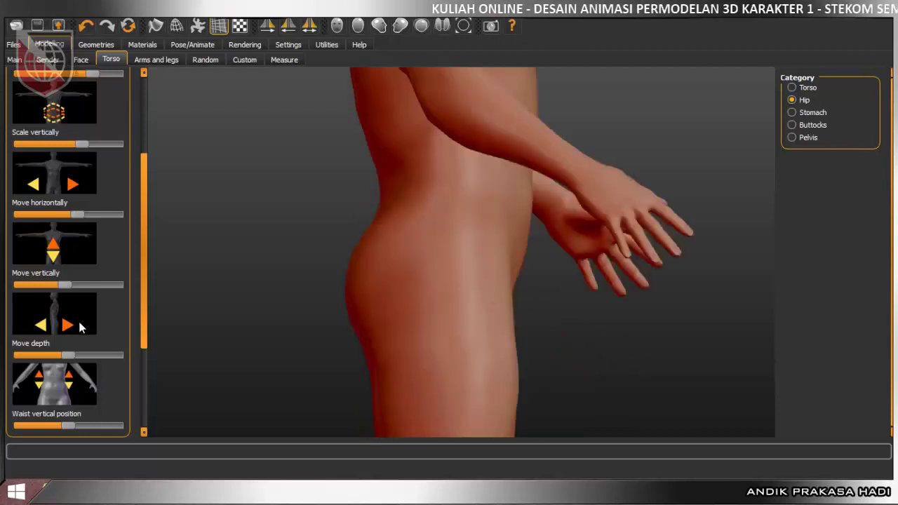
pyautogui.moveTo(67, 355); pyautogui.dragTo(84, 379)
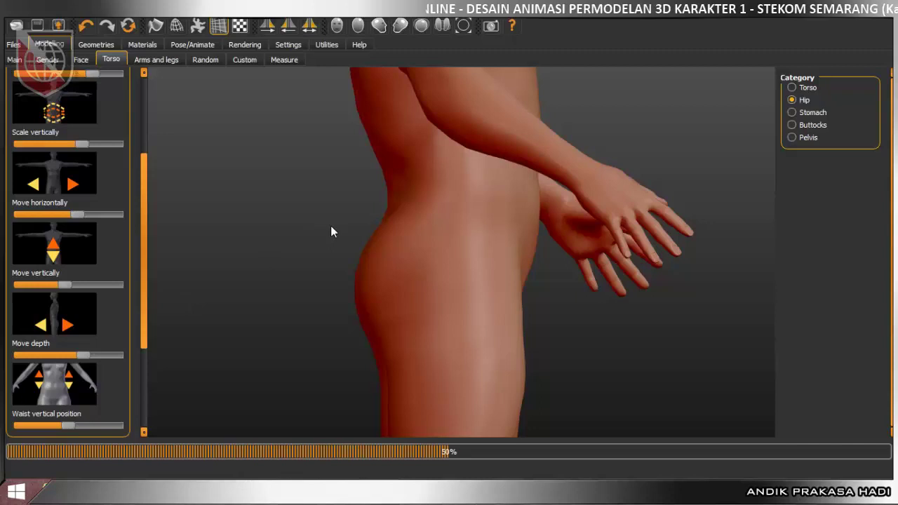
pyautogui.moveTo(280, 287); pyautogui.dragTo(573, 211)
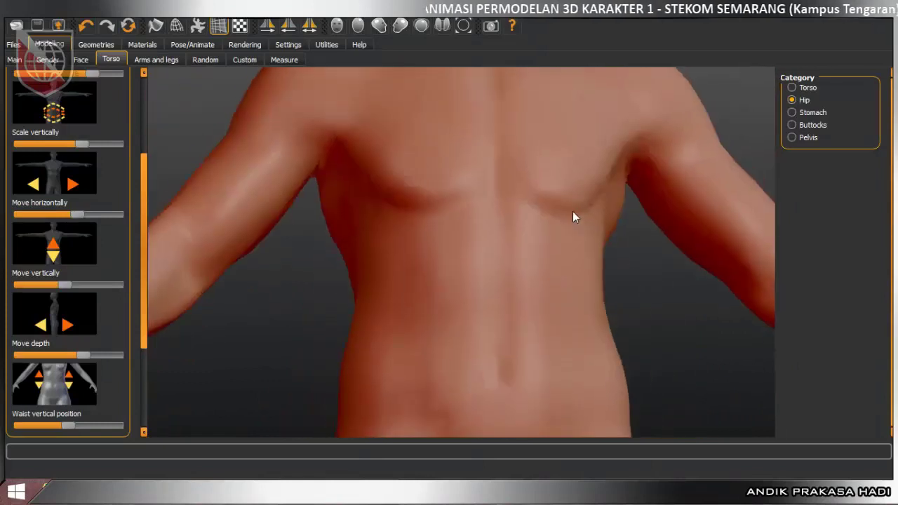
# Step: Raise the stomach's Navel position to about 76% and lower its Navel bump to about 41%
pyautogui.click(813, 112)
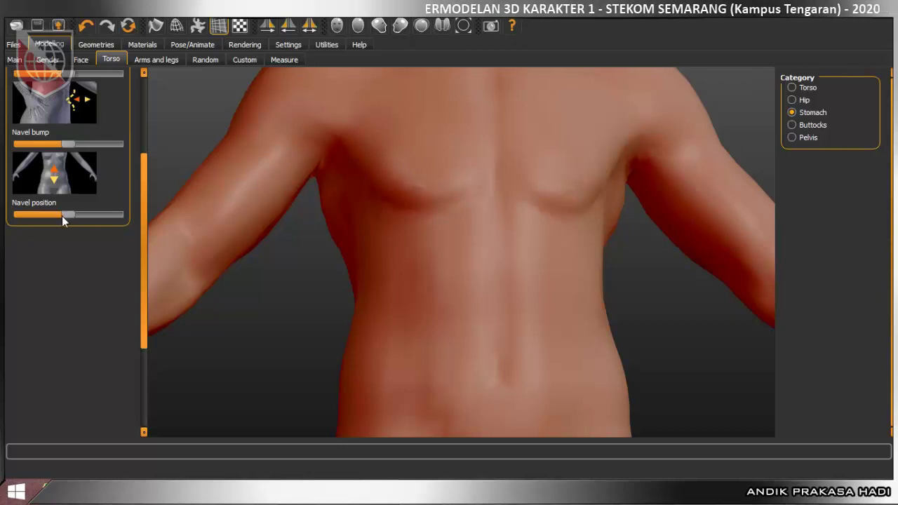
pyautogui.moveTo(89, 217)
pyautogui.mouseDown()
pyautogui.moveTo(123, 221)
pyautogui.moveTo(94, 215)
pyautogui.mouseUp()
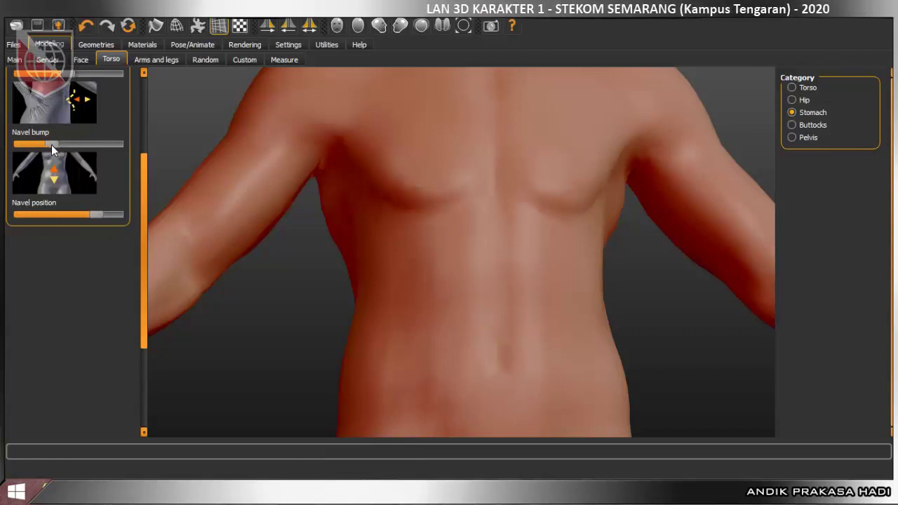
pyautogui.moveTo(52, 144); pyautogui.dragTo(61, 169)
# Step: Lower the stomach's Muscular tone to about 41%, raise Pregnancy shape to about 58%, and check the belly from several angles
pyautogui.moveTo(141, 178); pyautogui.dragTo(139, 117)
pyautogui.moveTo(59, 126); pyautogui.dragTo(116, 127)
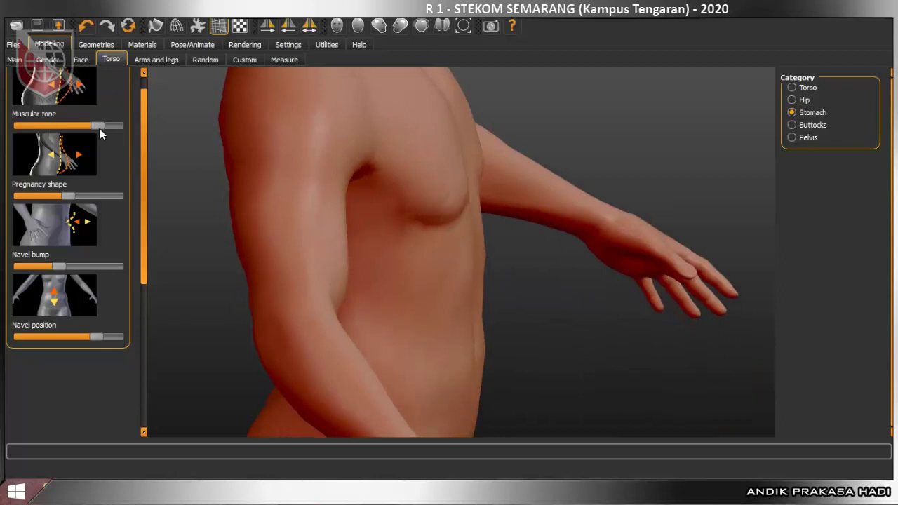
pyautogui.moveTo(100, 129); pyautogui.dragTo(62, 157)
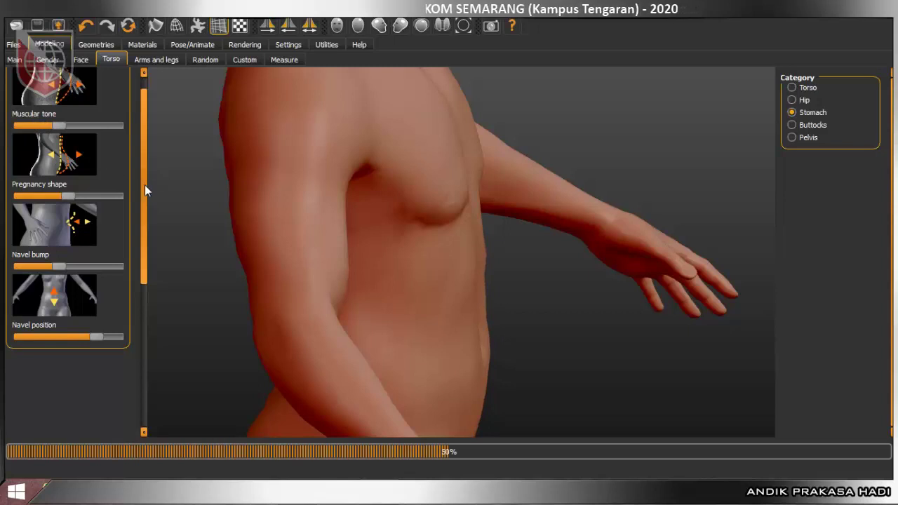
pyautogui.scroll(1, 144, 185)
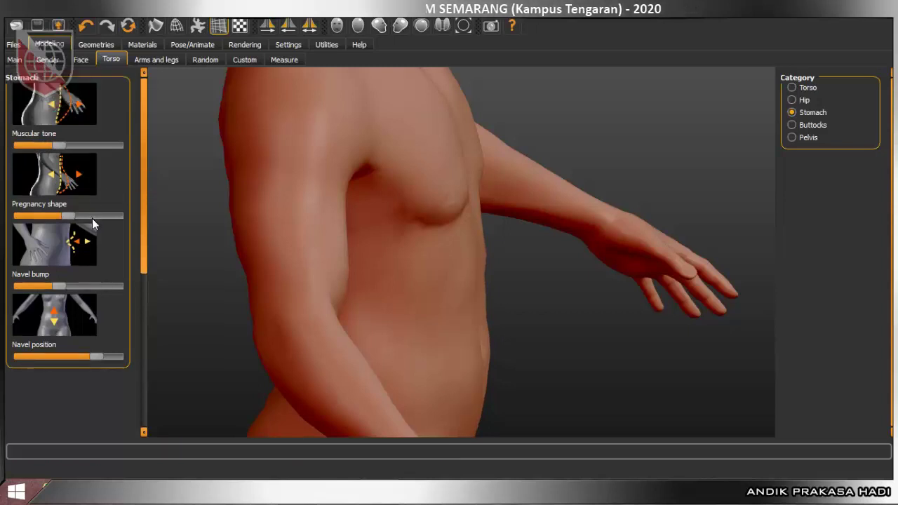
pyautogui.moveTo(68, 216); pyautogui.dragTo(77, 236)
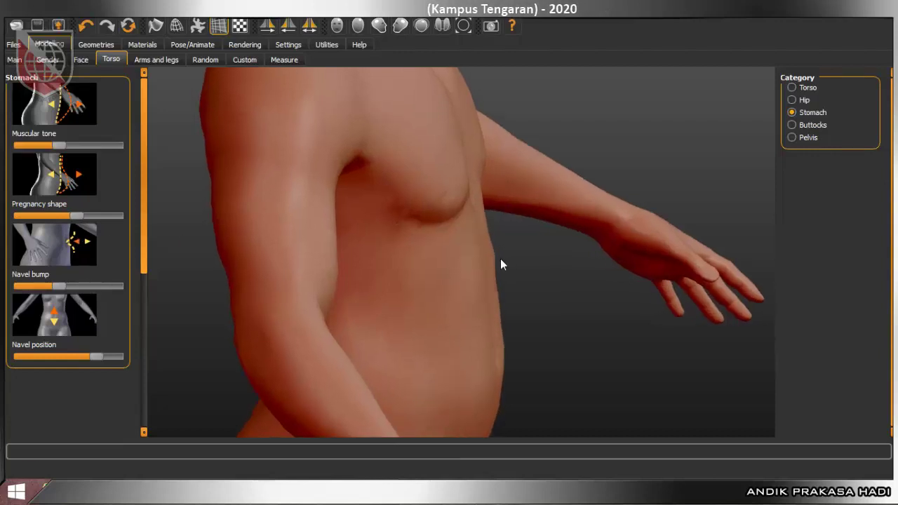
pyautogui.scroll(3, 497, 254)
pyautogui.scroll(-9, 496, 248)
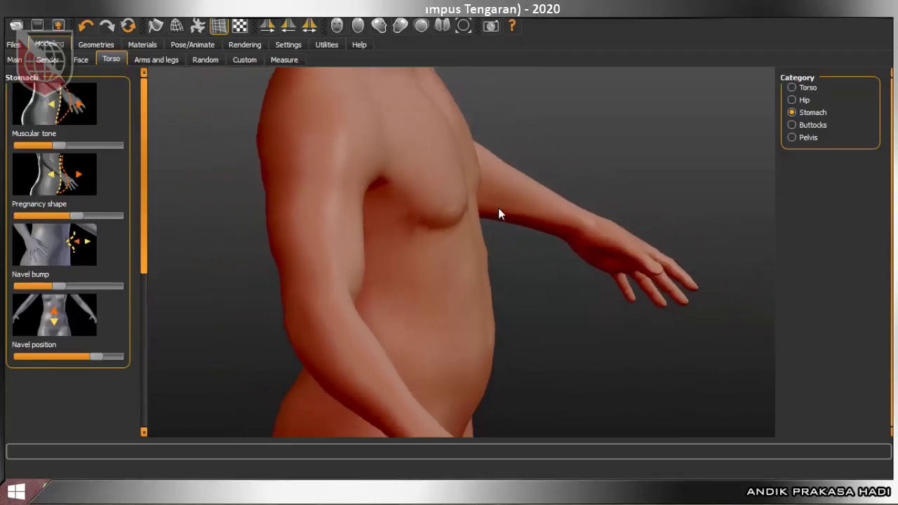
pyautogui.scroll(-10, 498, 209)
pyautogui.moveTo(503, 200); pyautogui.dragTo(333, 200)
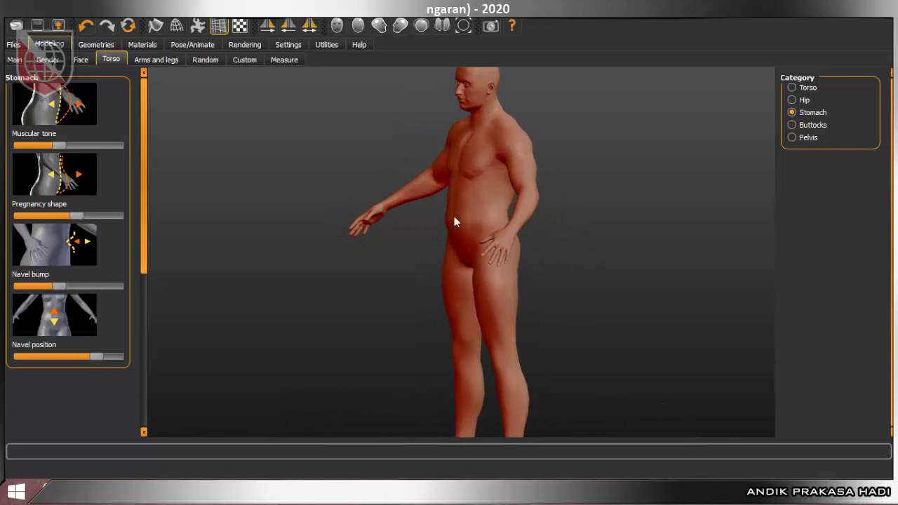
# Step: Lower the Buttocks volume to about 38% while viewing the body from the side
pyautogui.click(818, 124)
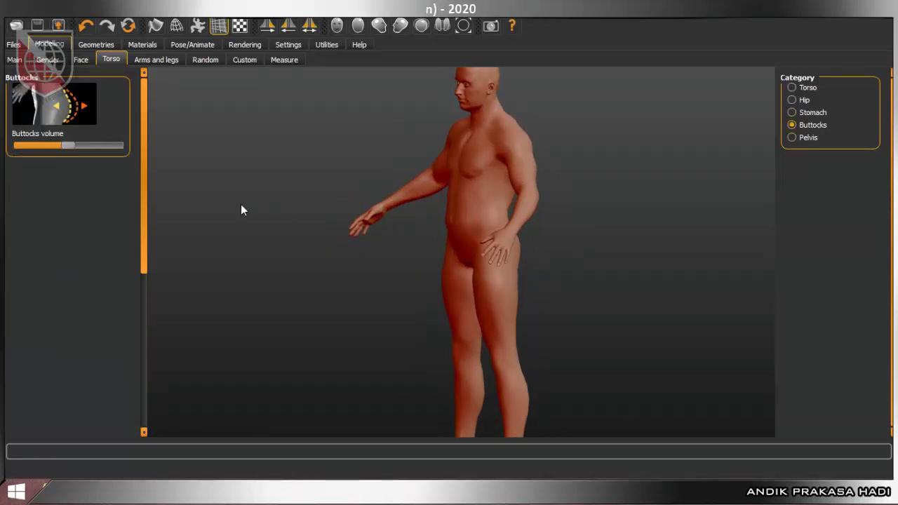
pyautogui.moveTo(517, 256); pyautogui.dragTo(479, 258)
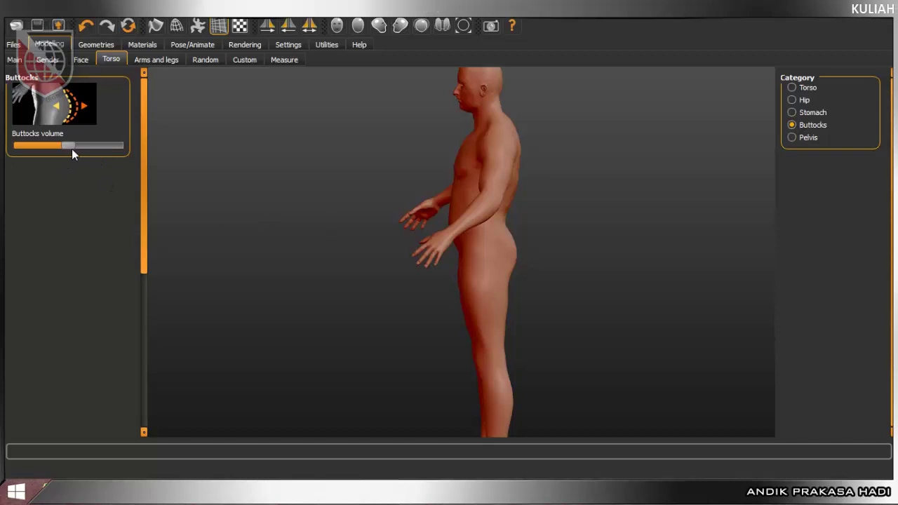
pyautogui.moveTo(87, 148); pyautogui.dragTo(55, 152)
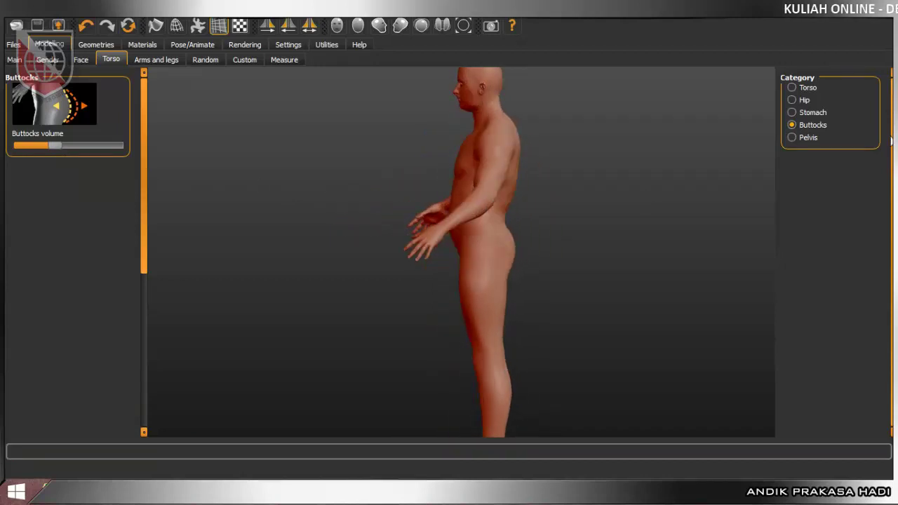
# Step: Raise the torso's Move depth to about 70% and check the body from the front
pyautogui.click(808, 89)
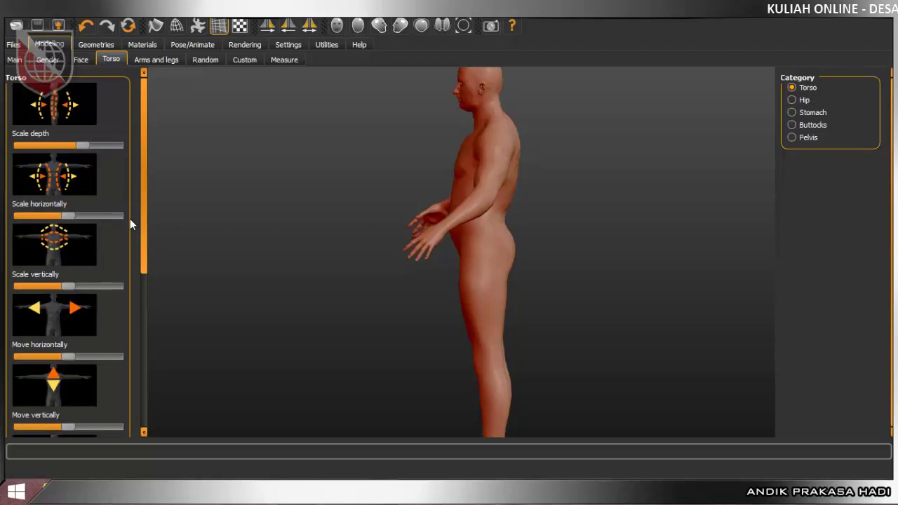
pyautogui.moveTo(141, 219); pyautogui.dragTo(149, 350)
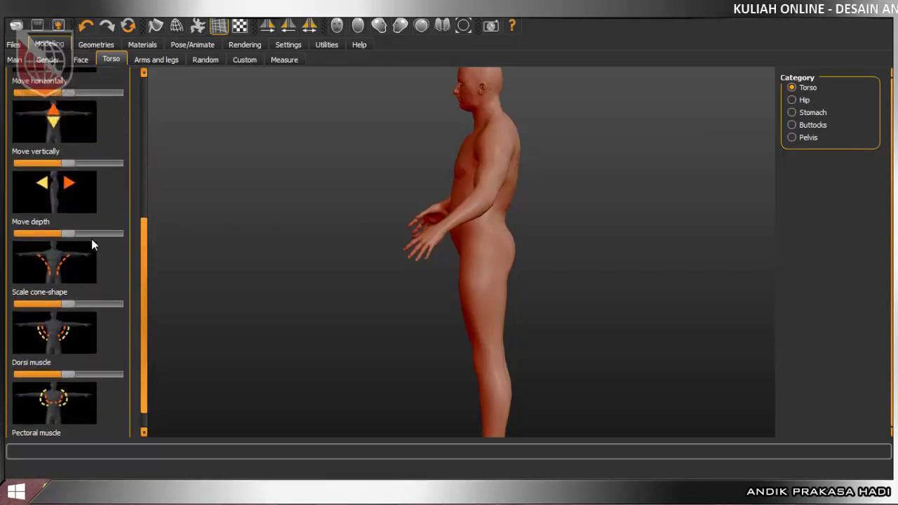
pyautogui.moveTo(67, 235); pyautogui.dragTo(91, 246)
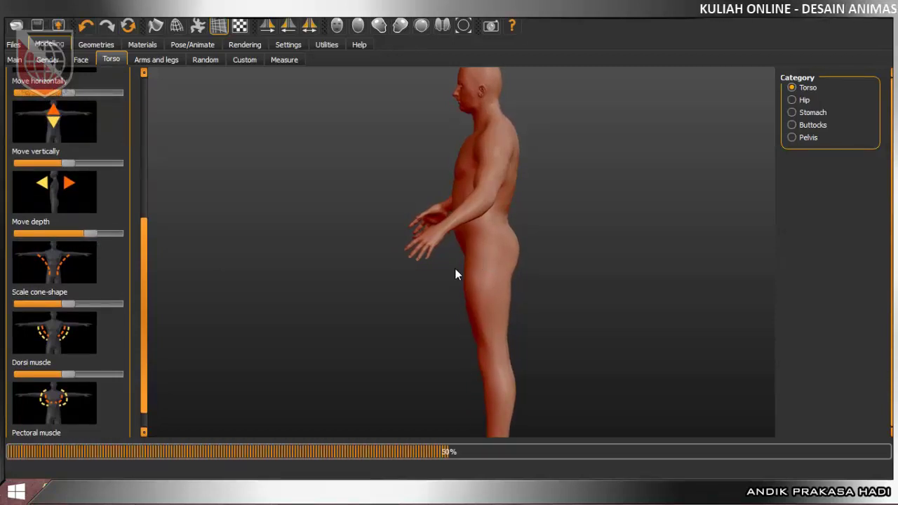
pyautogui.moveTo(411, 278); pyautogui.dragTo(499, 241)
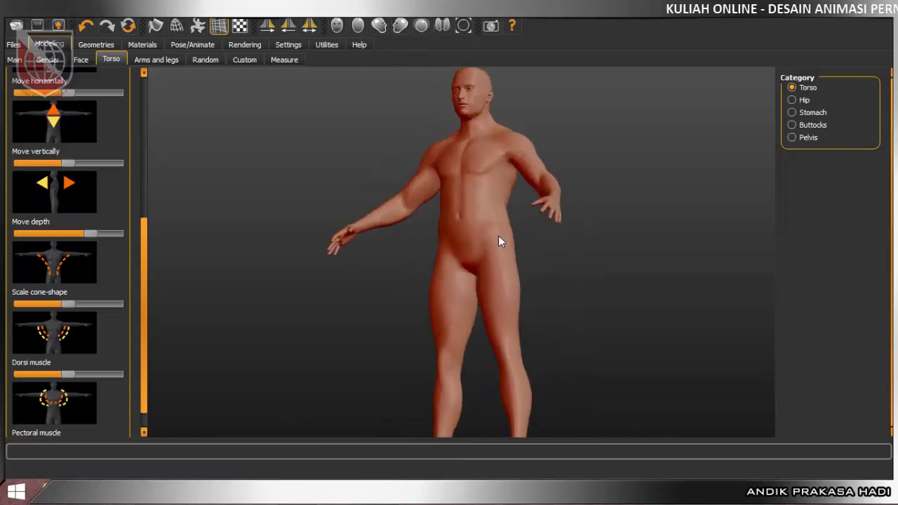
# Step: Raise Shoulder muscle mass to about 65% on the left shoulder and about 63% on the right shoulder
pyautogui.click(171, 60)
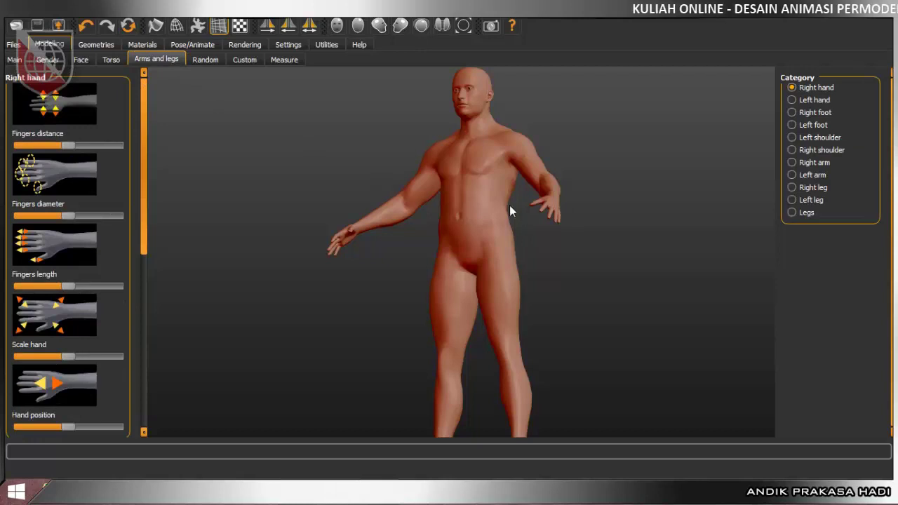
pyautogui.moveTo(509, 205); pyautogui.dragTo(523, 239)
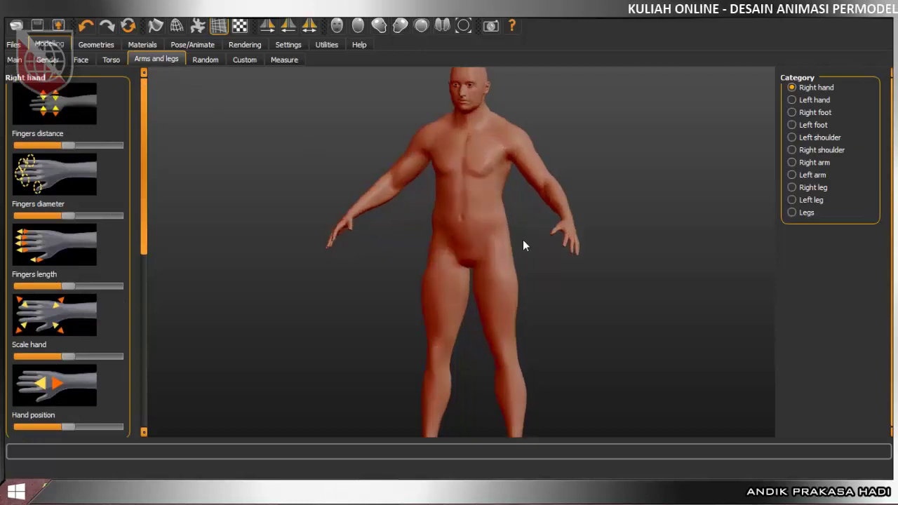
pyautogui.click(837, 141)
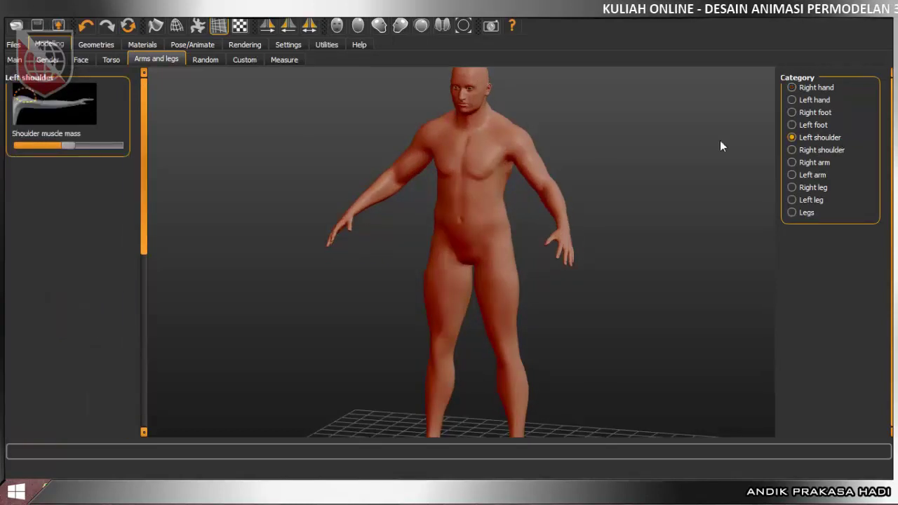
pyautogui.click(82, 149)
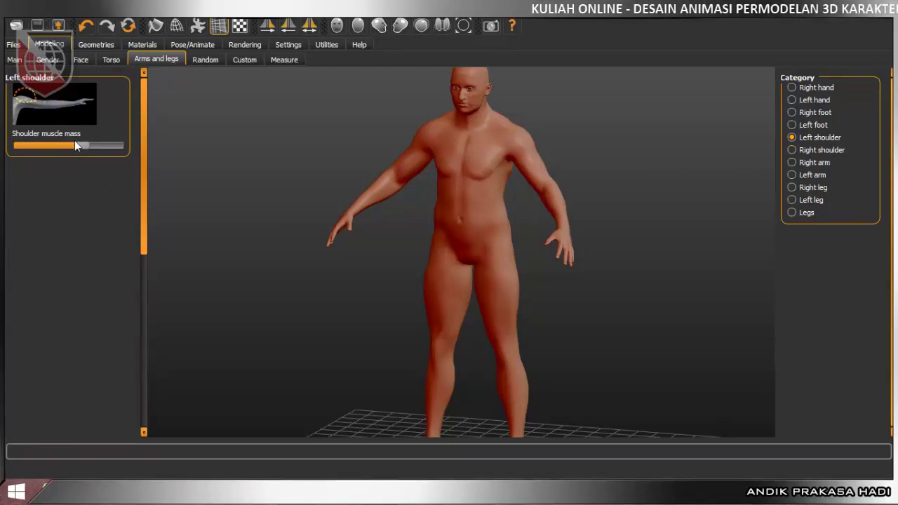
pyautogui.click(818, 149)
pyautogui.moveTo(73, 147); pyautogui.dragTo(80, 150)
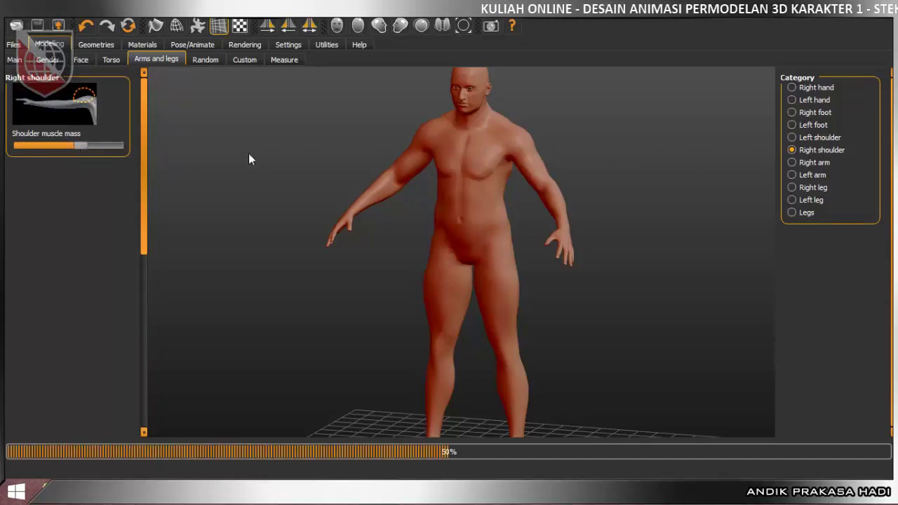
pyautogui.moveTo(508, 154); pyautogui.dragTo(398, 142)
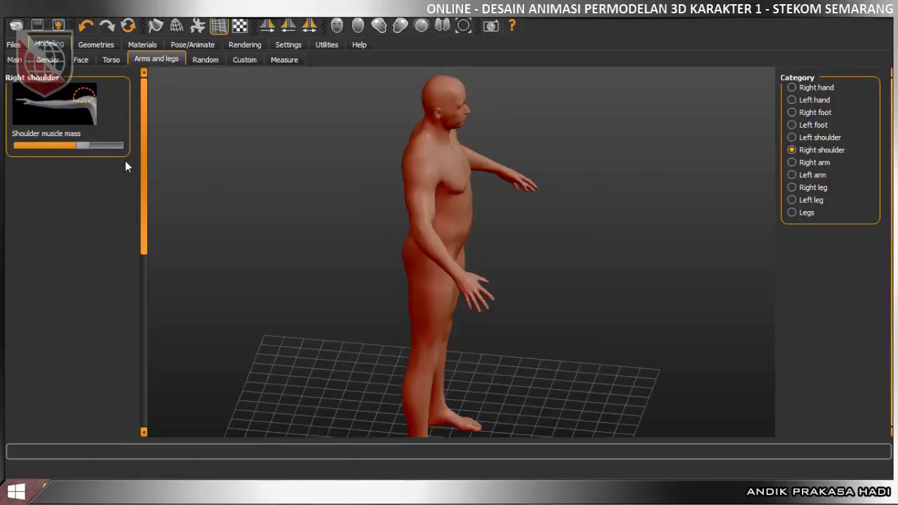
# Step: Raise Lowerarm thickness 1 to about 89% on the right arm and about 85% on the left arm
pyautogui.click(808, 165)
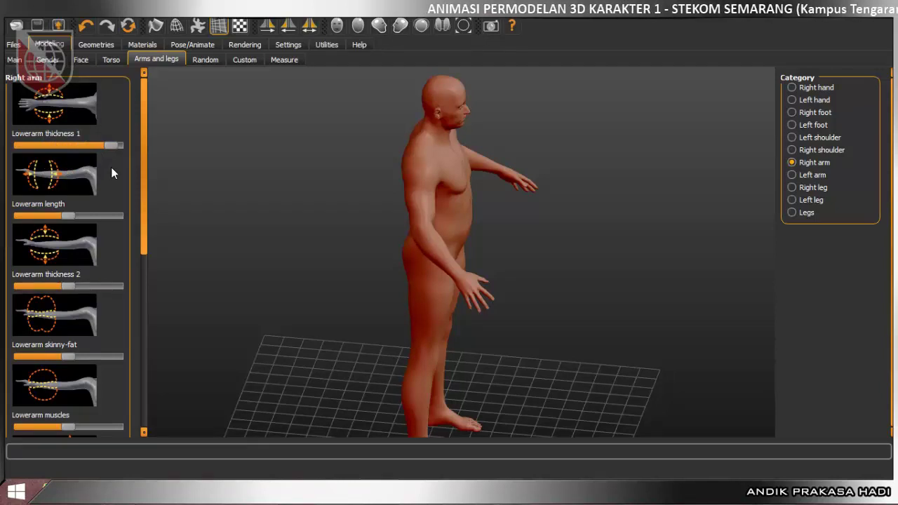
pyautogui.click(814, 175)
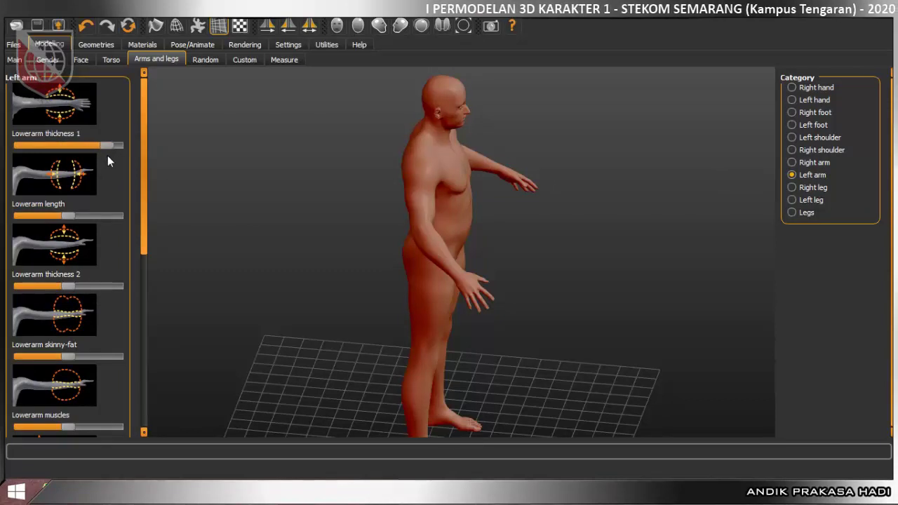
pyautogui.moveTo(485, 209); pyautogui.dragTo(404, 178)
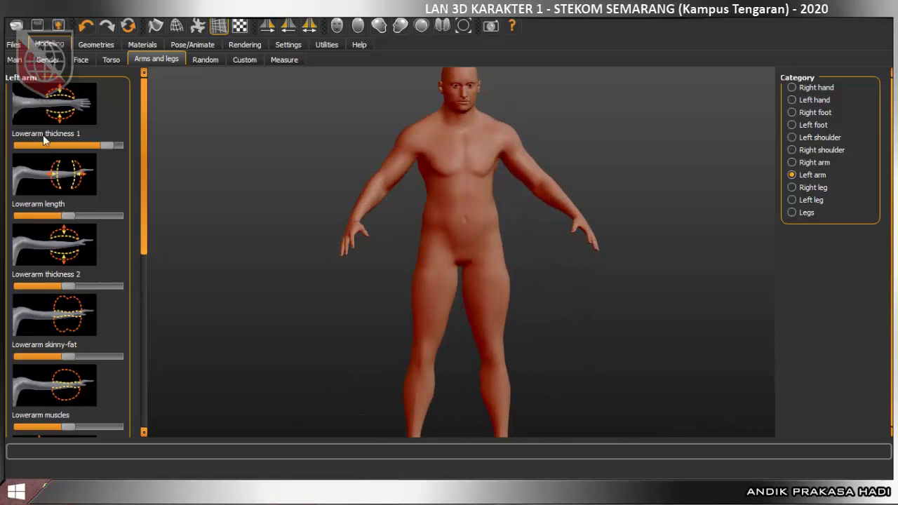
# Step: Raise the character's Age in the main macro settings to about 61%
pyautogui.click(50, 64)
pyautogui.click(22, 63)
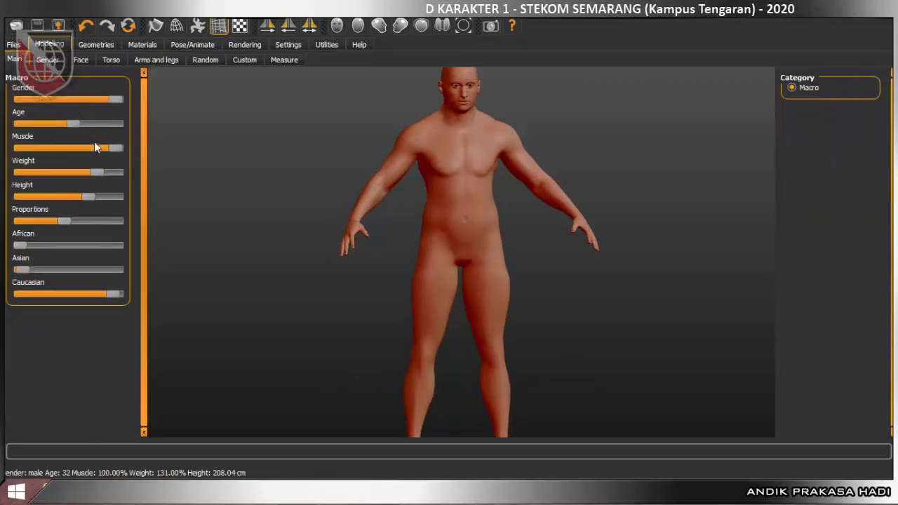
pyautogui.click(79, 124)
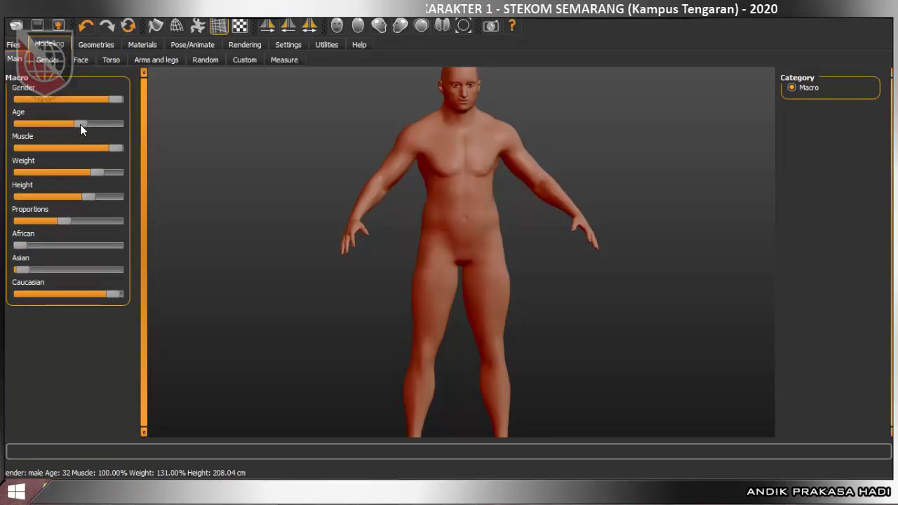
pyautogui.click(82, 61)
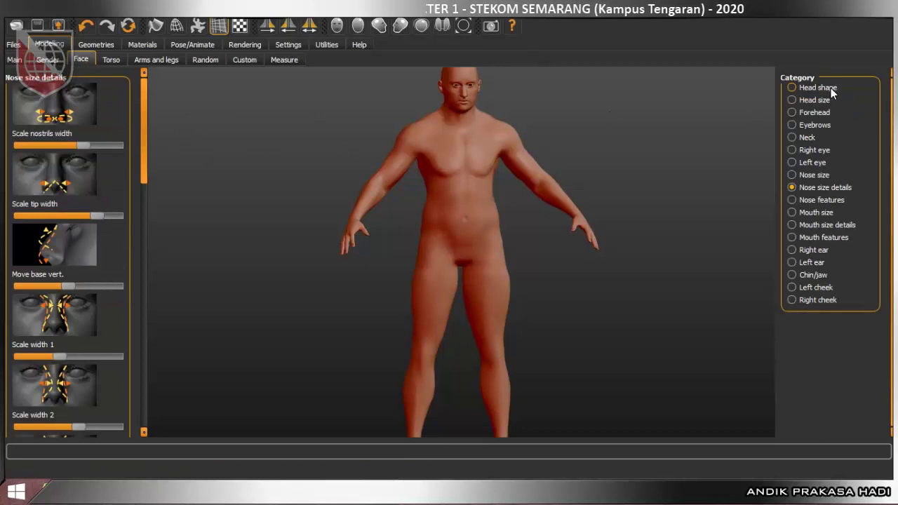
pyautogui.click(793, 87)
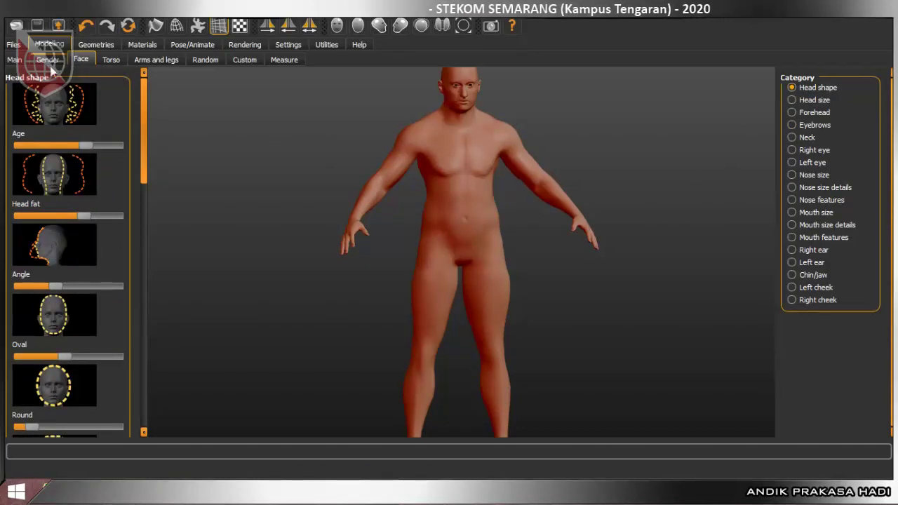
pyautogui.click(167, 61)
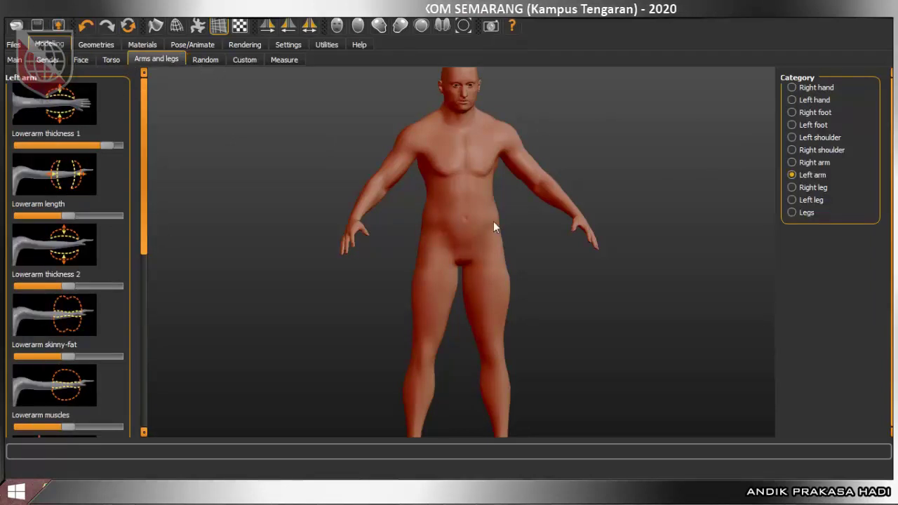
pyautogui.moveTo(482, 224); pyautogui.dragTo(464, 221)
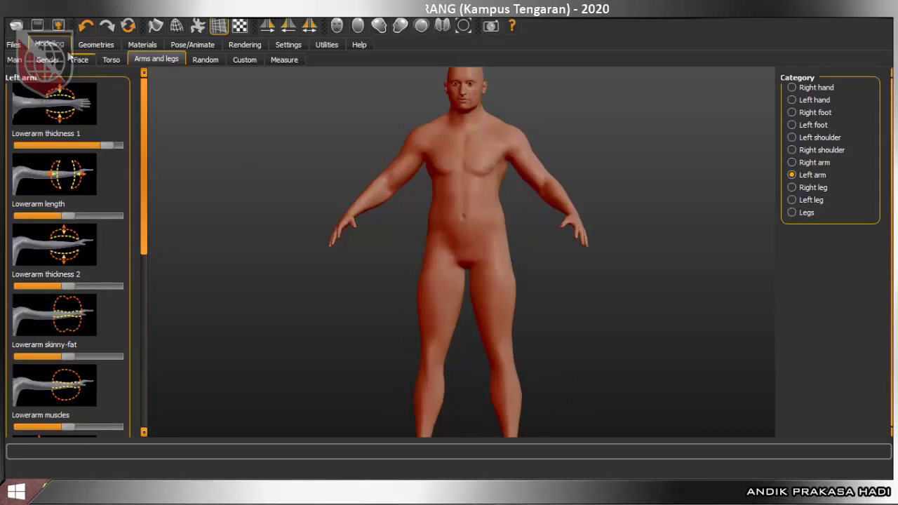
# Step: Export the character as a Wavefront obj named objBaru.obj, with feet on ground and decimeter scale units
pyautogui.click(14, 45)
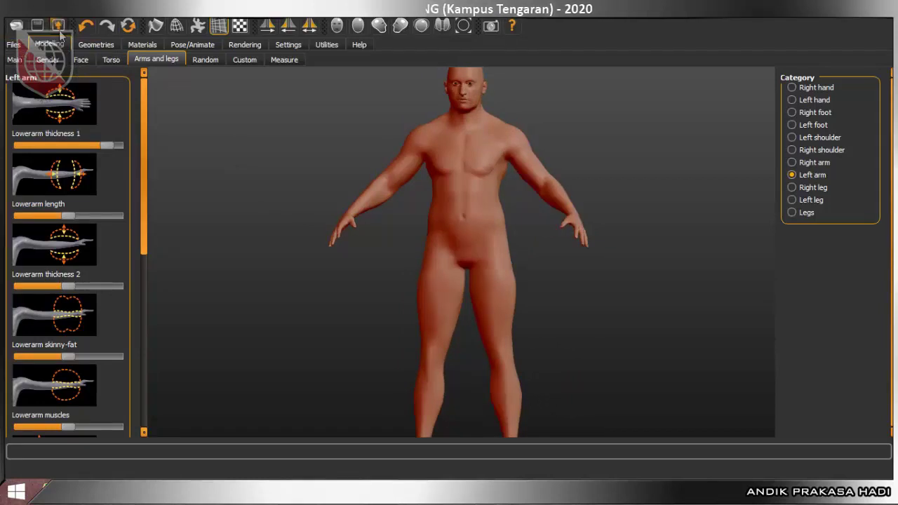
pyautogui.click(78, 59)
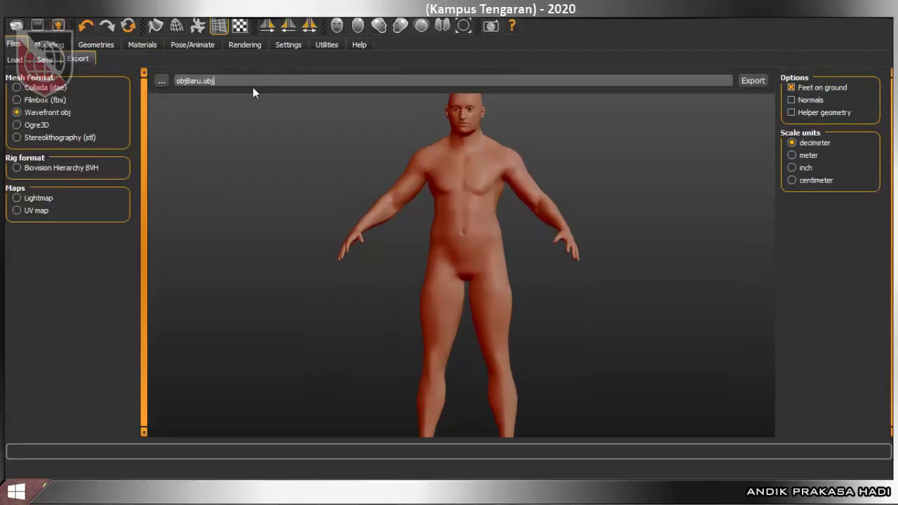
pyautogui.click(753, 81)
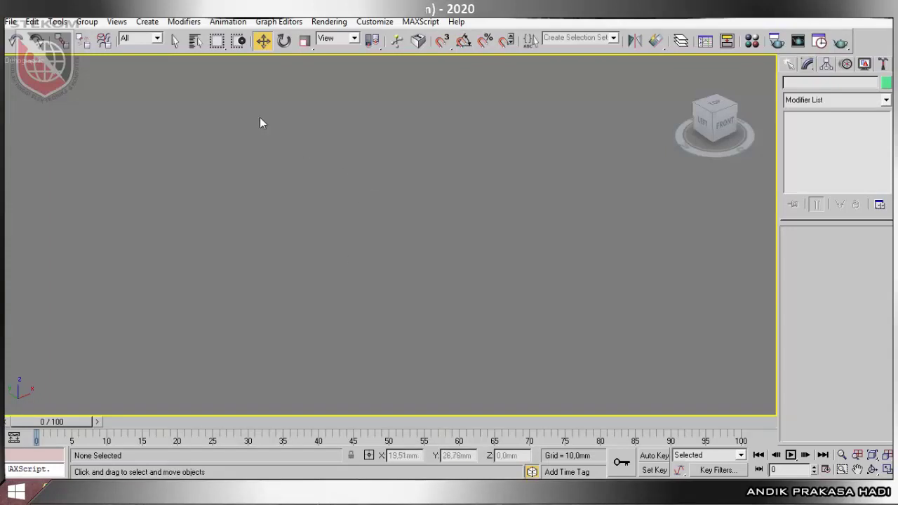
# Step: Import objBaru.obj from the makehuman folder into the empty 3ds Max scene using the default OBJ import options
pyautogui.click(11, 22)
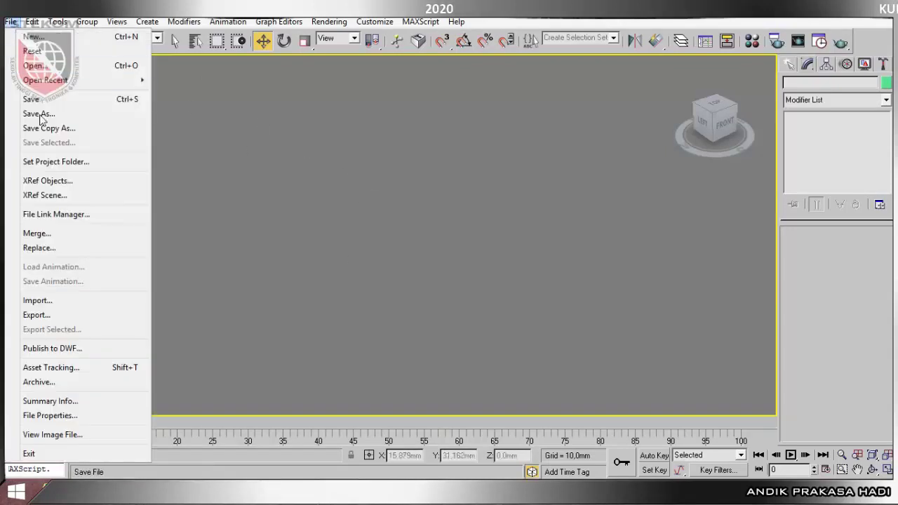
pyautogui.click(62, 303)
pyautogui.click(200, 147)
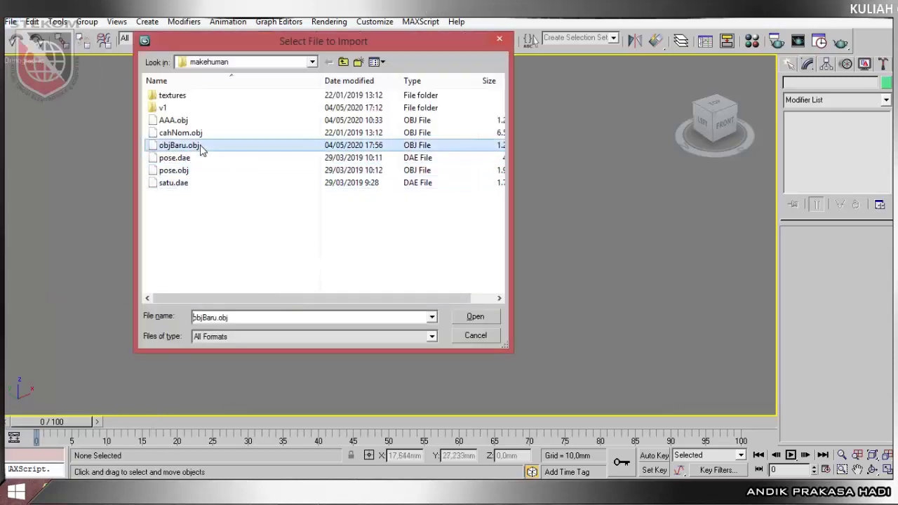
pyautogui.click(476, 317)
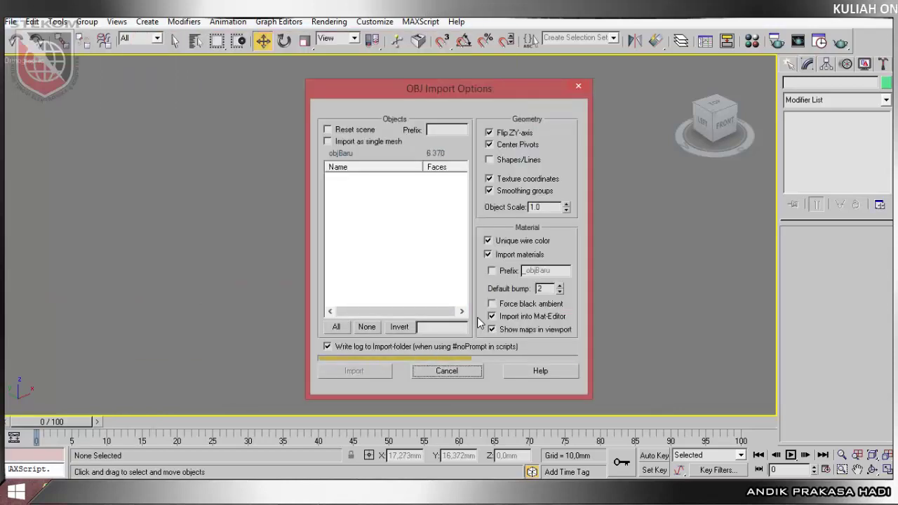
pyautogui.click(371, 370)
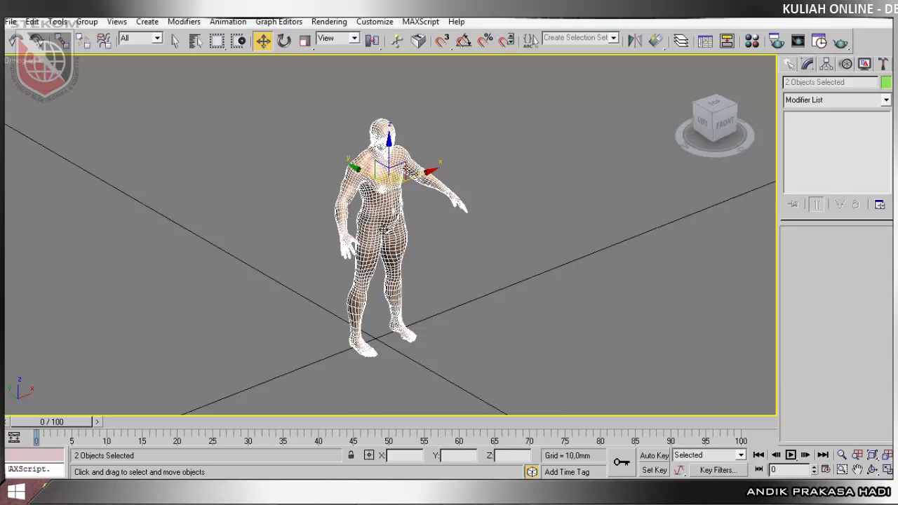
# Step: Move the imported figure a short distance away from the grid origin across the ground plane
pyautogui.moveTo(385, 230); pyautogui.dragTo(371, 206)
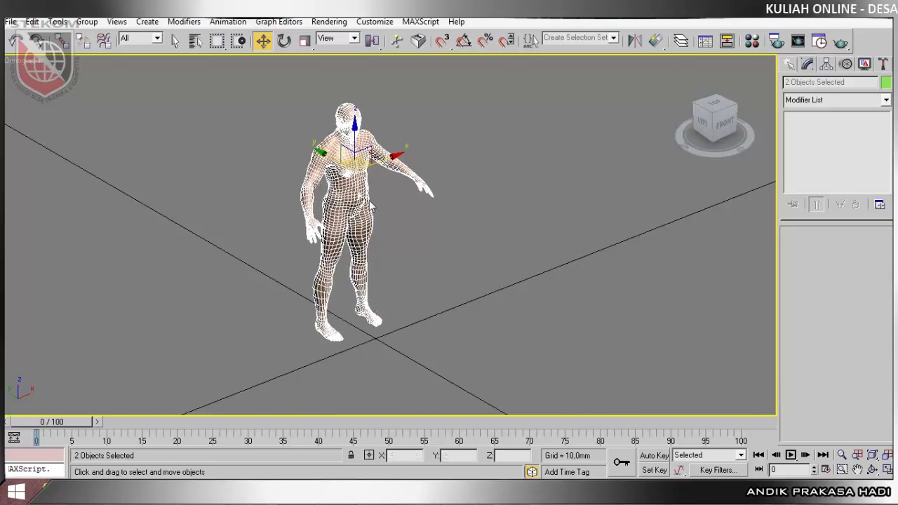
pyautogui.keyDown('alt'); pyautogui.moveTo(371, 205); pyautogui.dragTo(463, 293, button='middle'); pyautogui.keyUp('alt')
pyautogui.moveTo(330, 288); pyautogui.dragTo(389, 290, button='middle')
pyautogui.scroll(5, 390, 289)
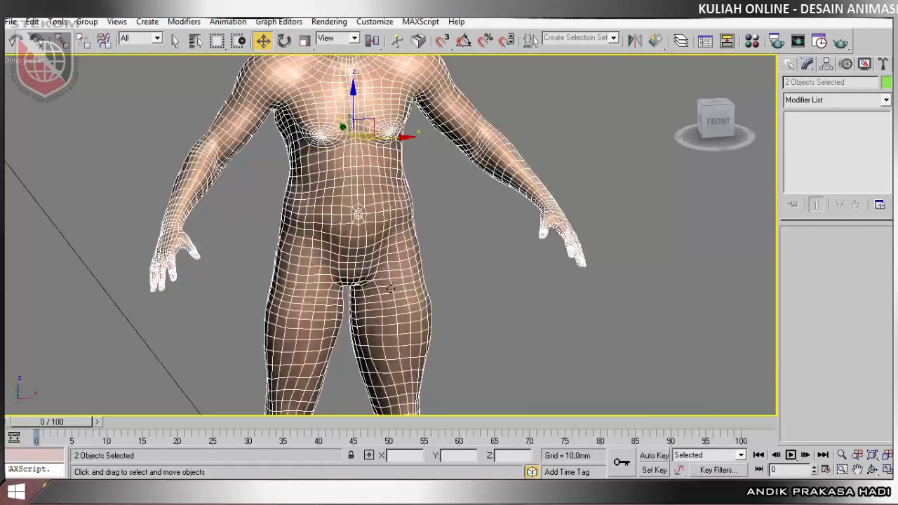
# Step: Turn off Edged Faces for the active viewport so the figure displays in Smooth + Highlights only
pyautogui.click(116, 21)
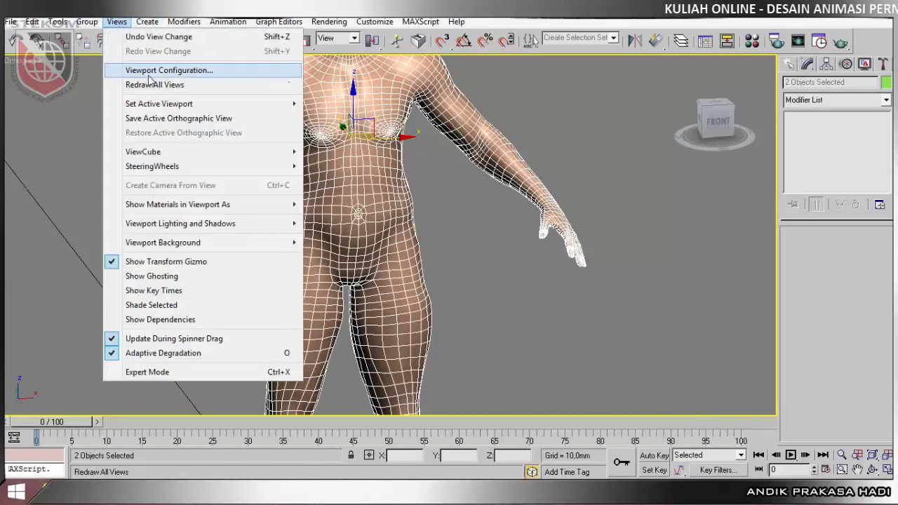
pyautogui.click(148, 73)
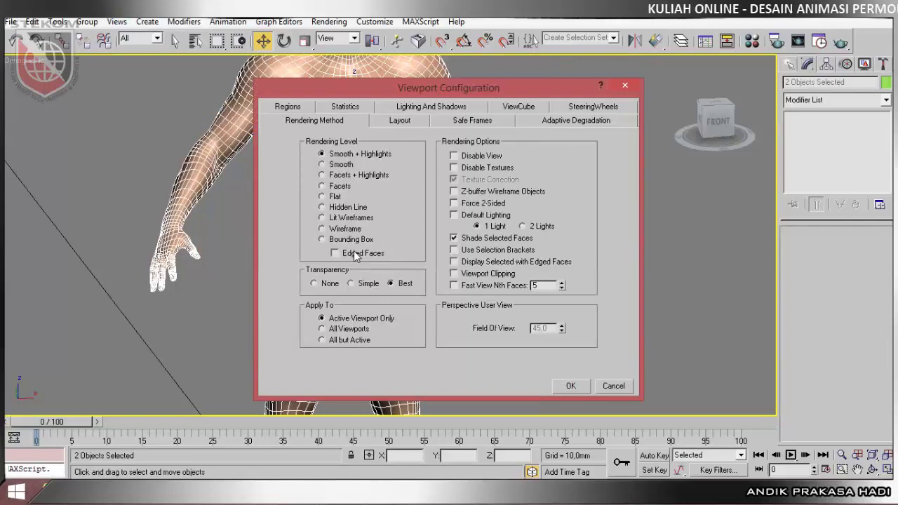
pyautogui.click(557, 385)
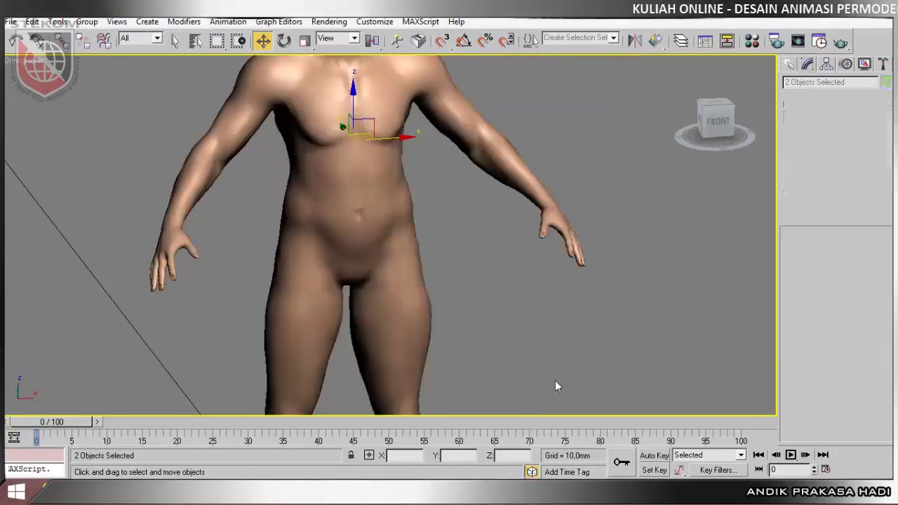
pyautogui.scroll(-3, 400, 250)
pyautogui.scroll(5, 383, 253)
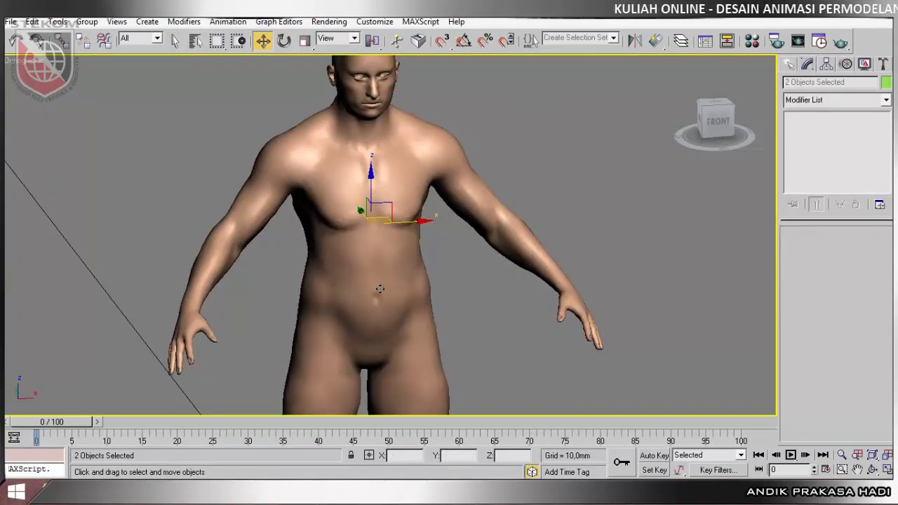
pyautogui.scroll(-2, 378, 254)
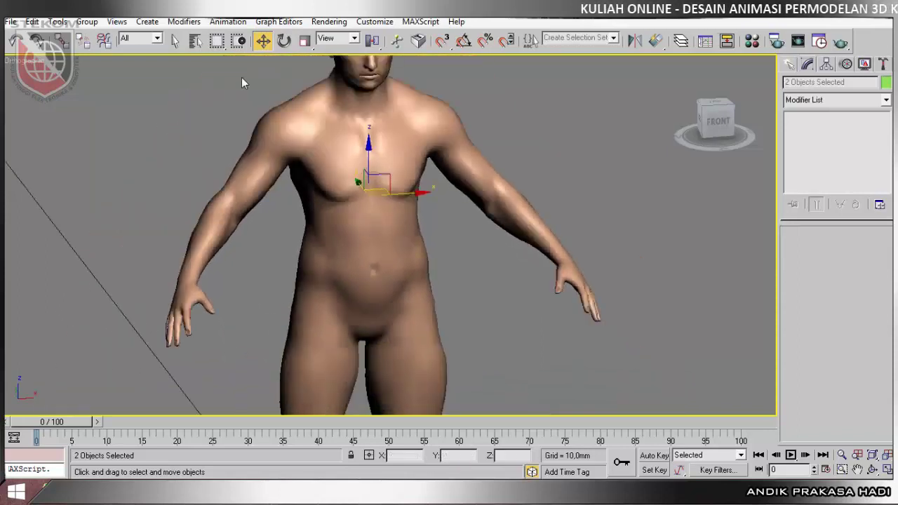
# Step: Apply a TurboSmooth modifier with 1 iteration to both imported objects
pyautogui.click(177, 40)
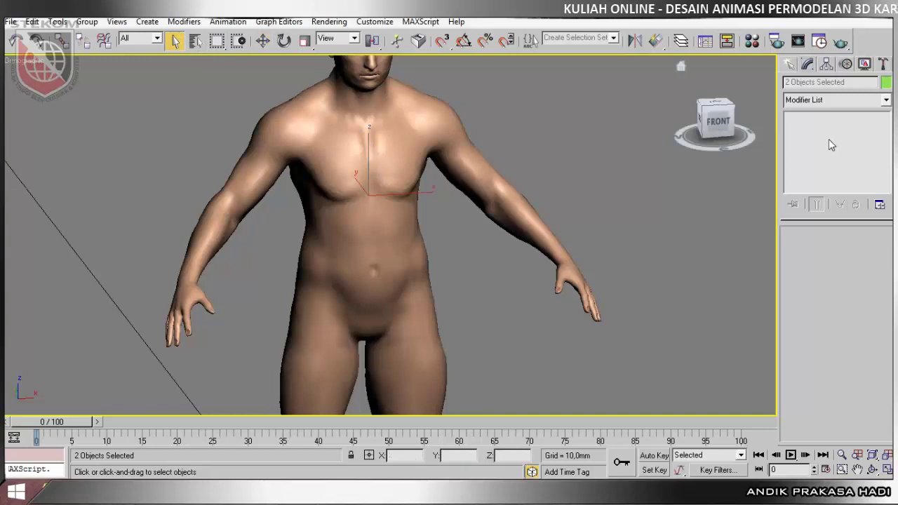
pyautogui.click(839, 102)
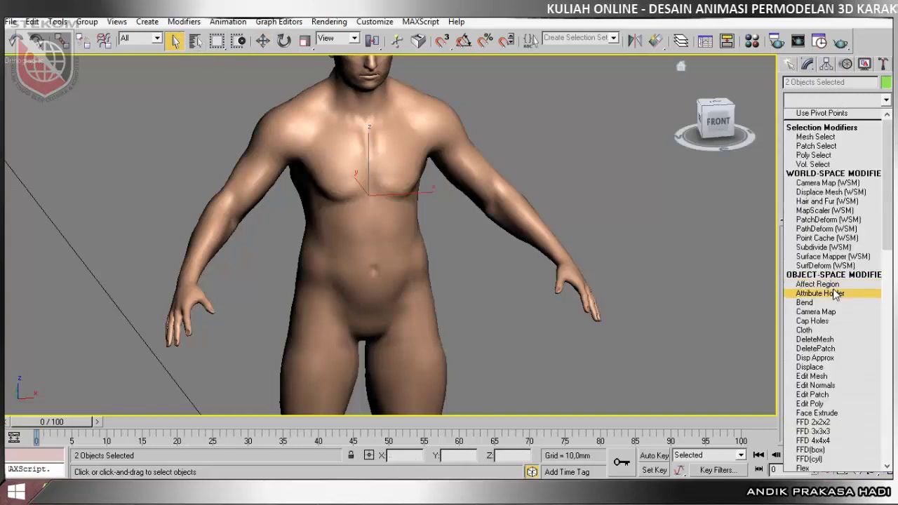
pyautogui.scroll(-10, 836, 287)
pyautogui.scroll(-12, 835, 294)
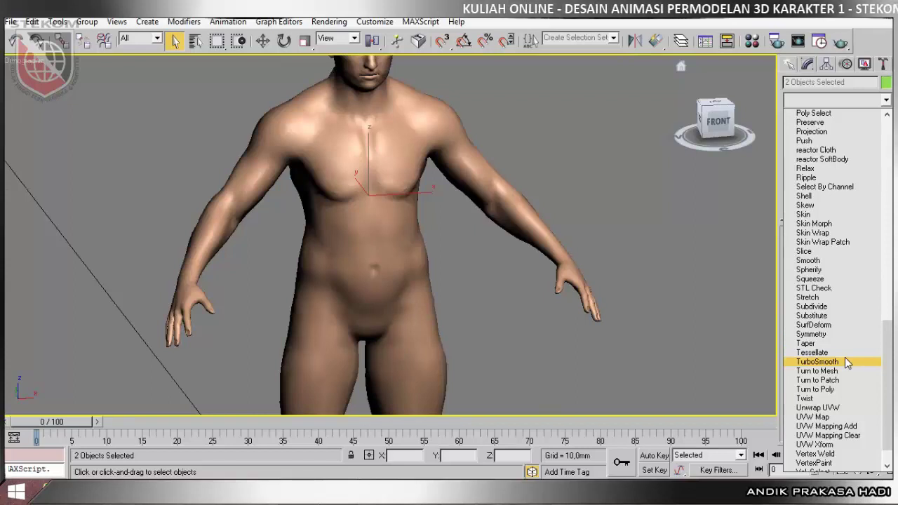
pyautogui.click(844, 359)
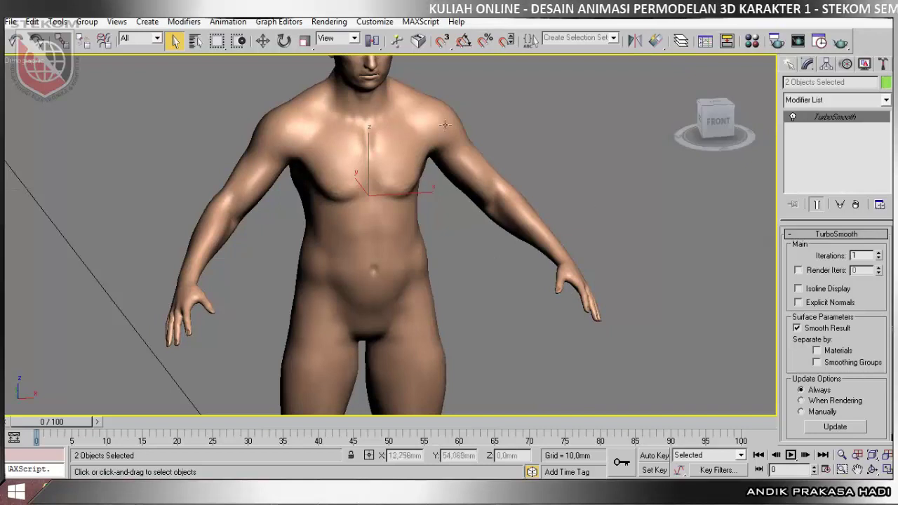
# Step: Select only the body mesh of the smoothed figure
pyautogui.click(421, 246)
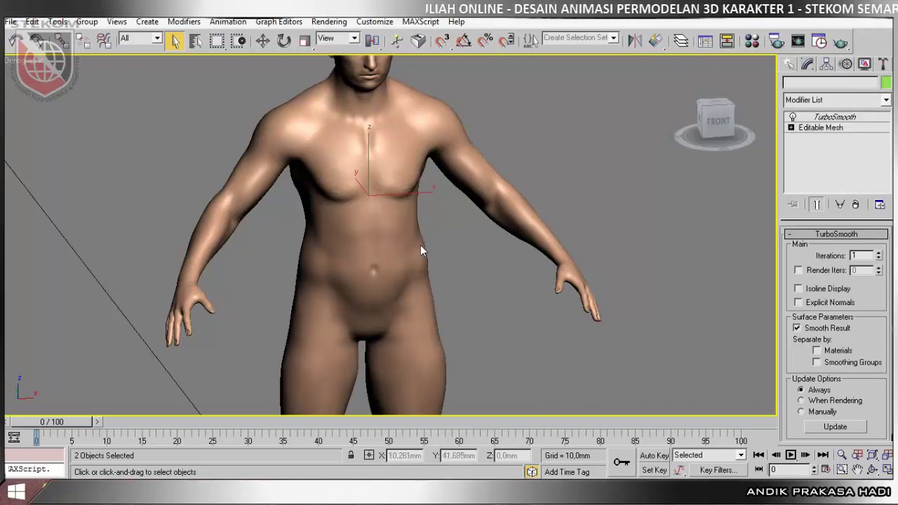
pyautogui.moveTo(402, 240)
pyautogui.mouseDown(button='middle')
pyautogui.moveTo(333, 245)
pyautogui.moveTo(284, 209)
pyautogui.moveTo(388, 215)
pyautogui.moveTo(467, 238)
pyautogui.moveTo(436, 234)
pyautogui.moveTo(296, 258)
pyautogui.moveTo(345, 281)
pyautogui.moveTo(360, 252)
pyautogui.moveTo(361, 209)
pyautogui.moveTo(386, 197)
pyautogui.moveTo(412, 200)
pyautogui.moveTo(405, 233)
pyautogui.moveTo(389, 230)
pyautogui.mouseUp(button='middle')
pyautogui.scroll(-3, 406, 233)
pyautogui.scroll(2, 397, 234)
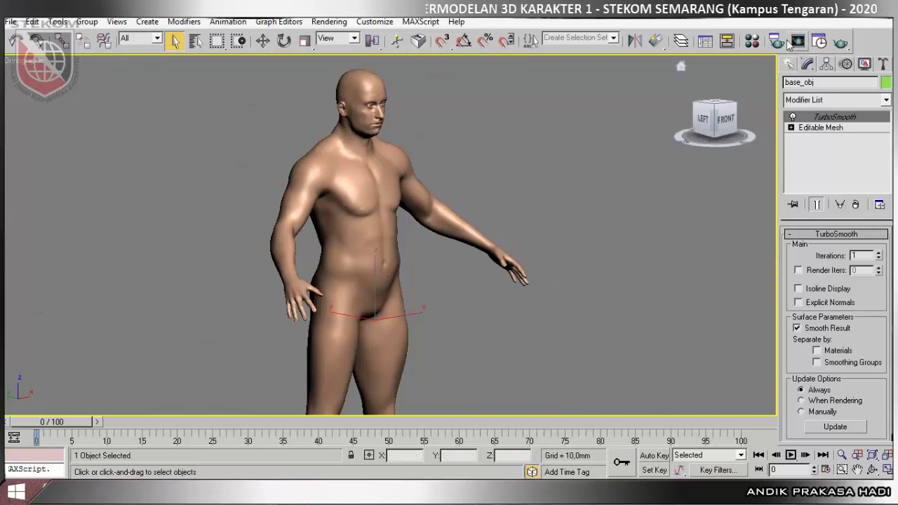
# Step: Lighten the body's DefaultSkin sub-material color to about red 228, green 193, blue 173
pyautogui.click(752, 42)
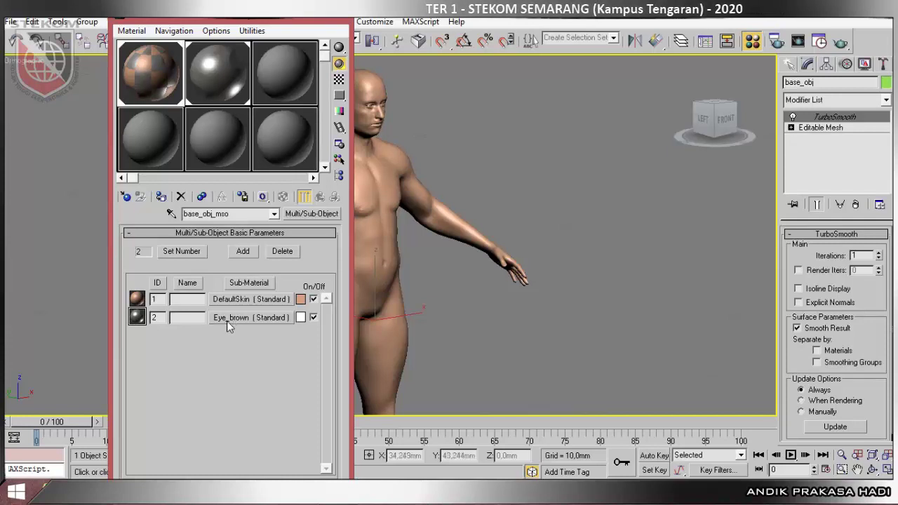
pyautogui.click(300, 300)
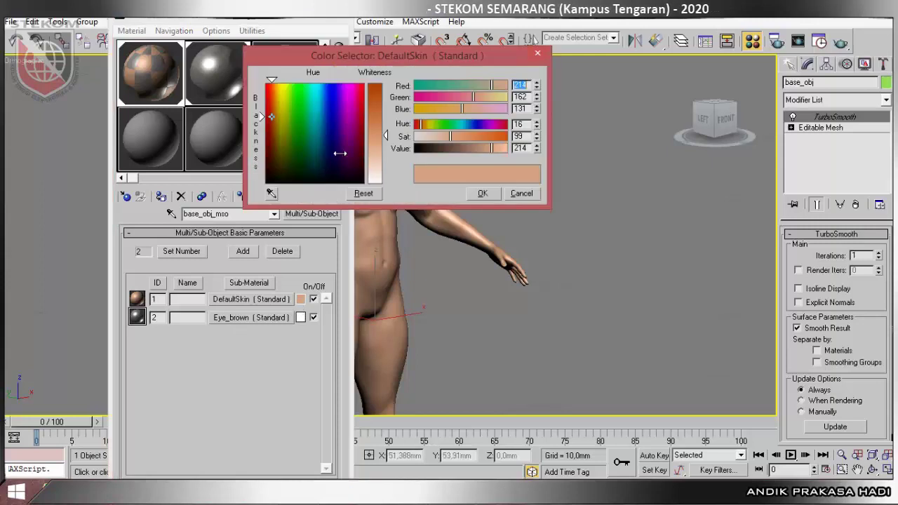
pyautogui.moveTo(386, 138); pyautogui.dragTo(385, 150)
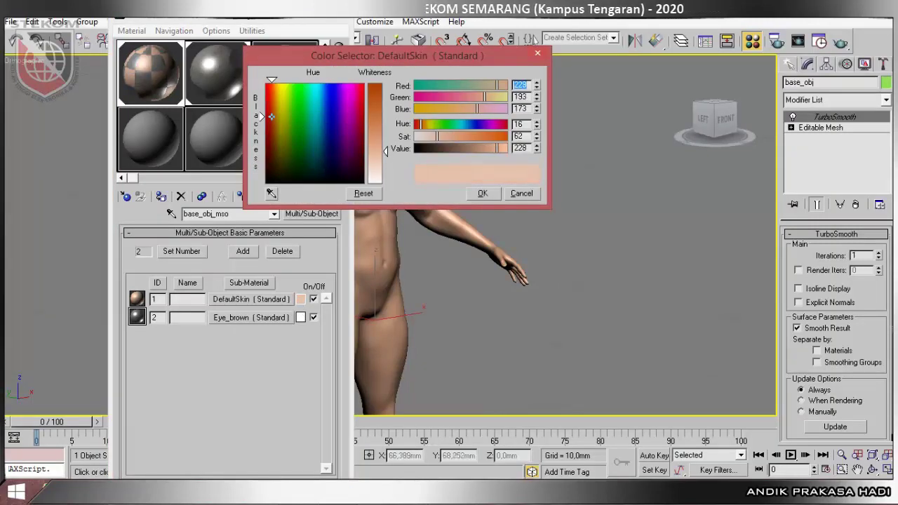
pyautogui.click(482, 193)
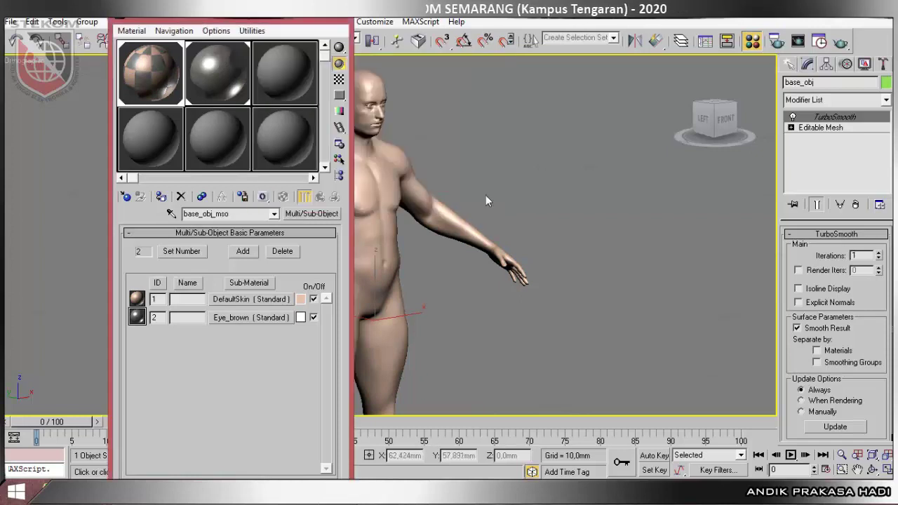
pyautogui.click(343, 20)
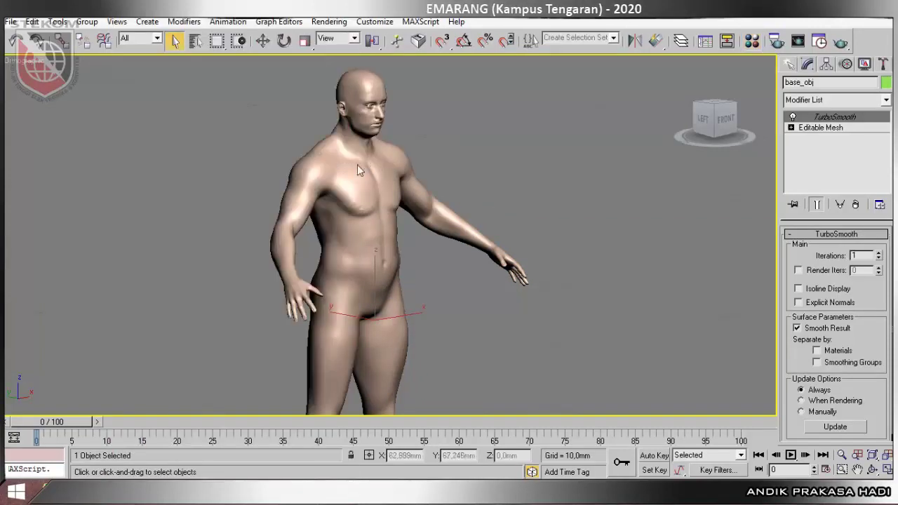
pyautogui.moveTo(367, 165)
pyautogui.keyDown('alt'); pyautogui.mouseDown(button='middle')
pyautogui.moveTo(349, 189)
pyautogui.moveTo(361, 184)
pyautogui.moveTo(331, 172)
pyautogui.moveTo(332, 161)
pyautogui.moveTo(353, 163)
pyautogui.mouseUp(button='middle'); pyautogui.keyUp('alt')
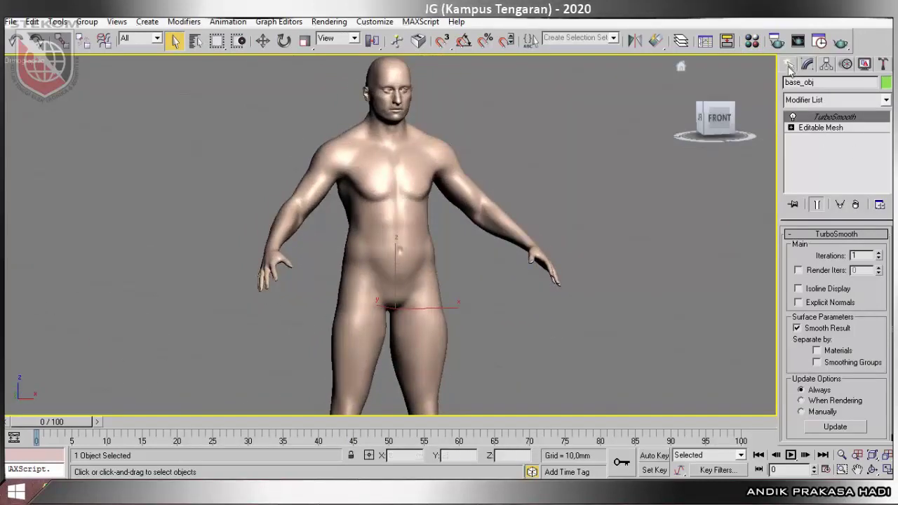
# Step: Darken the DefaultSkin sub-material color to about red 219, green 172, blue 146
pyautogui.click(751, 41)
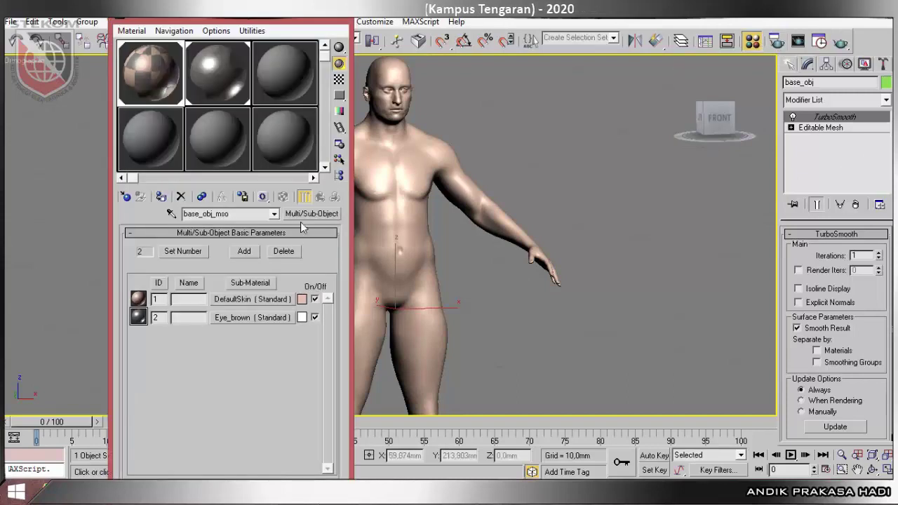
pyautogui.click(302, 298)
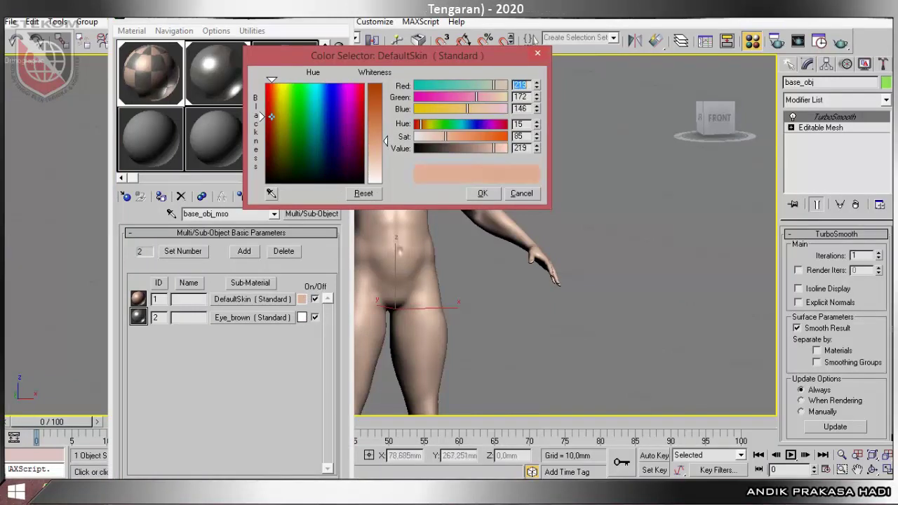
pyautogui.moveTo(374, 151); pyautogui.dragTo(374, 141)
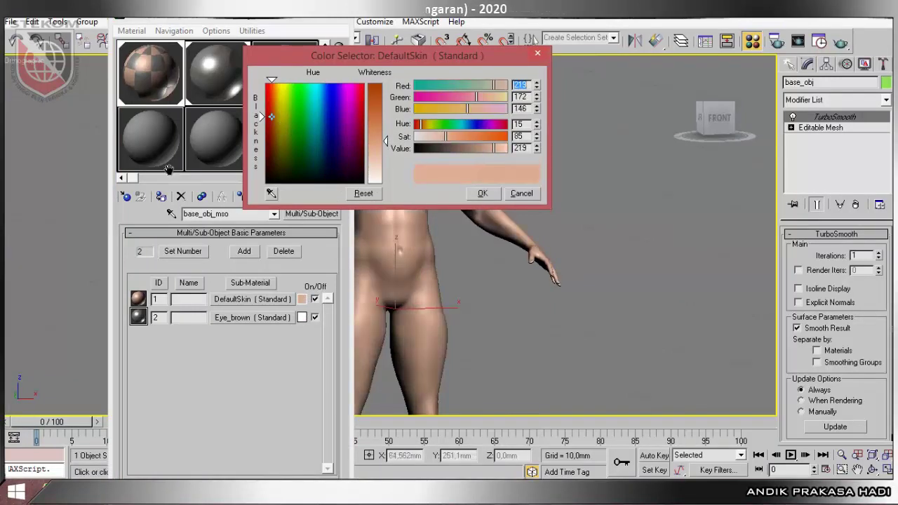
pyautogui.click(304, 318)
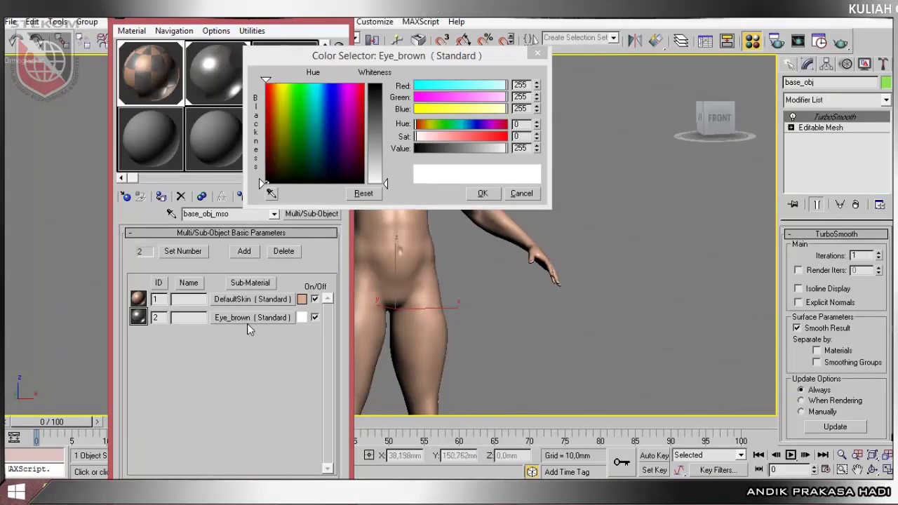
pyautogui.click(473, 199)
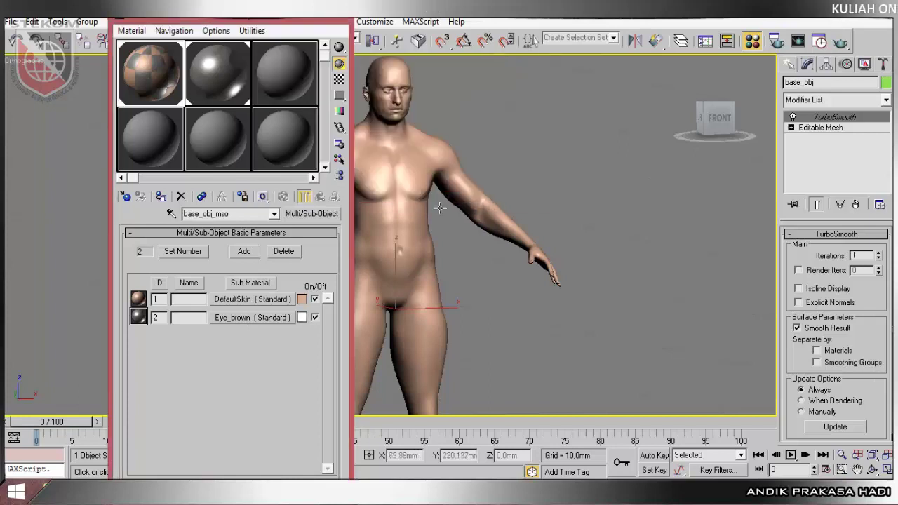
pyautogui.click(343, 21)
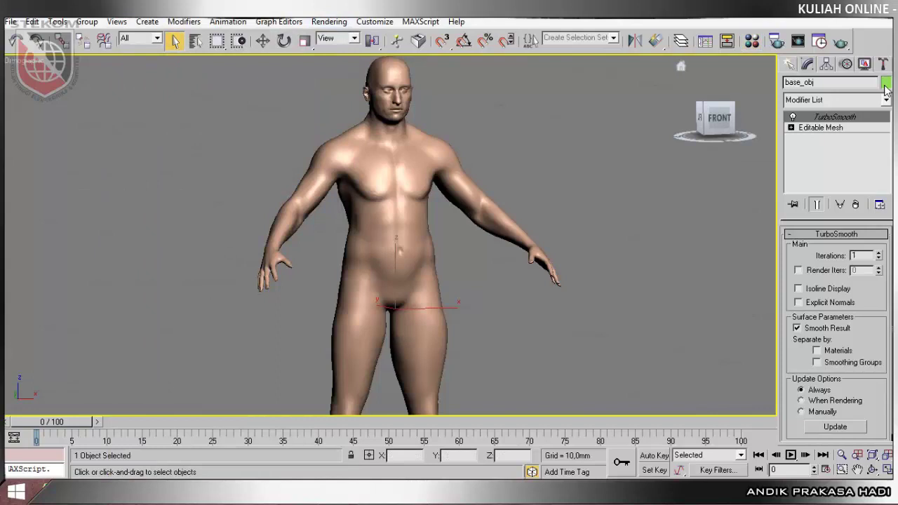
# Step: Try pure white for the DefaultSkin sub-material, then settle on a tan of red 216, green 166, blue 138
pyautogui.click(752, 42)
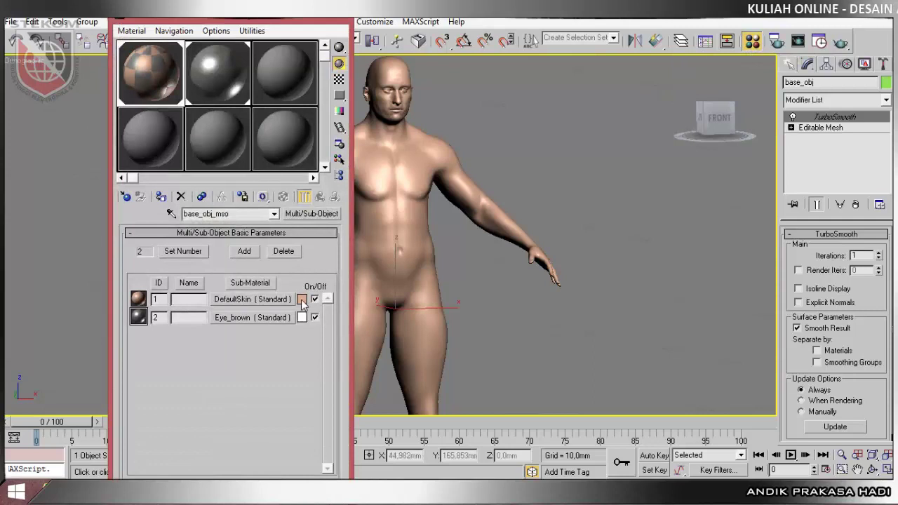
pyautogui.click(301, 299)
pyautogui.moveTo(387, 139); pyautogui.dragTo(390, 184)
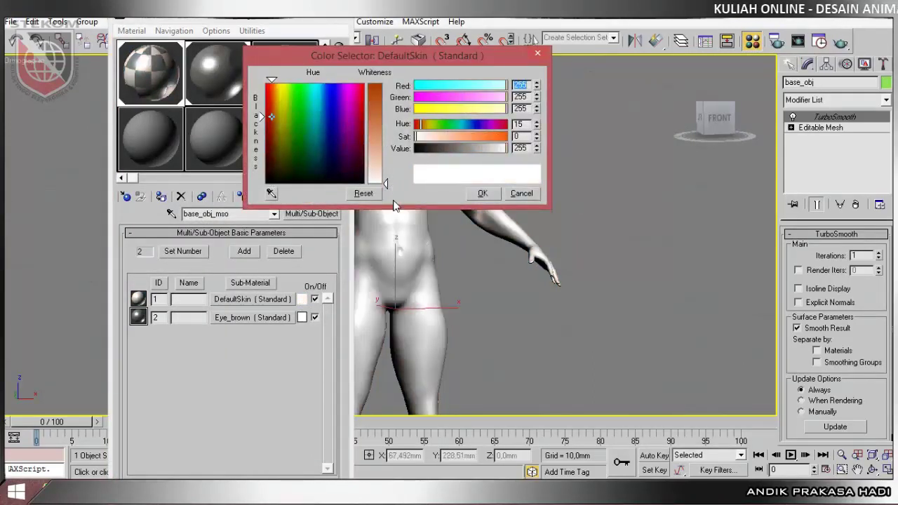
pyautogui.moveTo(388, 183); pyautogui.dragTo(388, 138)
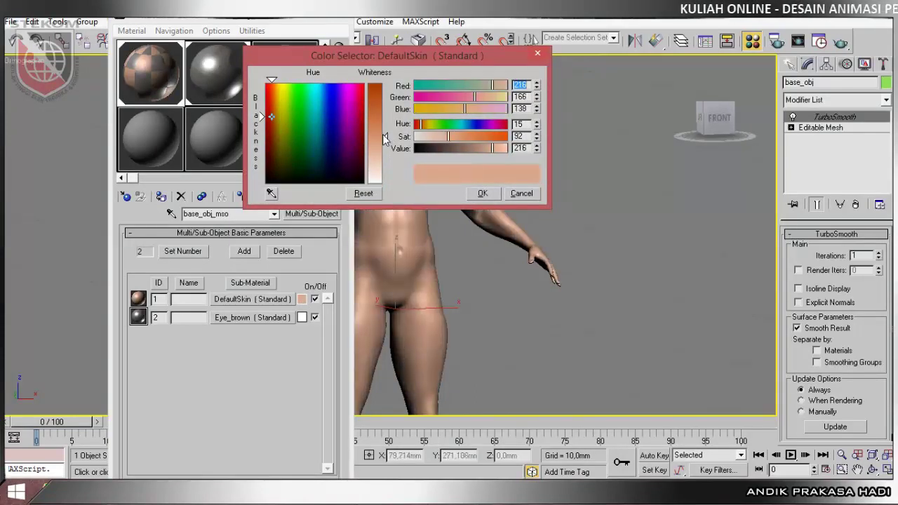
pyautogui.click(153, 91)
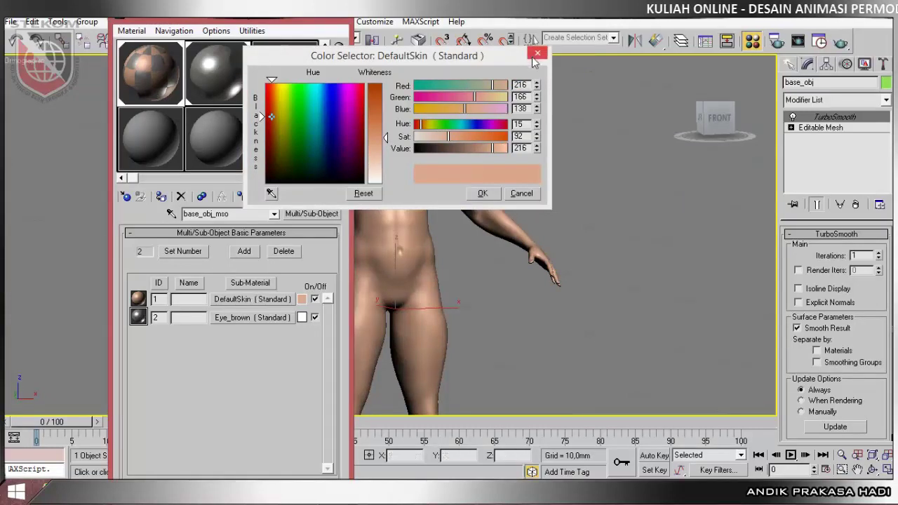
pyautogui.click(483, 194)
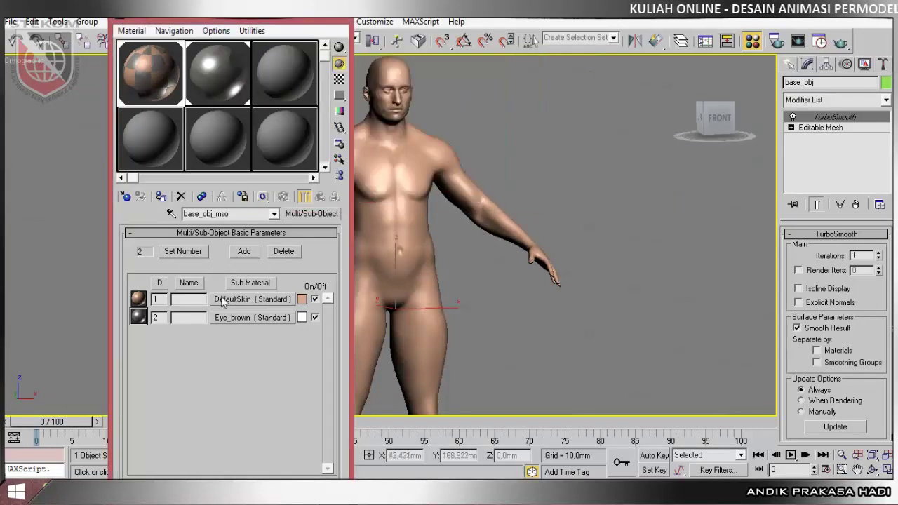
# Step: Shift the DefaultSkin sub-material color to a yellower tan of red 215, green 175, blue 139
pyautogui.click(302, 299)
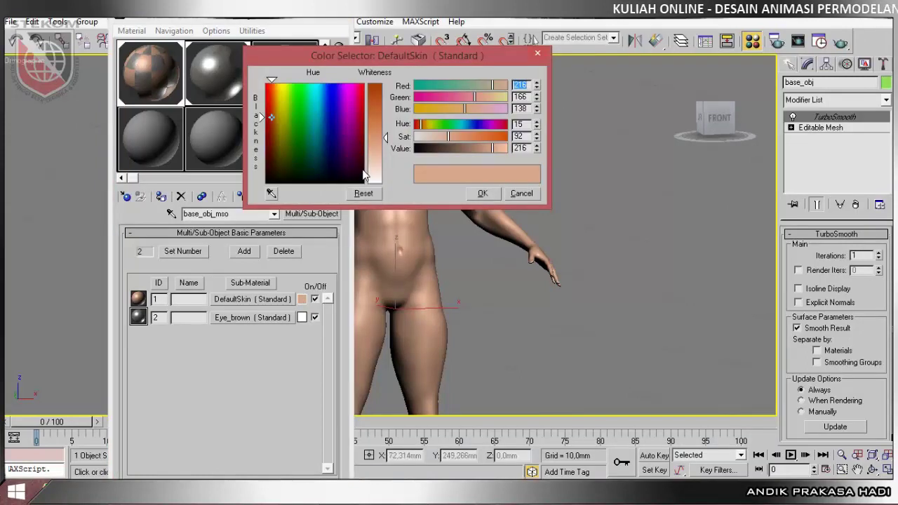
pyautogui.click(278, 118)
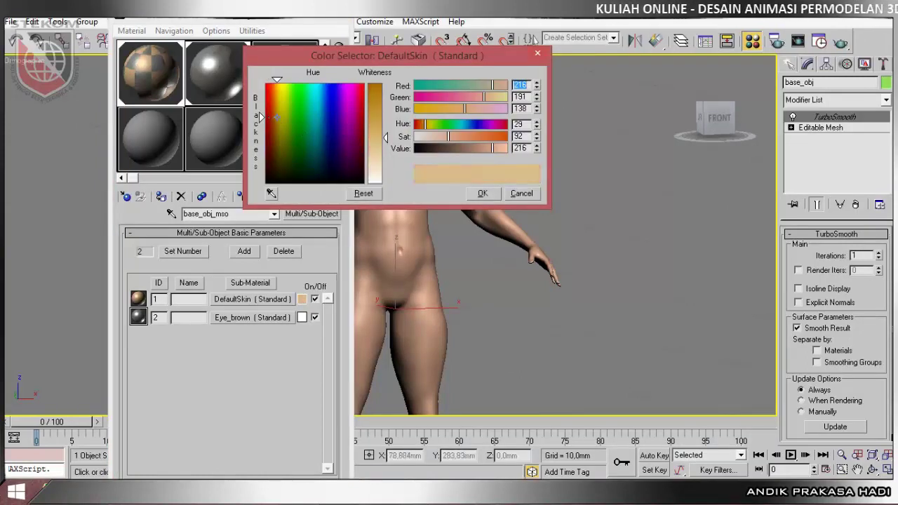
pyautogui.moveTo(276, 118); pyautogui.dragTo(273, 118)
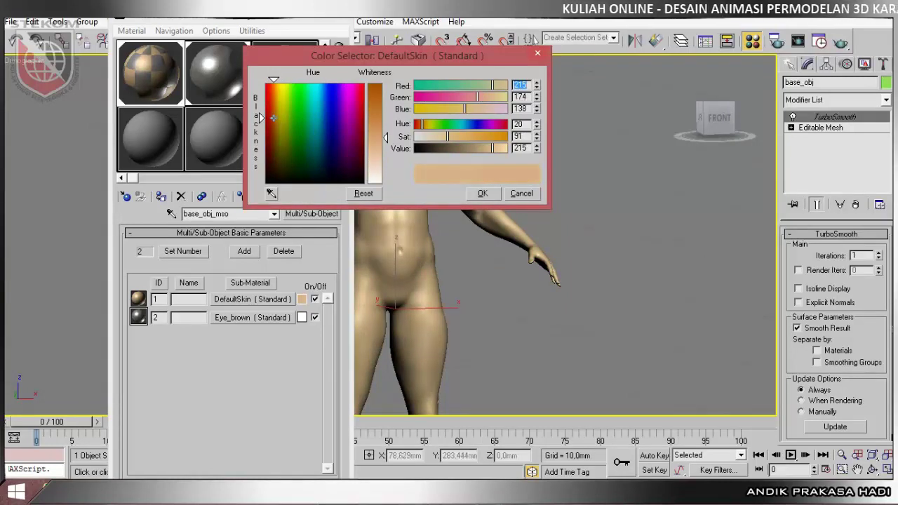
pyautogui.moveTo(388, 137); pyautogui.dragTo(385, 138)
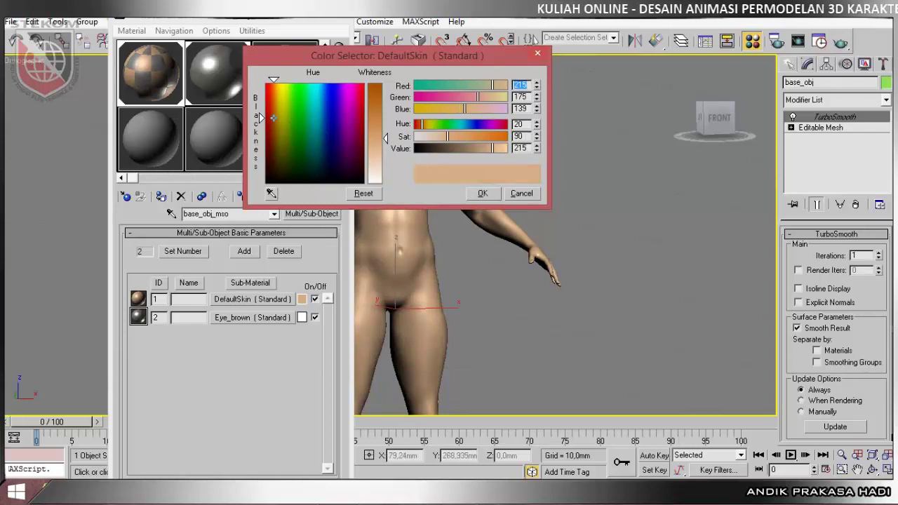
pyautogui.click(481, 193)
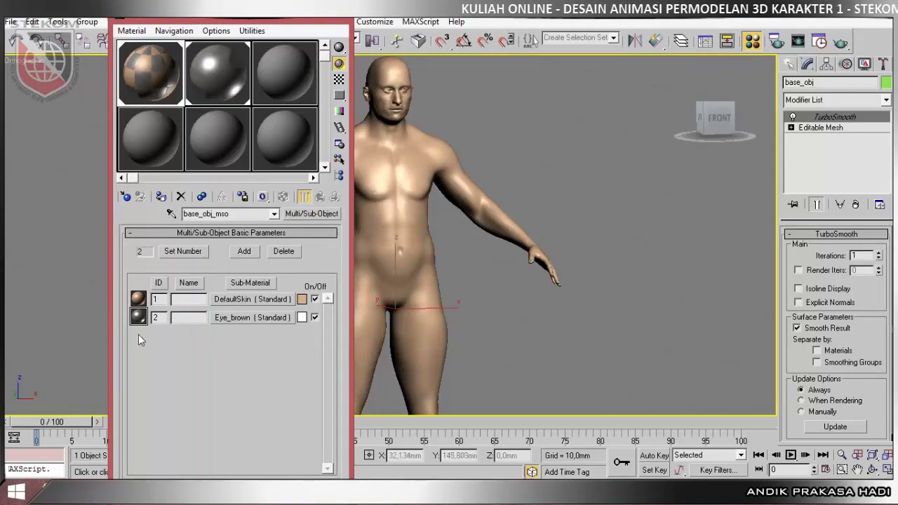
# Step: Review the Eye_brown sub-material's settings, close the material editor and inspect the recolored body from different angles and distances
pyautogui.click(252, 318)
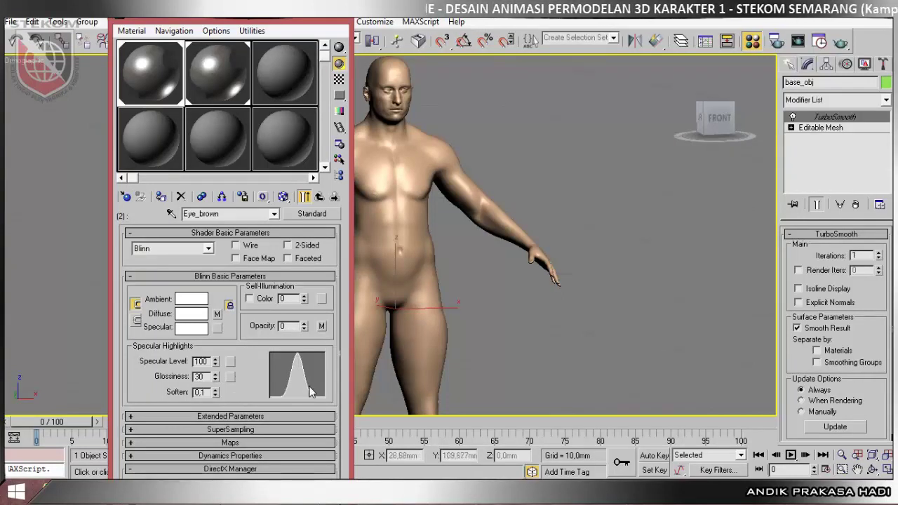
pyautogui.click(343, 21)
pyautogui.moveTo(420, 200); pyautogui.dragTo(421, 202)
pyautogui.moveTo(392, 248); pyautogui.dragTo(411, 255, button='middle')
pyautogui.scroll(-6, 408, 254)
pyautogui.scroll(-2, 408, 255)
pyautogui.moveTo(516, 226); pyautogui.dragTo(326, 291, button='middle')
pyautogui.scroll(6, 349, 275)
pyautogui.scroll(3, 350, 274)
pyautogui.moveTo(262, 309); pyautogui.dragTo(437, 199, button='middle')
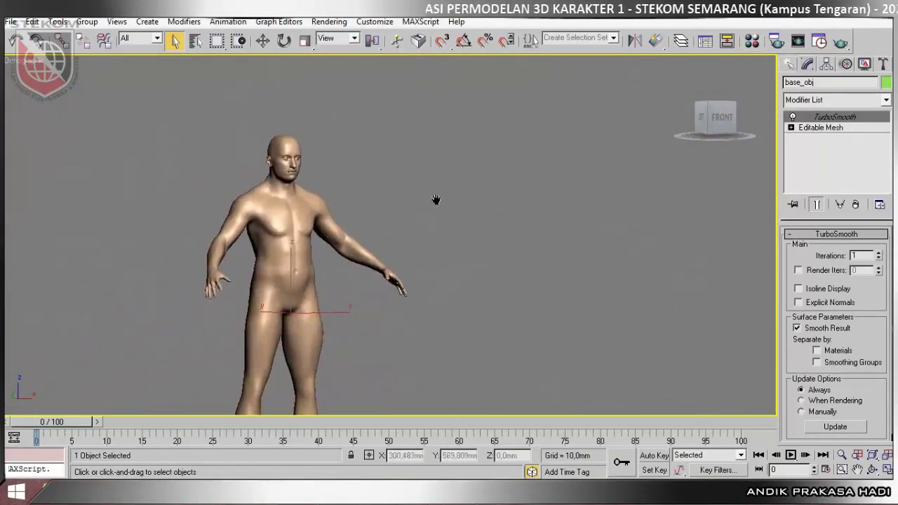
pyautogui.moveTo(317, 250); pyautogui.dragTo(362, 239, button='middle')
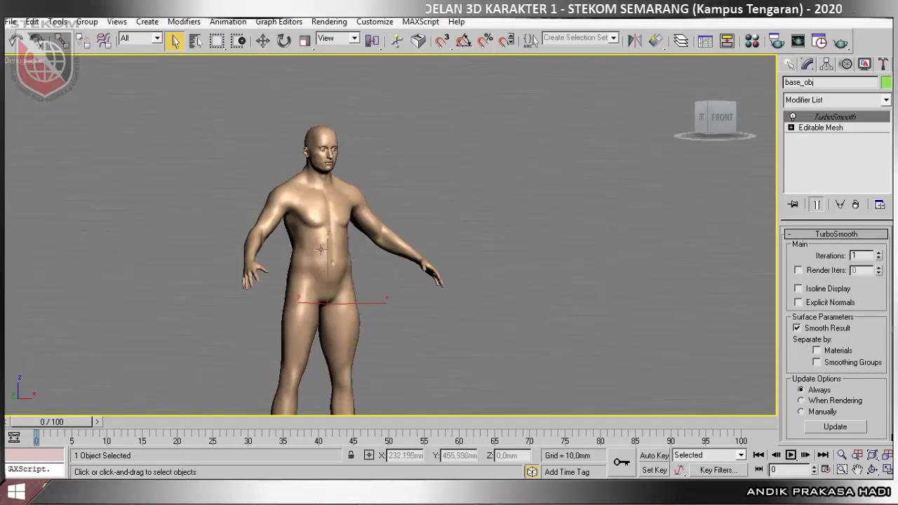
# Step: Examine the scene's Save As options and the file formats available for export, cancelling both dialogs
pyautogui.click(12, 21)
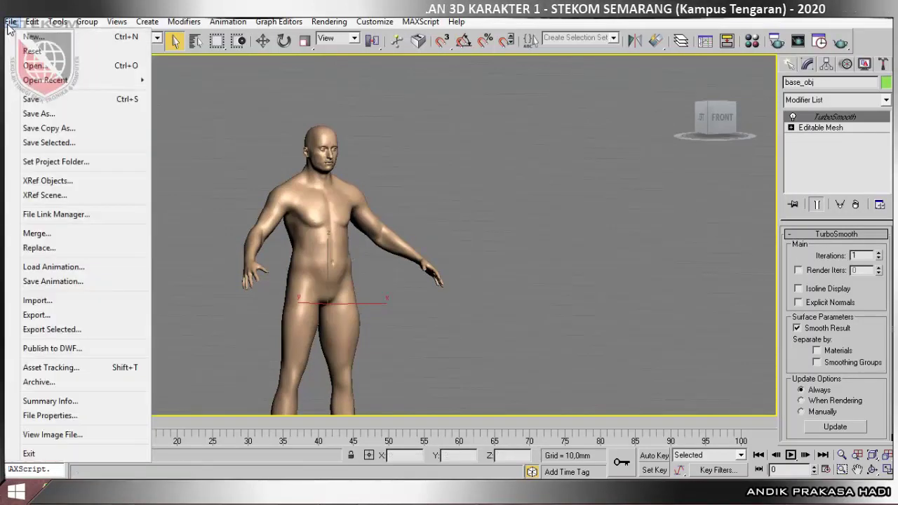
pyautogui.click(65, 113)
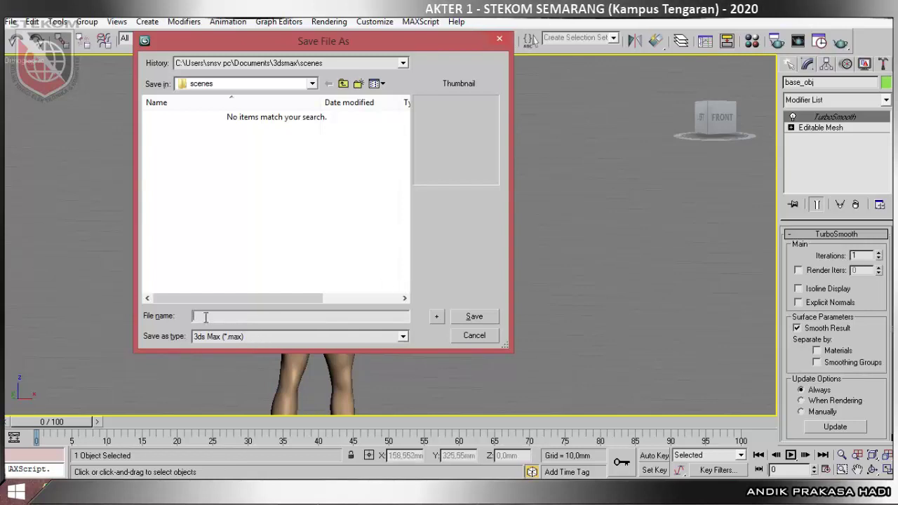
pyautogui.click(468, 338)
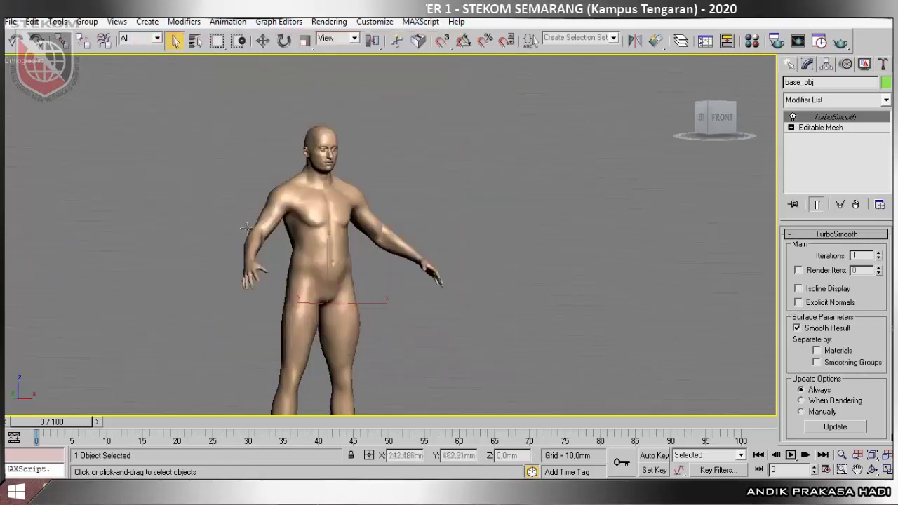
pyautogui.click(11, 22)
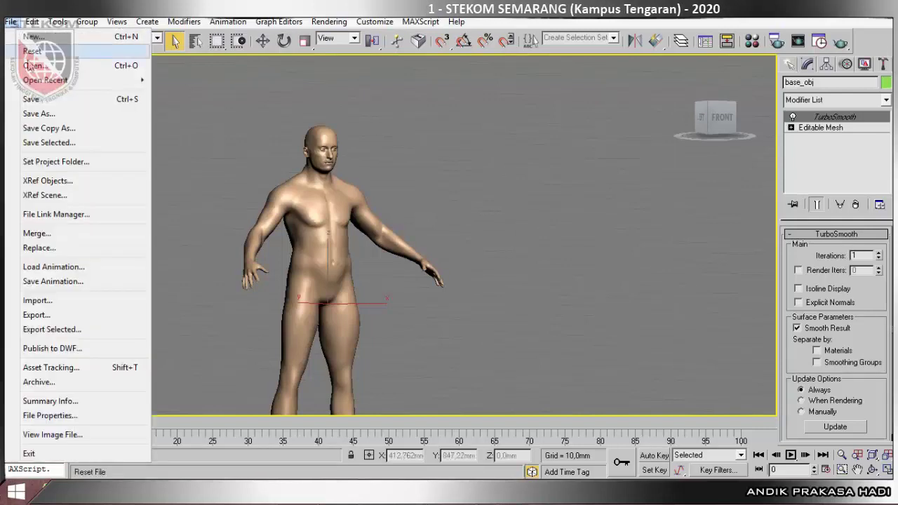
pyautogui.click(78, 319)
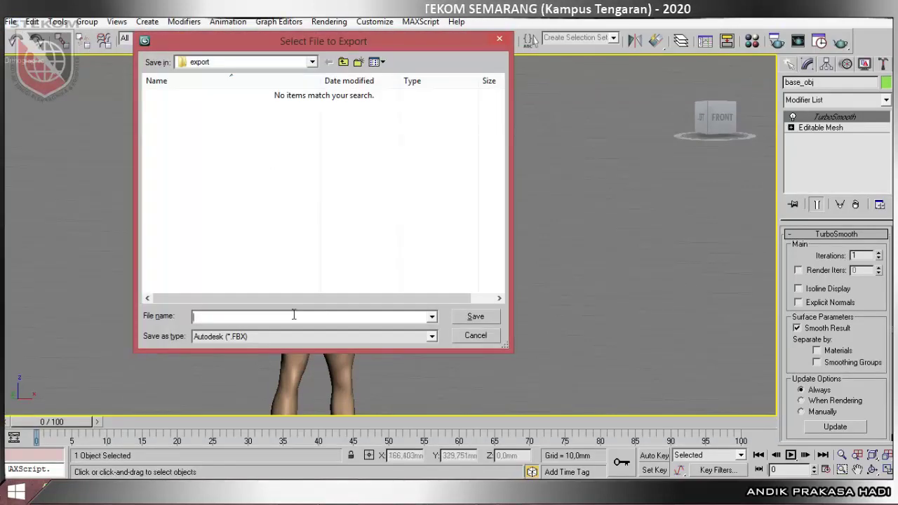
pyautogui.click(284, 338)
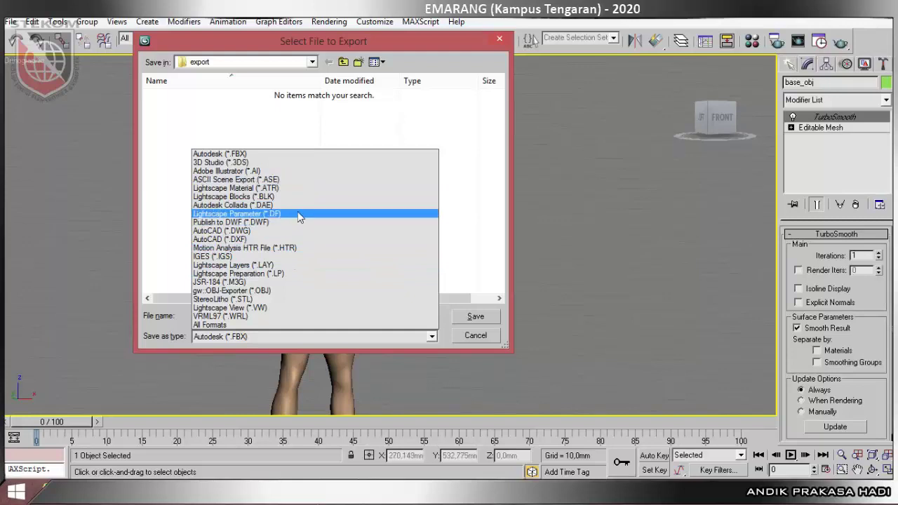
pyautogui.click(476, 336)
pyautogui.click(476, 336)
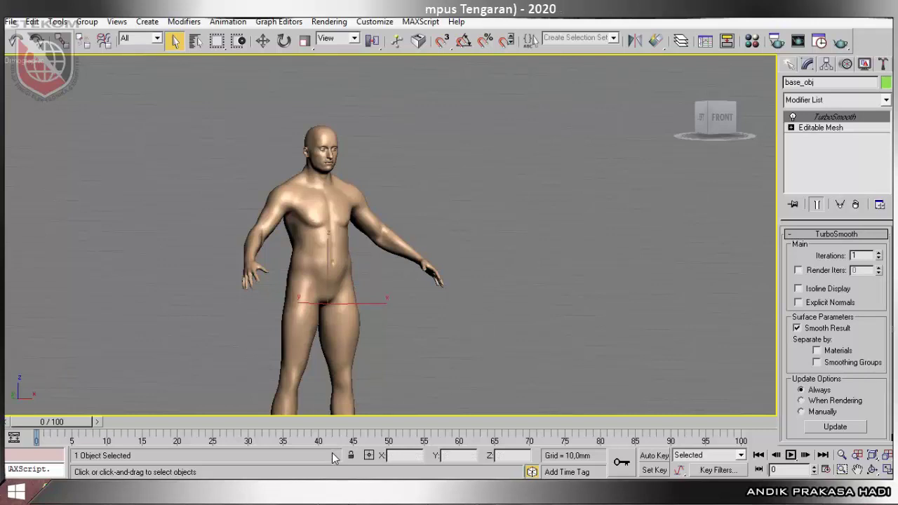
pyautogui.click(298, 503)
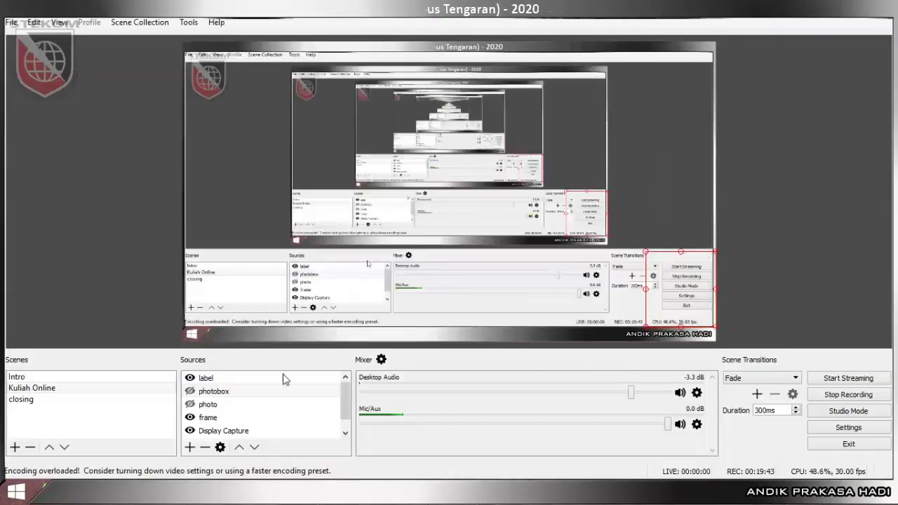
pyautogui.click(13, 379)
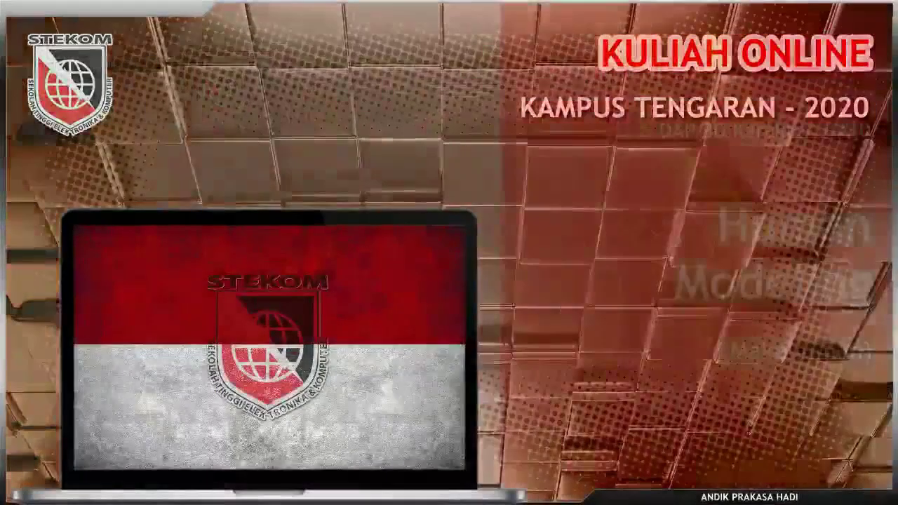